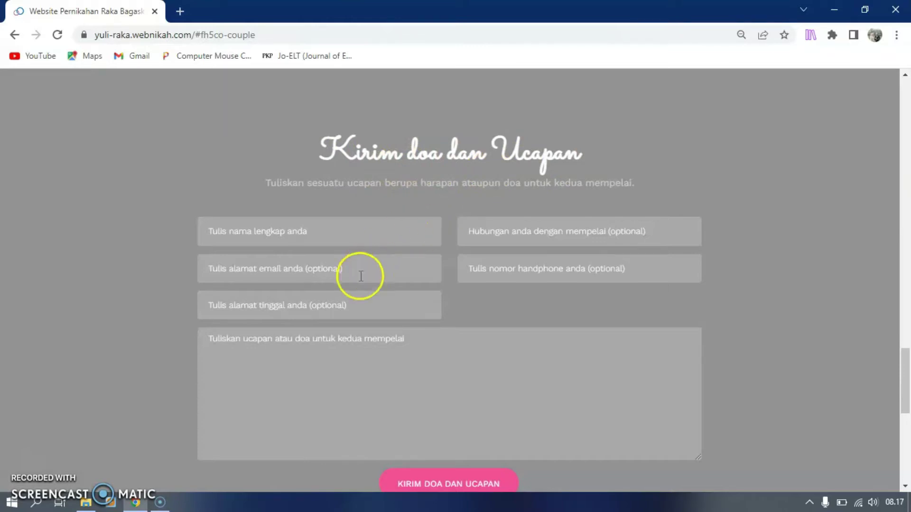
# Scroll through the current page and highlight the Protokol Kesehatan heading
pyautogui.scroll(-4, 381, 258)
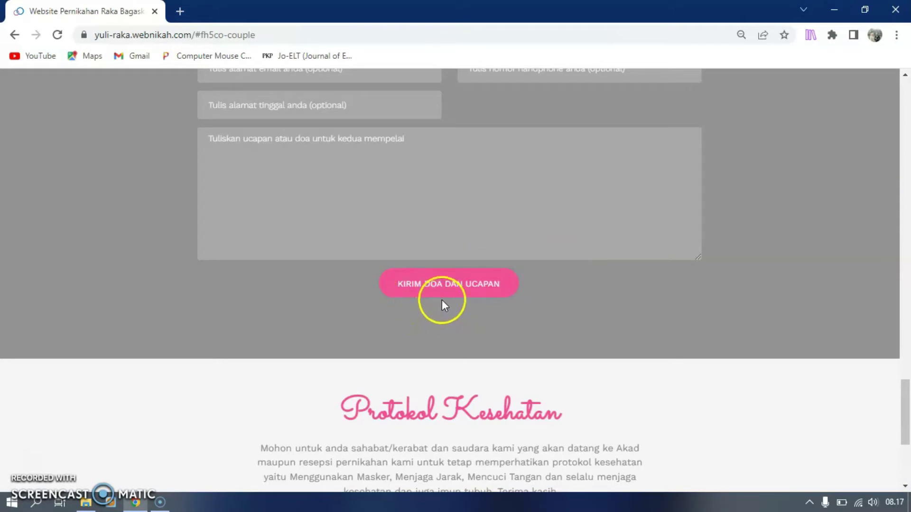
pyautogui.scroll(-5, 448, 298)
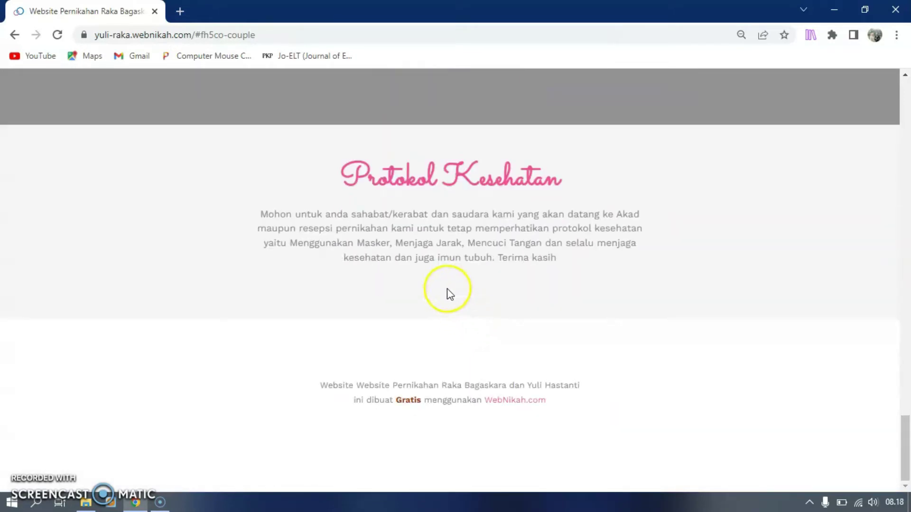
pyautogui.scroll(1, 448, 296)
pyautogui.moveTo(331, 244); pyautogui.dragTo(571, 244)
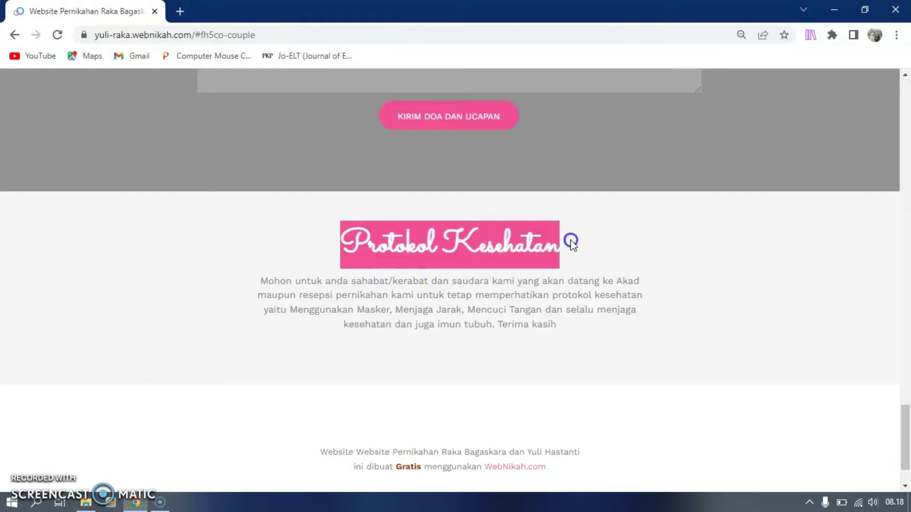
pyautogui.scroll(10, 561, 270)
pyautogui.scroll(20, 559, 270)
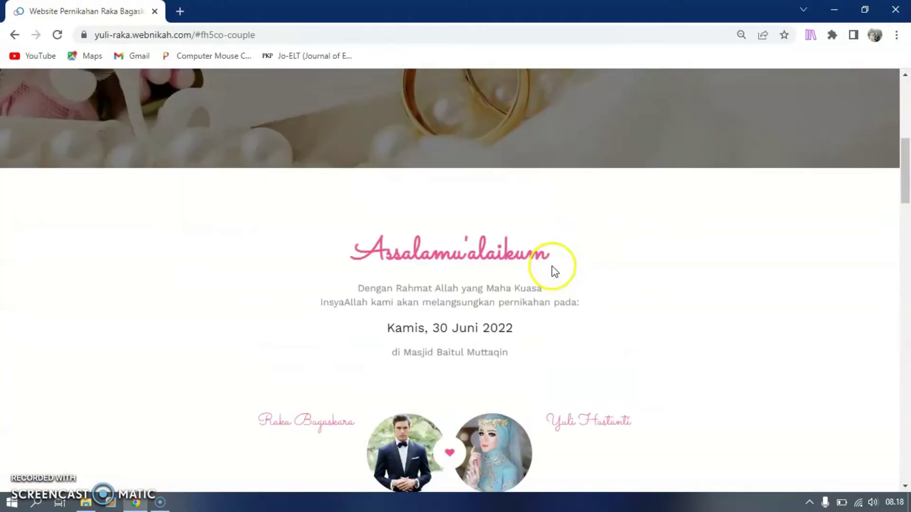
pyautogui.scroll(10, 553, 268)
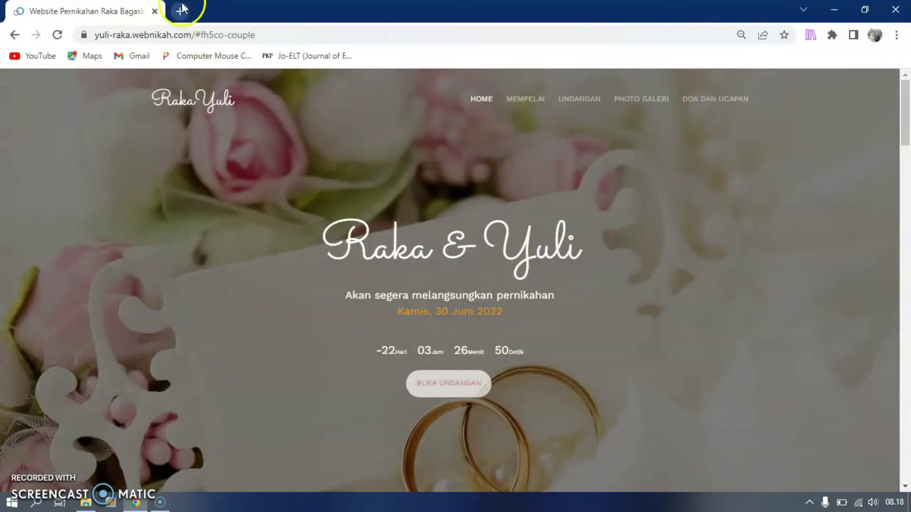
# Open webnikah.com in a new Chrome tab
pyautogui.click(181, 10)
pyautogui.write('web')
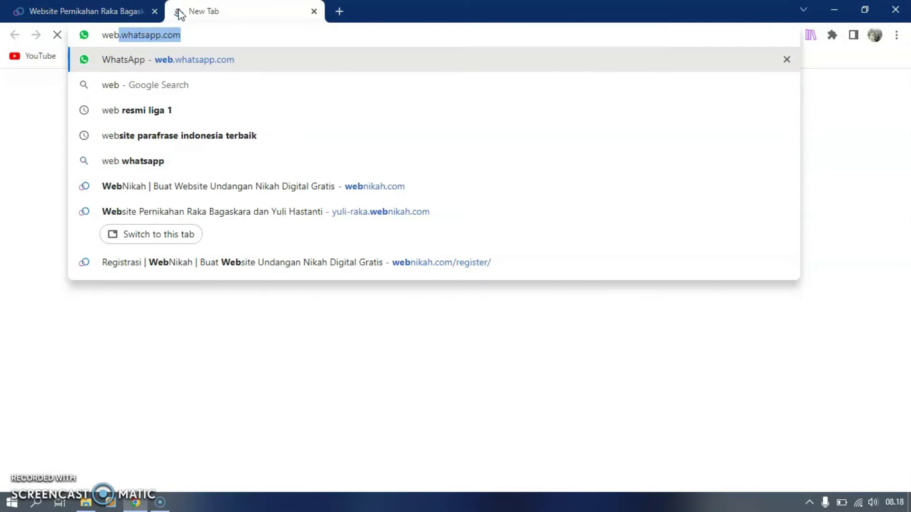
pyautogui.write('nikah')
pyautogui.press('Return')
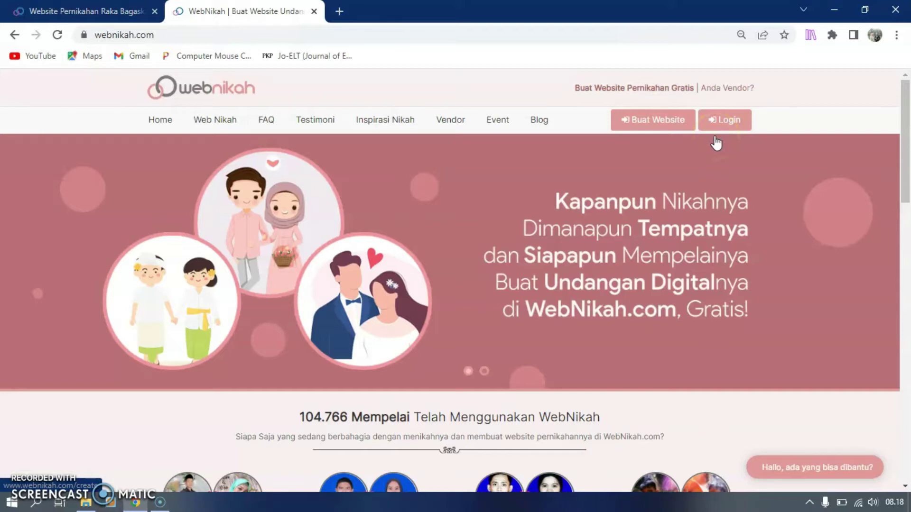
# Start a free wedding website and enter the new account's username, password and e-mail
pyautogui.click(652, 125)
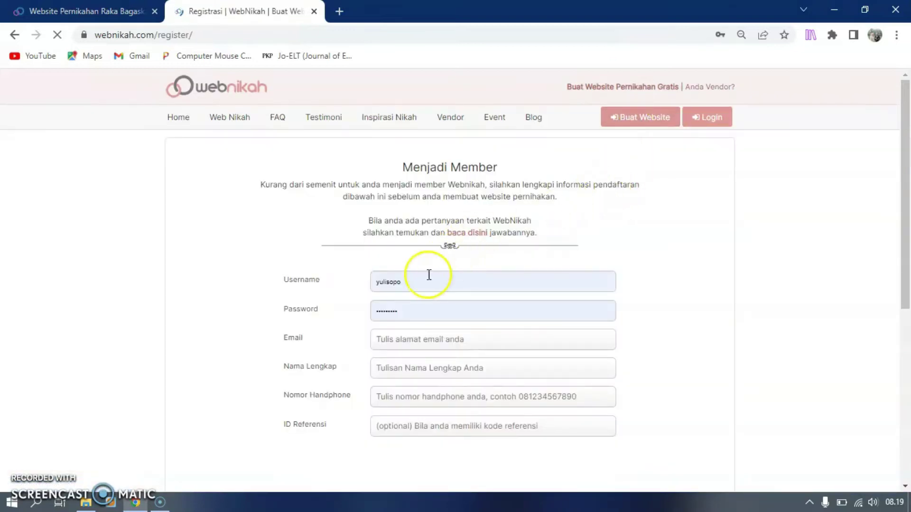
pyautogui.doubleClick(416, 282)
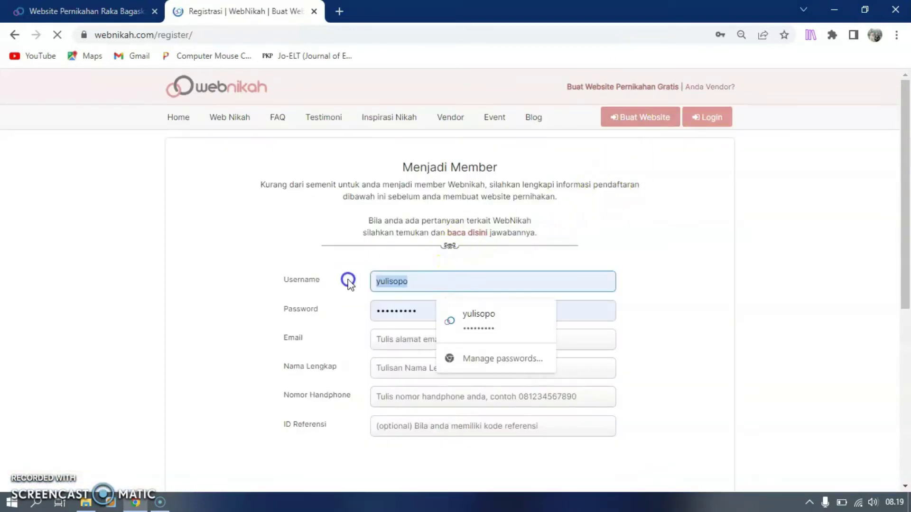
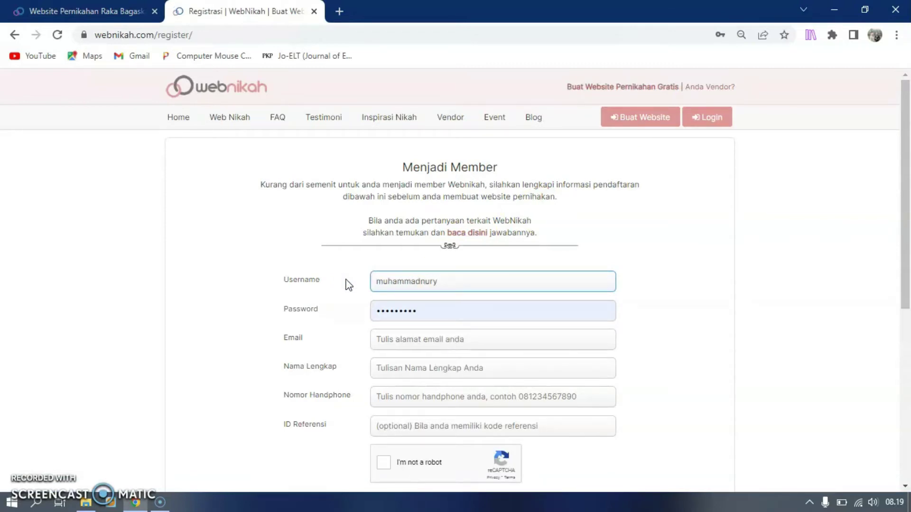
pyautogui.moveTo(428, 307); pyautogui.dragTo(338, 303)
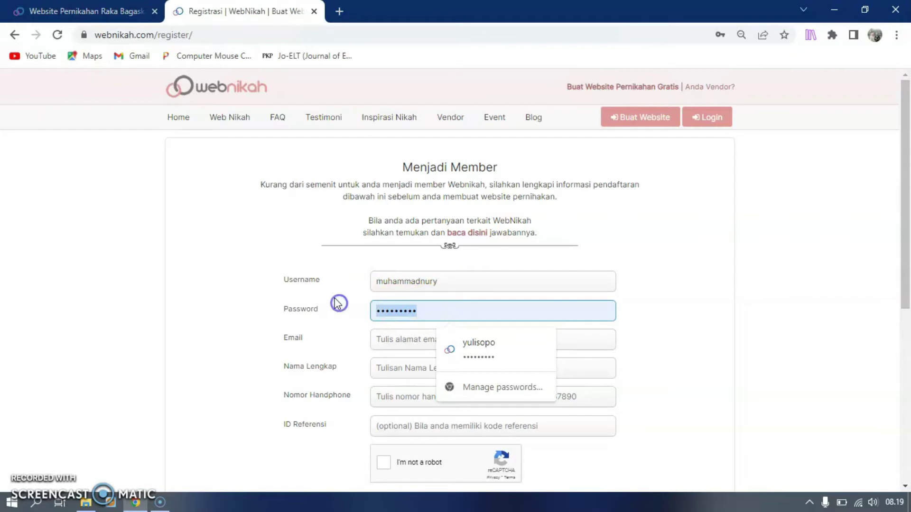
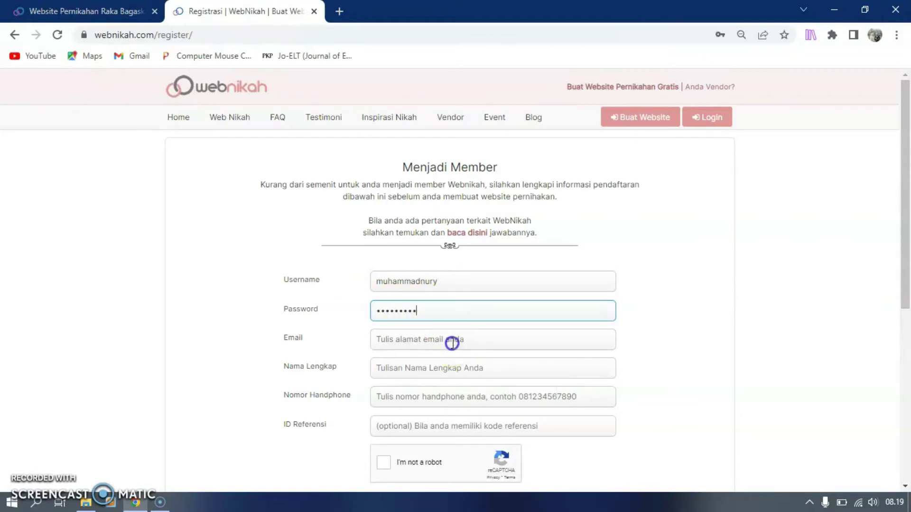
pyautogui.click(452, 341)
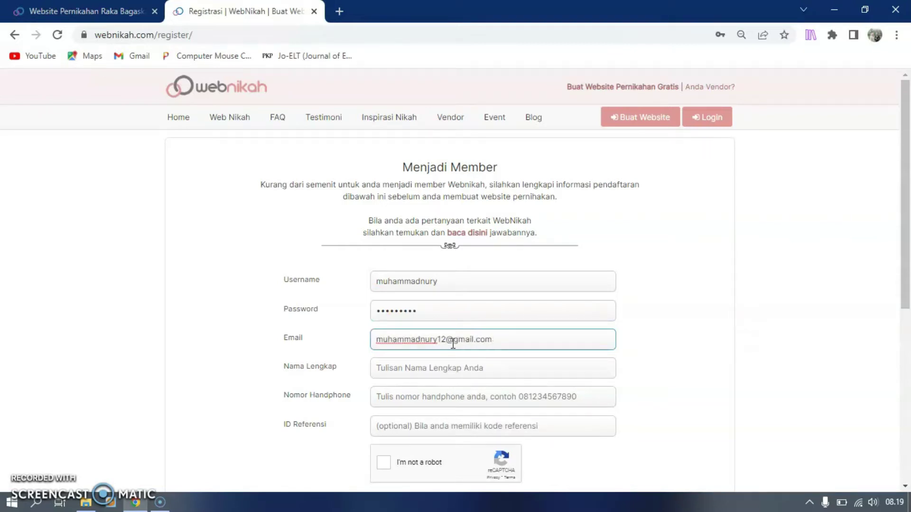
# Enter the member's full name and phone number, pass reCAPTCHA and submit registration
pyautogui.click(451, 367)
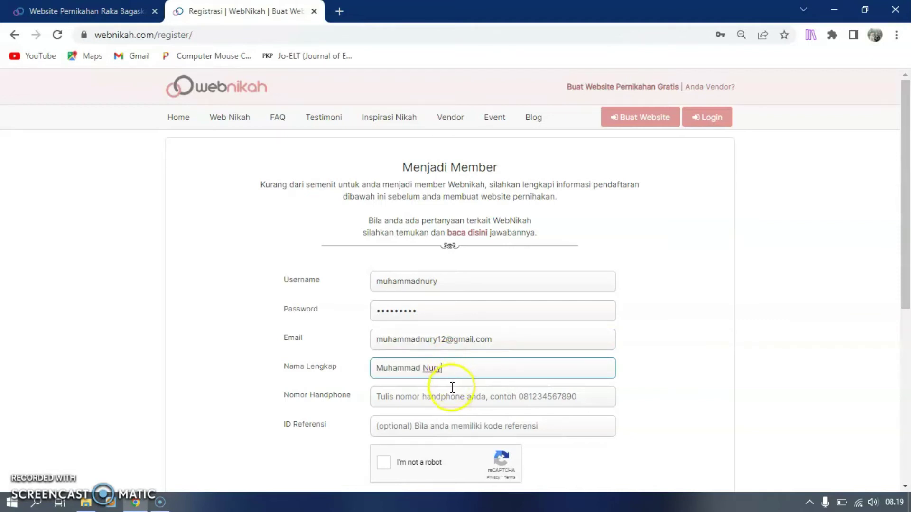
pyautogui.click(452, 398)
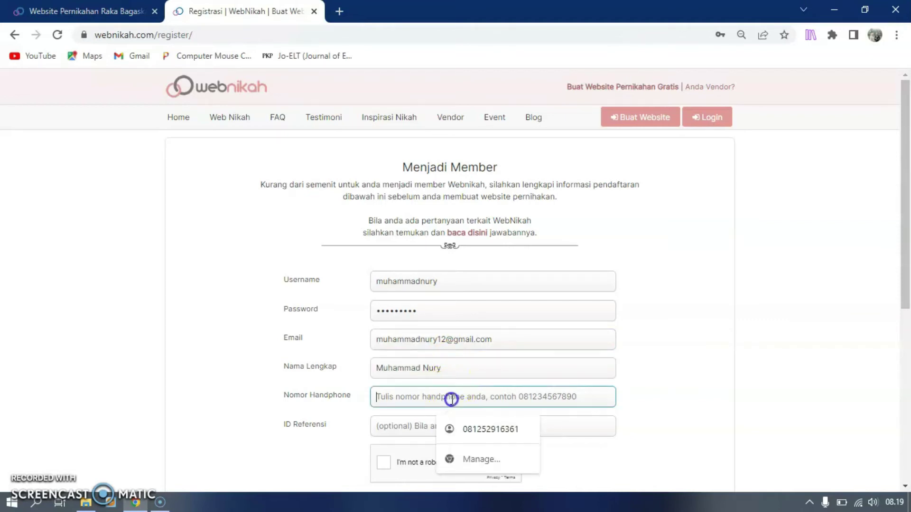
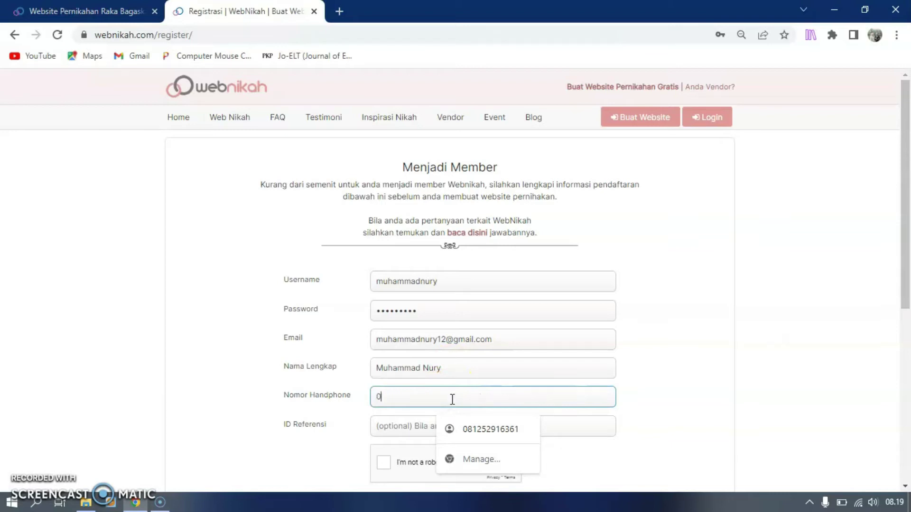
pyautogui.click(835, 333)
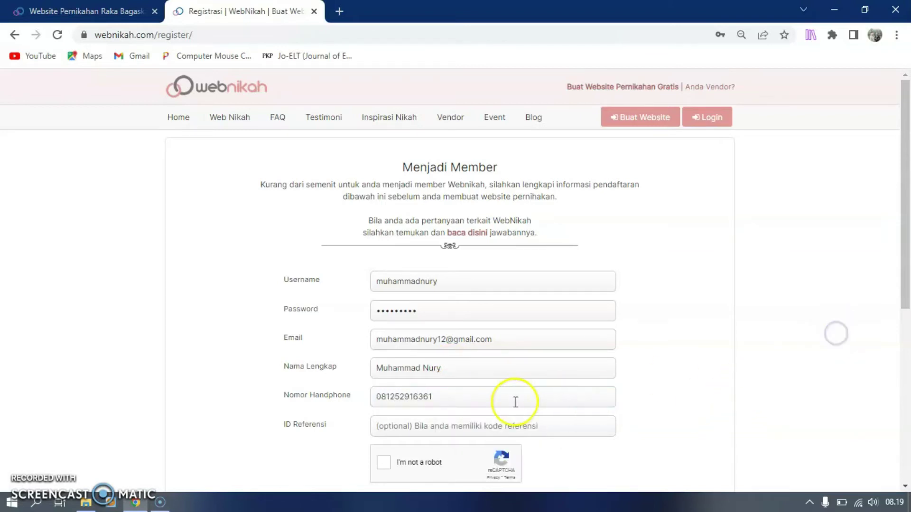
pyautogui.scroll(-2, 514, 401)
pyautogui.click(386, 370)
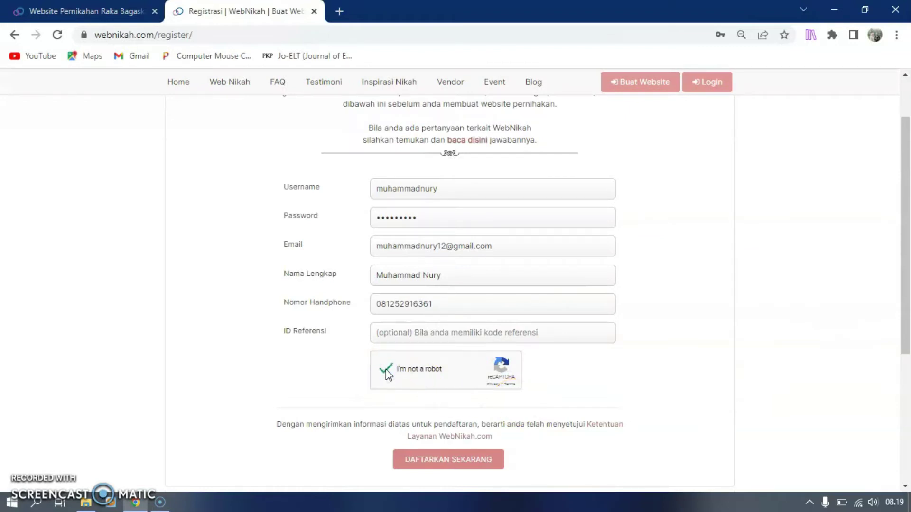
pyautogui.click(455, 461)
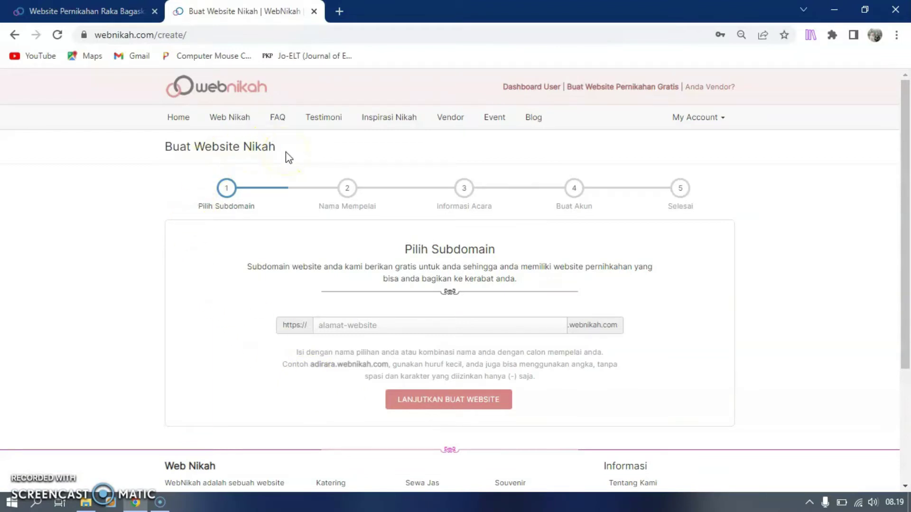
# Choose budi-ratna as the website subdomain and proceed to the Nama Mempelai step
pyautogui.click(421, 326)
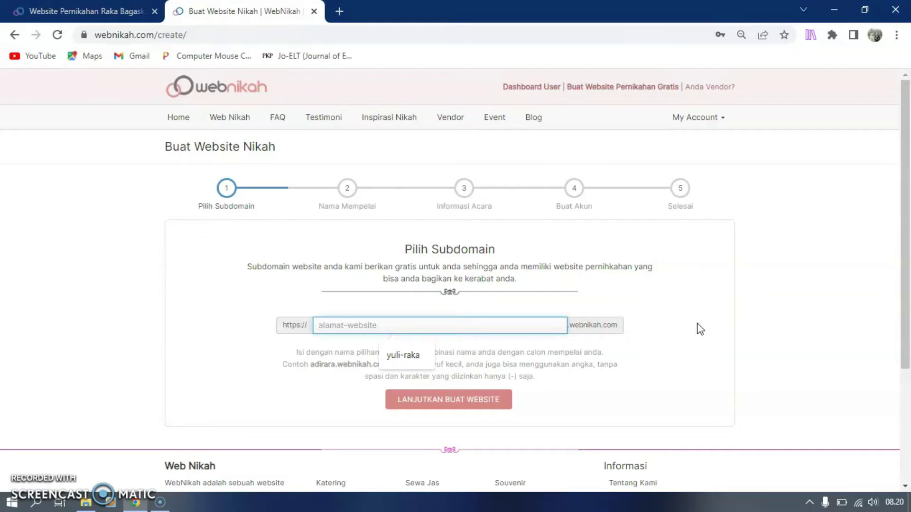
pyautogui.click(565, 325)
pyautogui.click(627, 328)
pyautogui.click(341, 325)
pyautogui.write('budi-ratna')
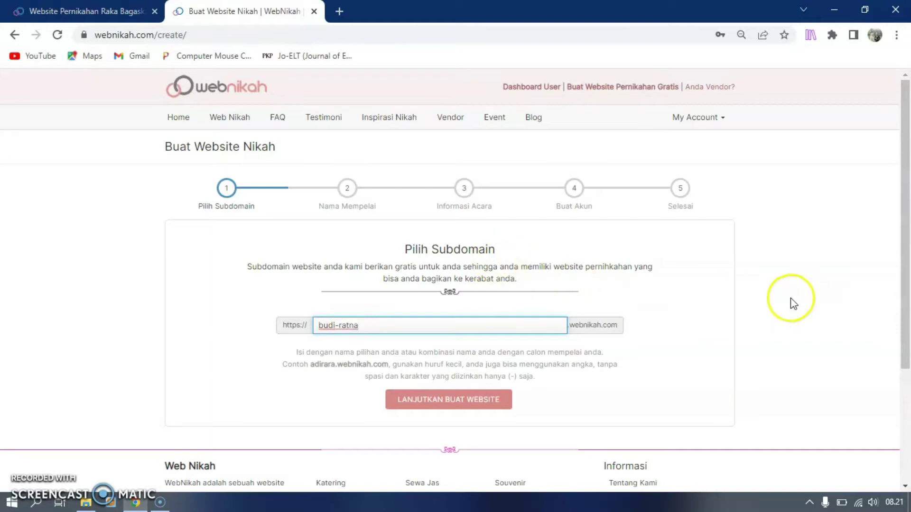
pyautogui.click(789, 302)
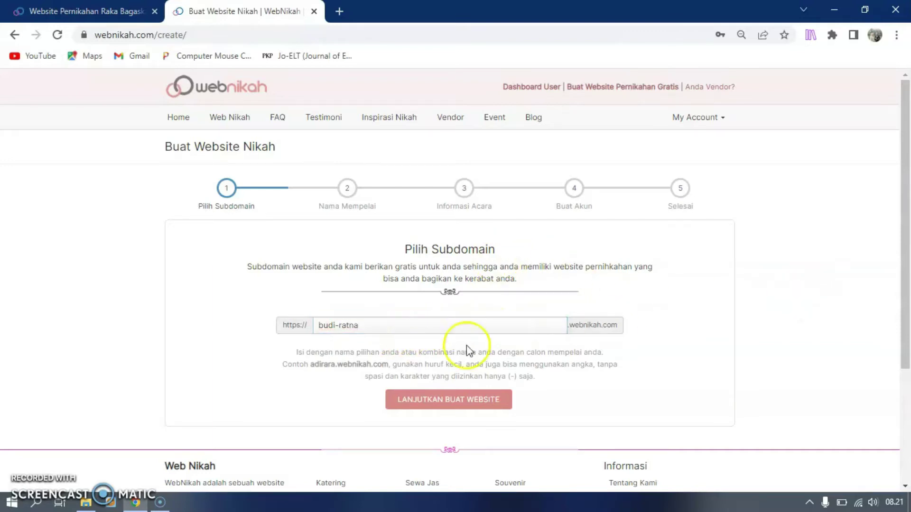
pyautogui.click(437, 403)
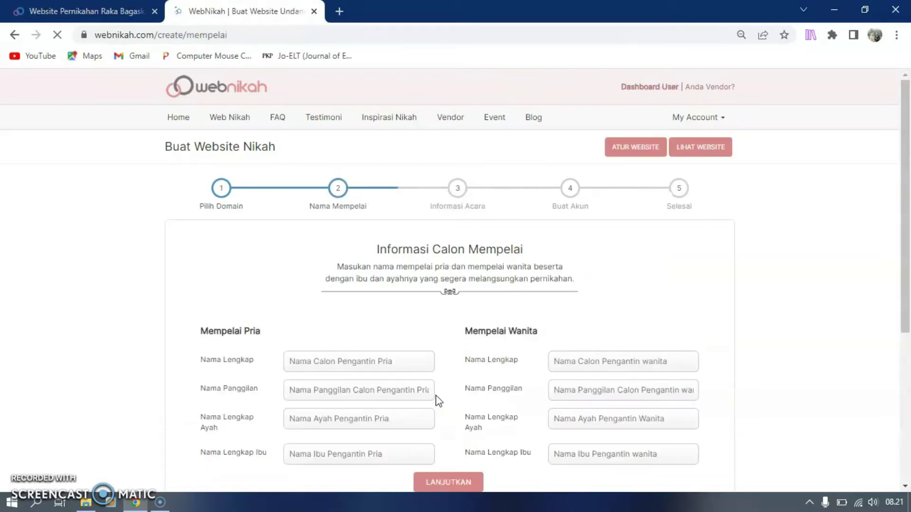
# Fill in the groom's full name, nickname, and father's and mother's names
pyautogui.scroll(-3, 449, 346)
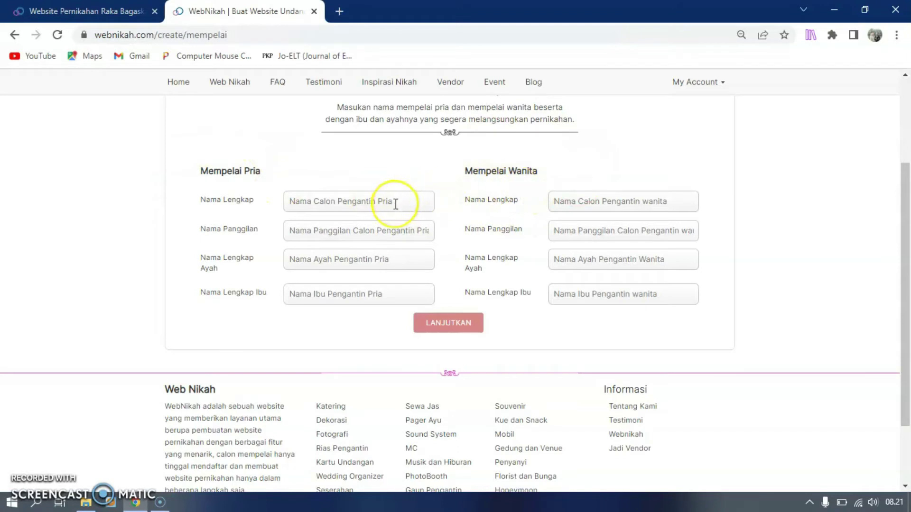
pyautogui.click(349, 197)
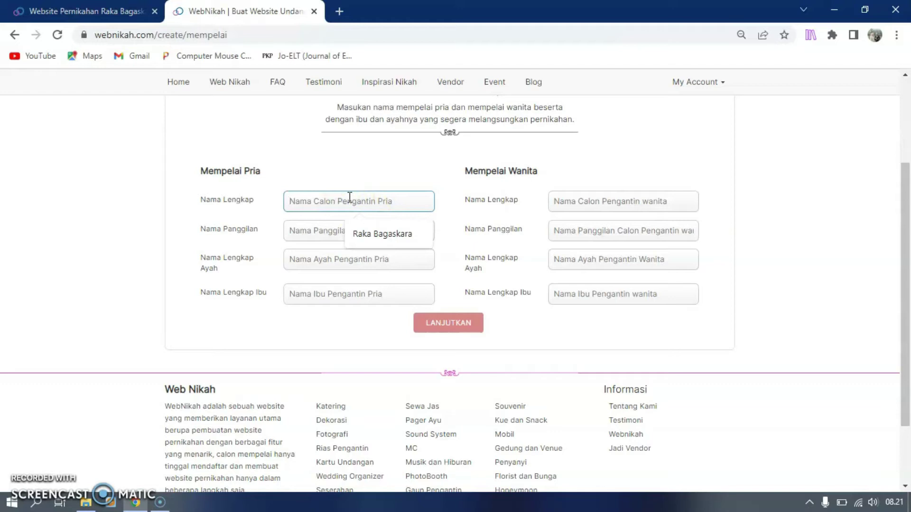
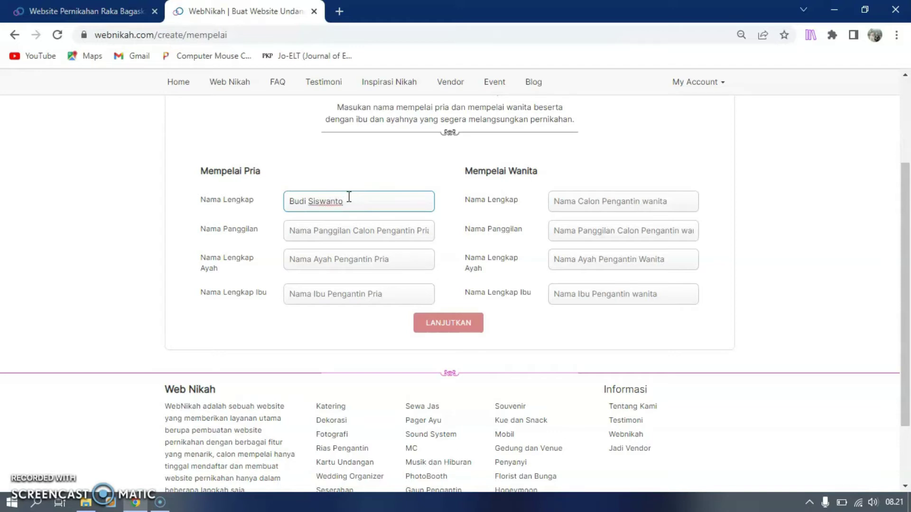
pyautogui.click(347, 232)
pyautogui.write('Bu')
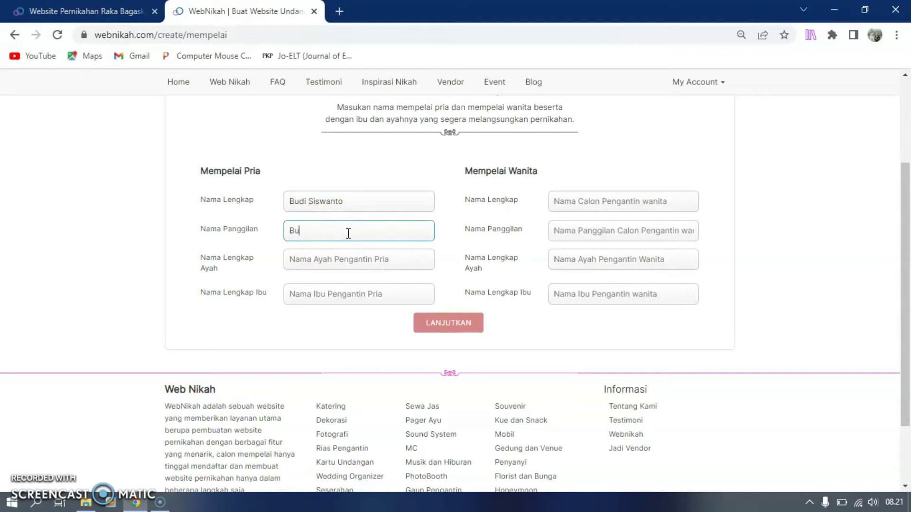
pyautogui.write('di')
pyautogui.click(343, 264)
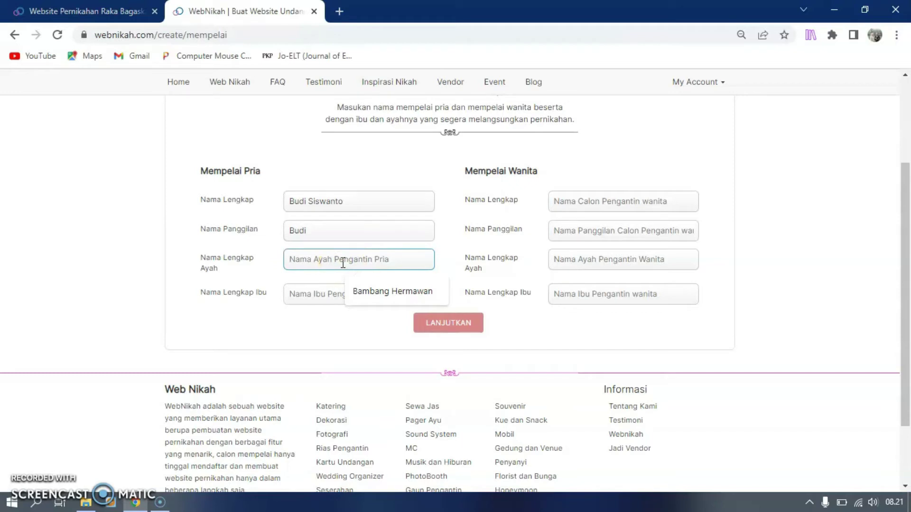
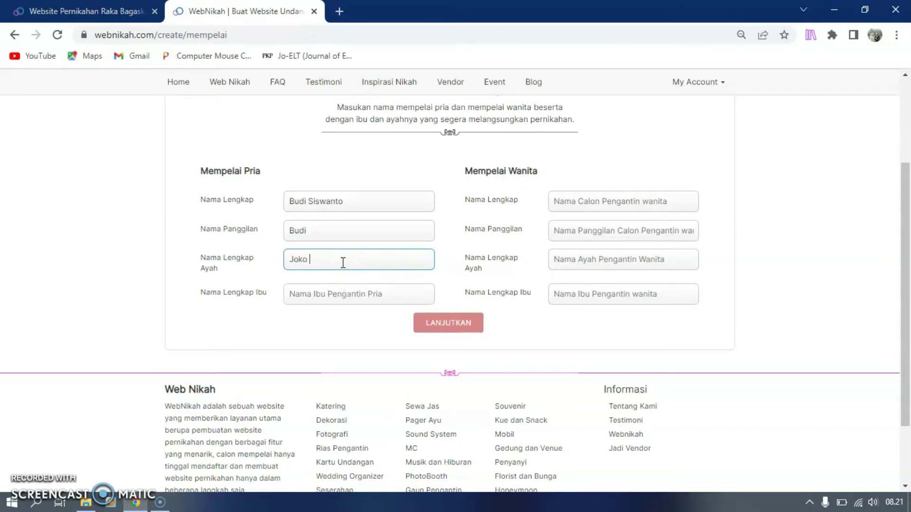
pyautogui.click(354, 295)
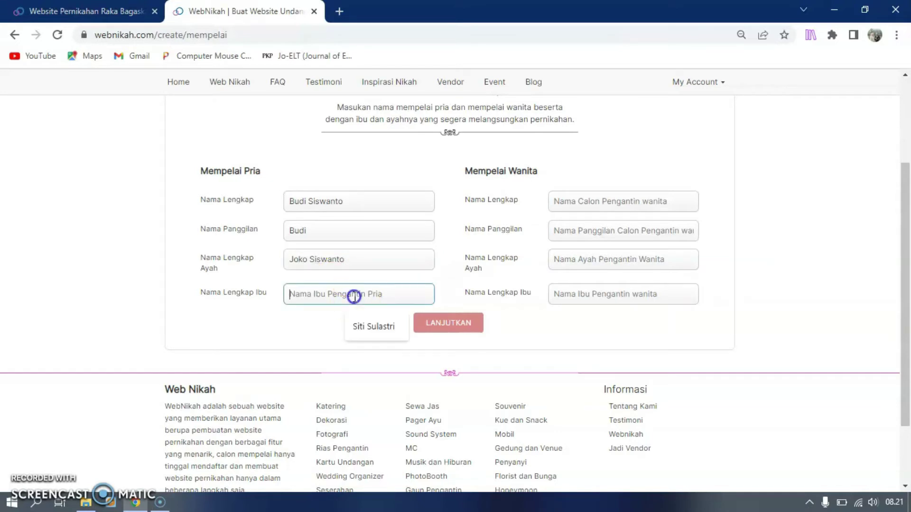
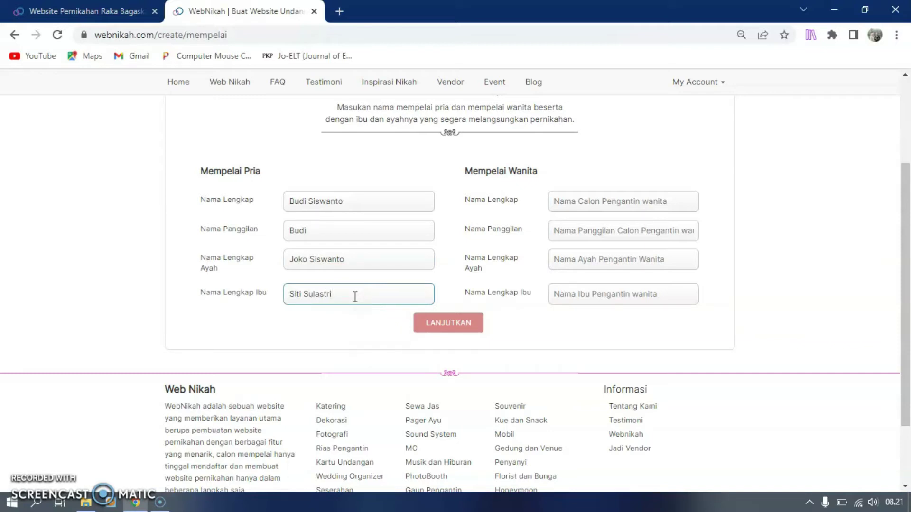
pyautogui.click(815, 239)
# Fill in the bride's full name, nickname and parents' names, then submit the names step
pyautogui.click(648, 197)
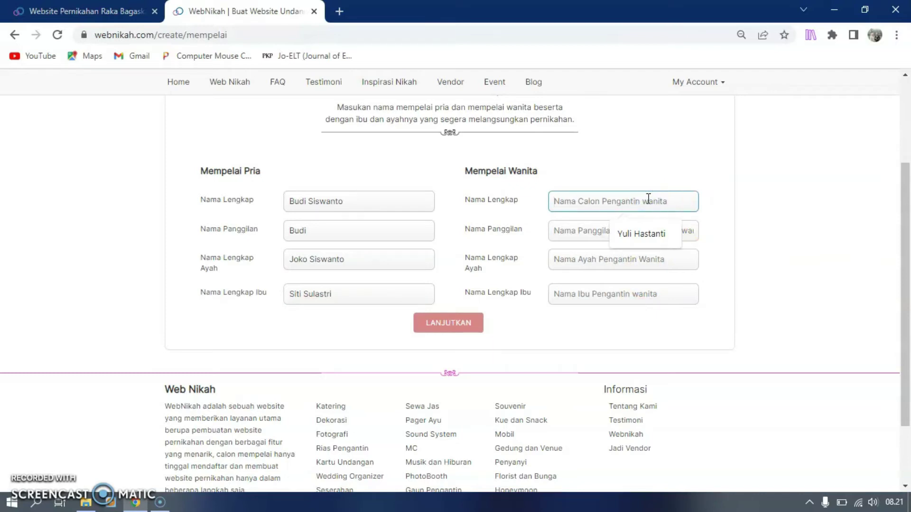
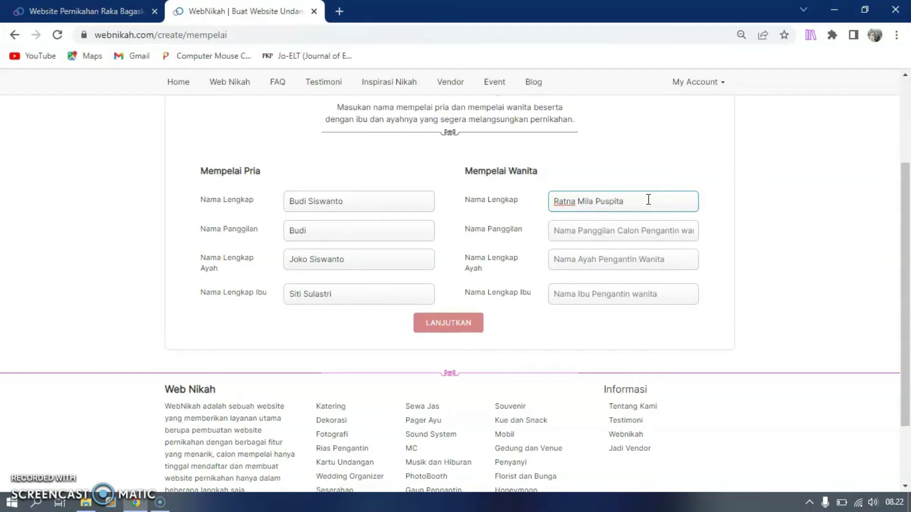
pyautogui.click(653, 231)
pyautogui.write('Ratna')
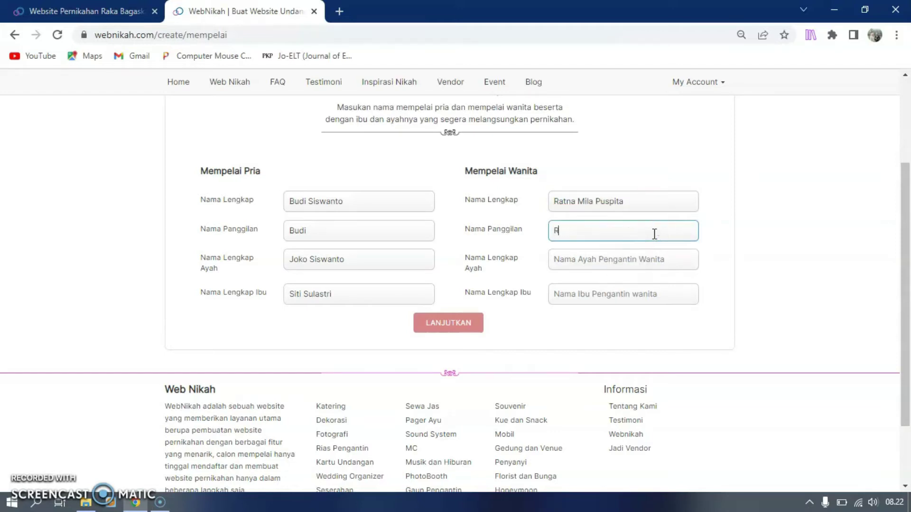
pyautogui.click(616, 259)
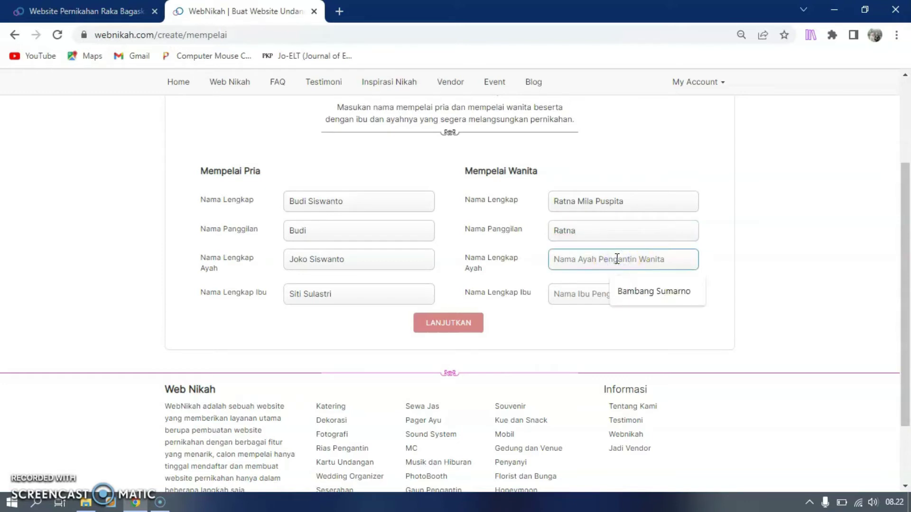
pyautogui.write('dedi')
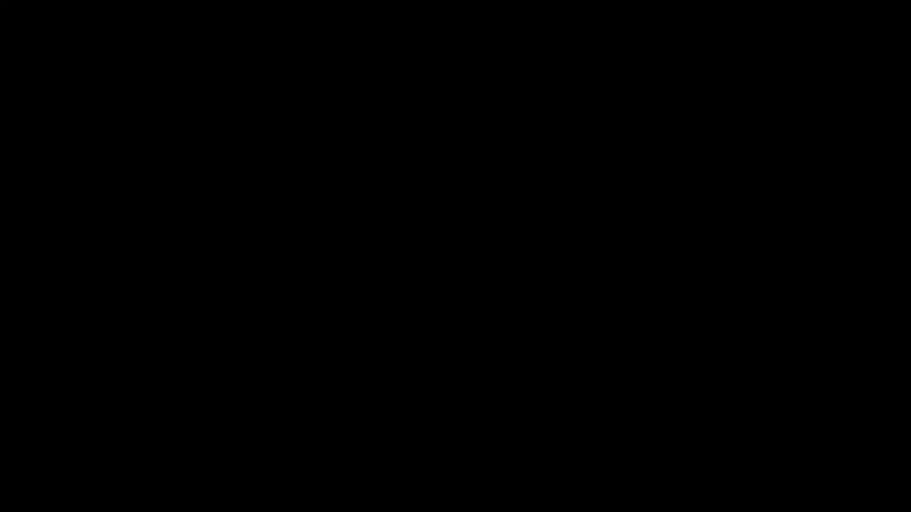
pyautogui.press('BackSpace')
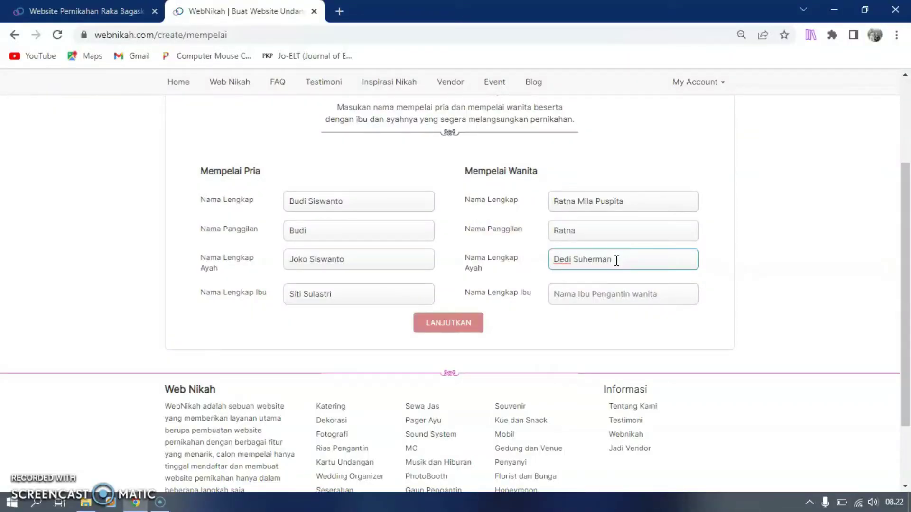
pyautogui.click(606, 295)
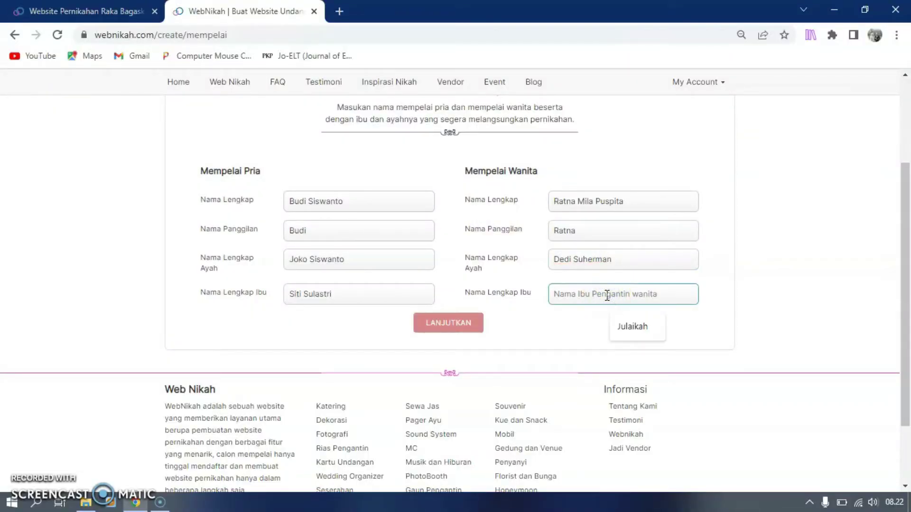
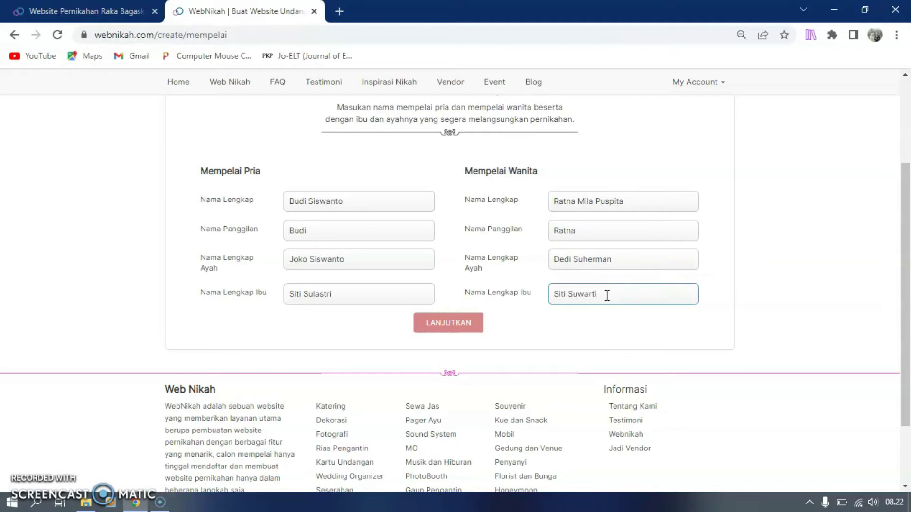
pyautogui.click(457, 326)
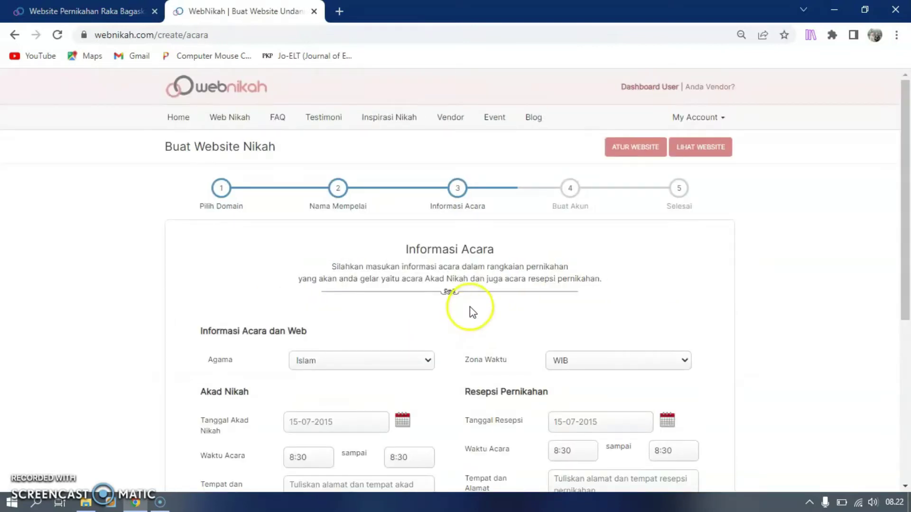
# Keep Islam as the religion and WIB as the time zone
pyautogui.scroll(-3, 470, 307)
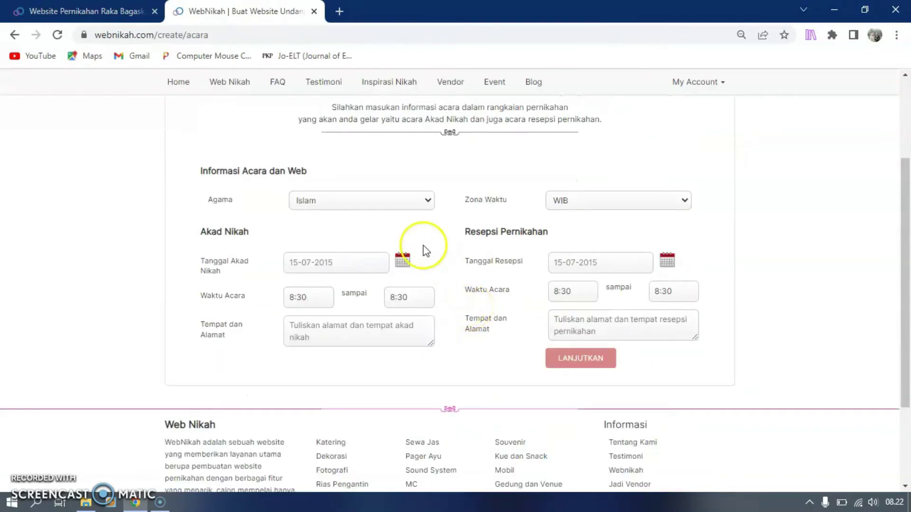
pyautogui.click(420, 199)
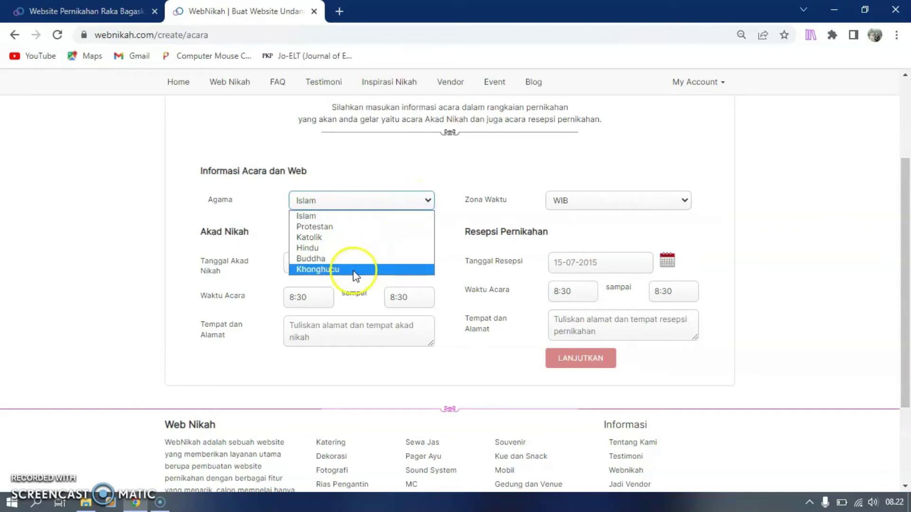
pyautogui.click(334, 217)
pyautogui.click(625, 204)
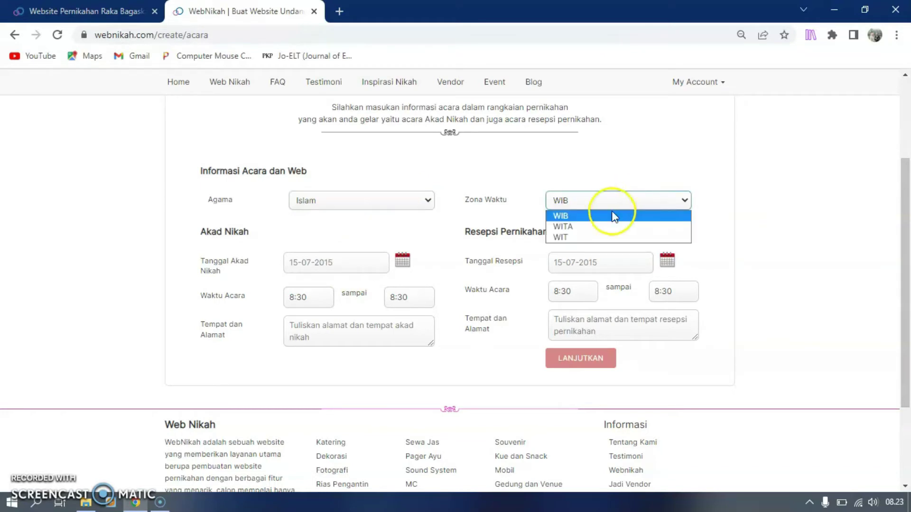
pyautogui.click(586, 217)
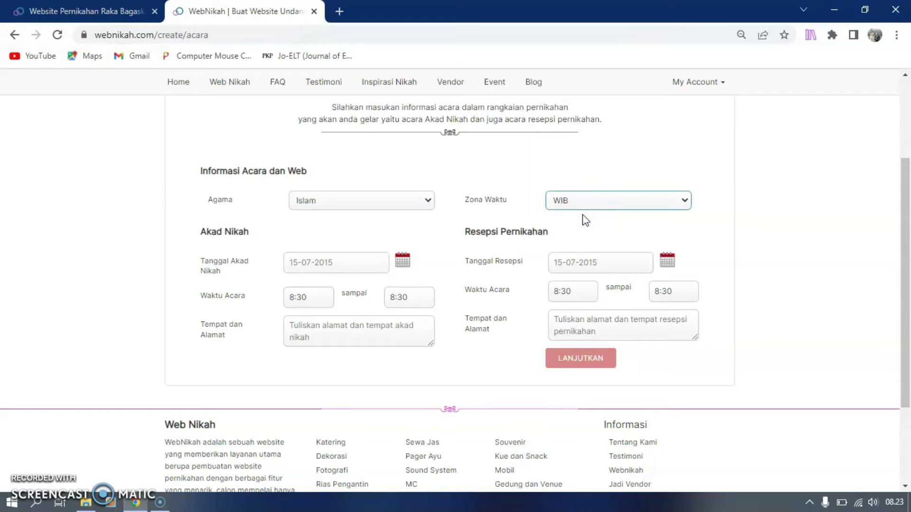
# Date the Akad Nikah 30 July 2022, running 8:30 to 9:30
pyautogui.click(316, 266)
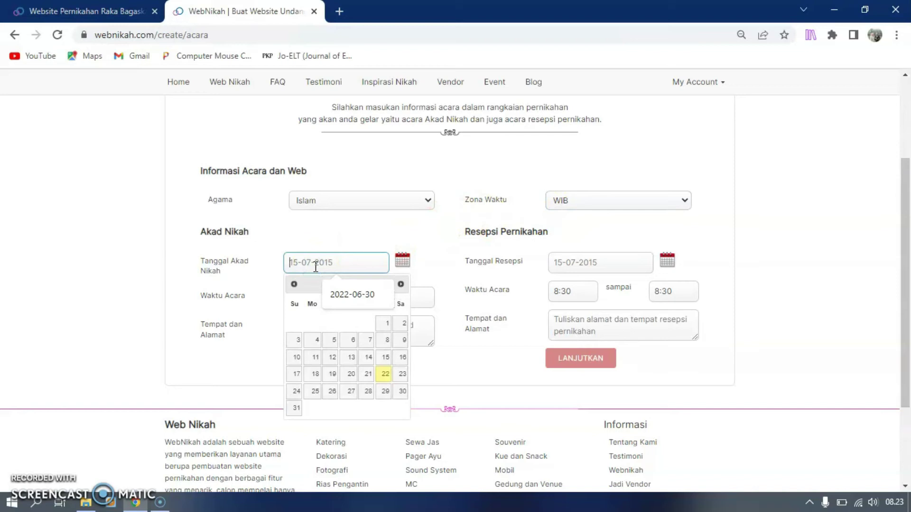
pyautogui.click(402, 392)
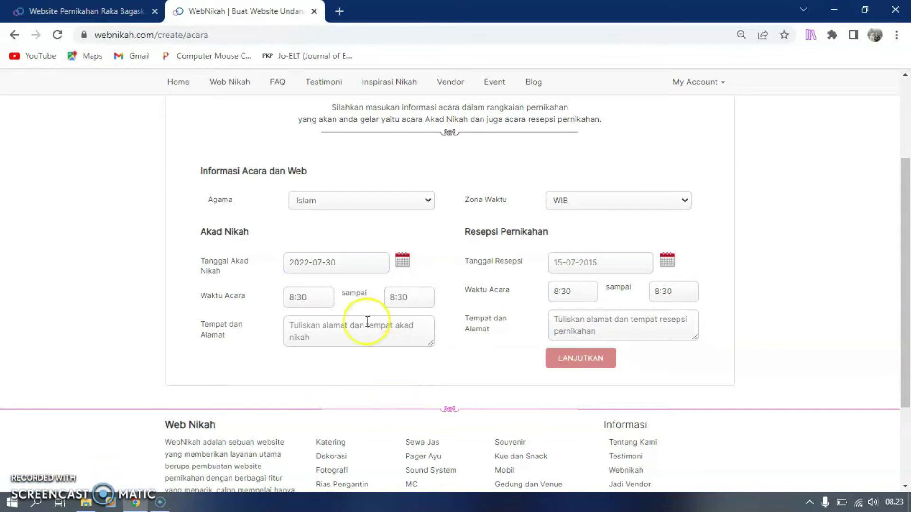
pyautogui.click(310, 299)
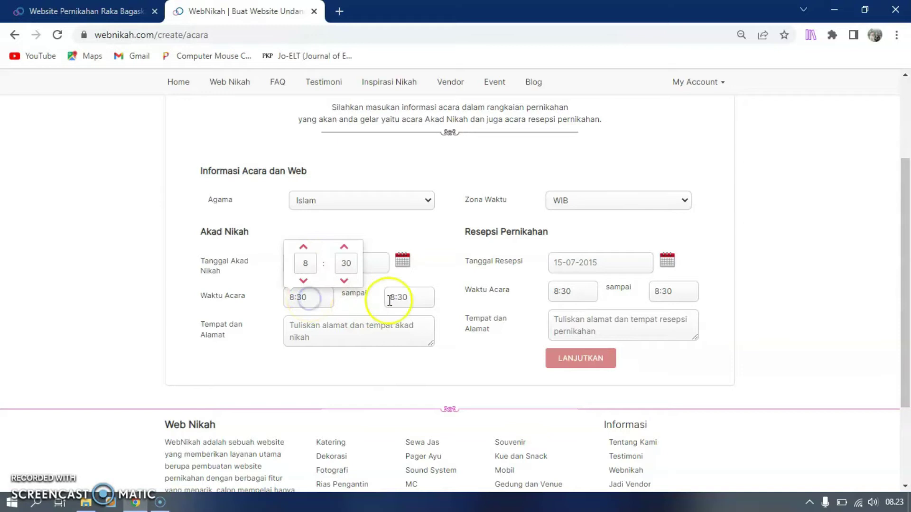
pyautogui.click(413, 297)
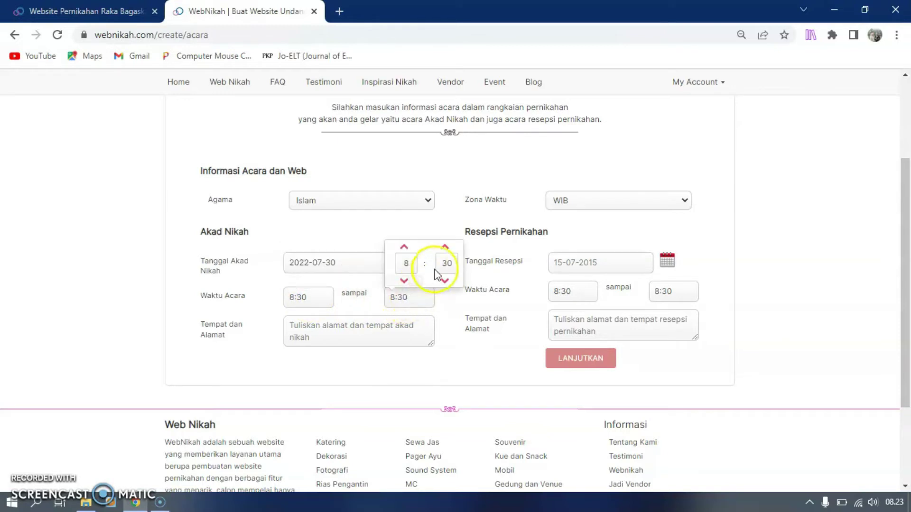
pyautogui.click(404, 247)
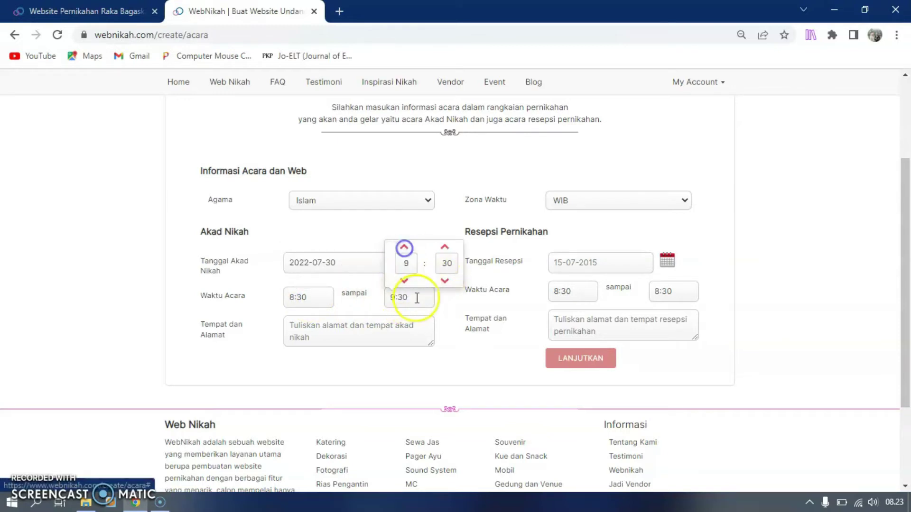
pyautogui.click(443, 310)
pyautogui.click(351, 329)
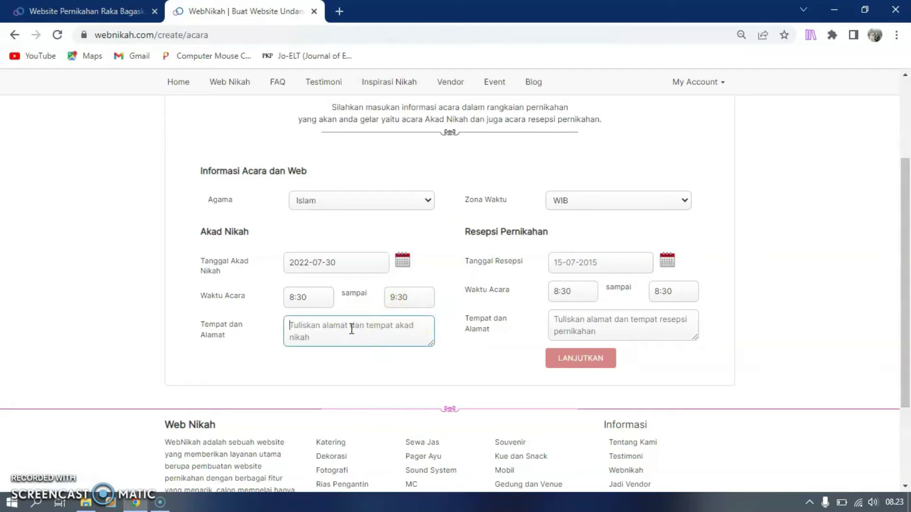
# Enter the Akad Nikah venue and set the reception to 31 July 2022, ending 12:30
pyautogui.write('Masjid Nurul Huda')
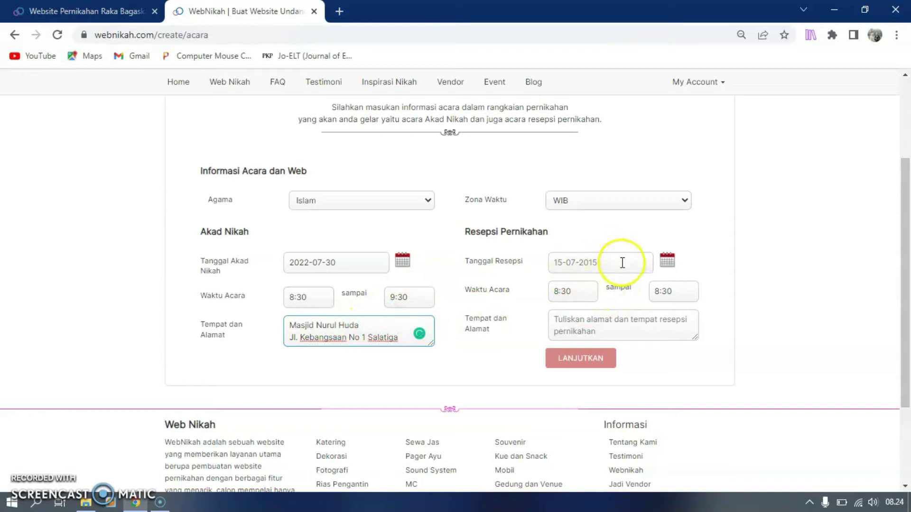
pyautogui.click(667, 261)
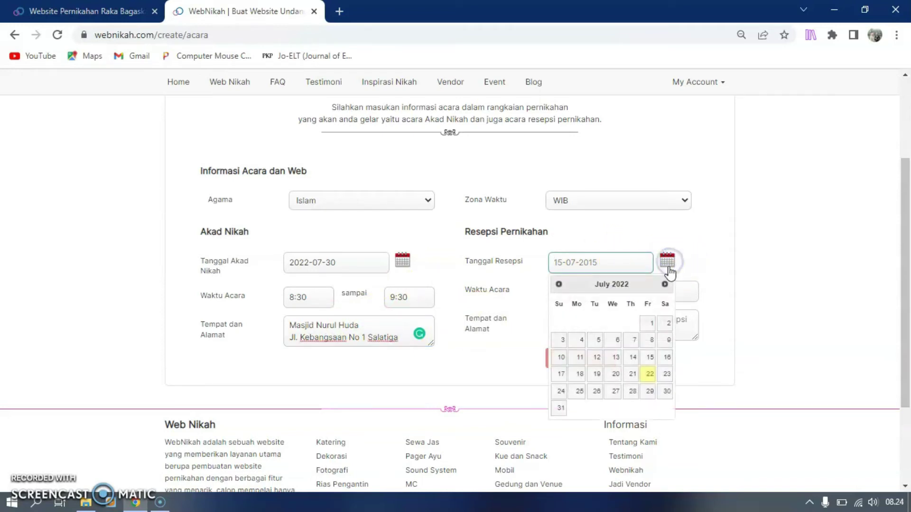
pyautogui.click(667, 392)
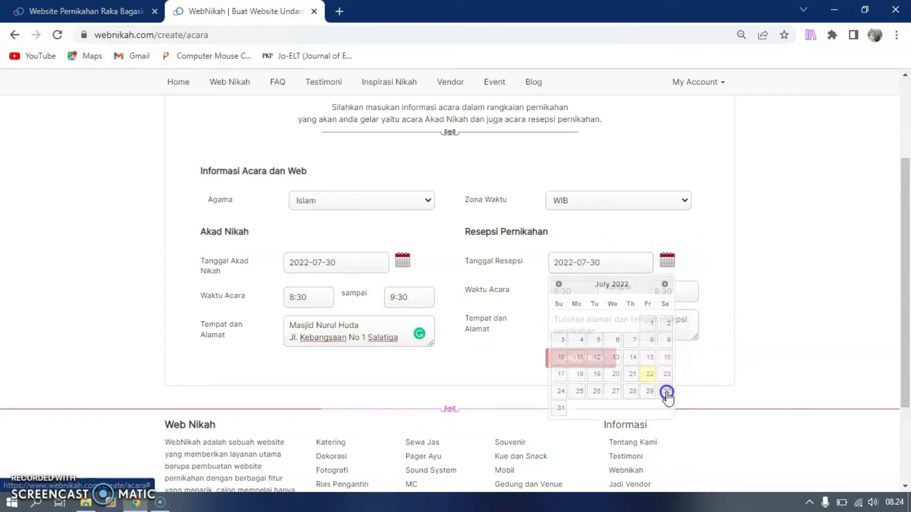
pyautogui.click(669, 262)
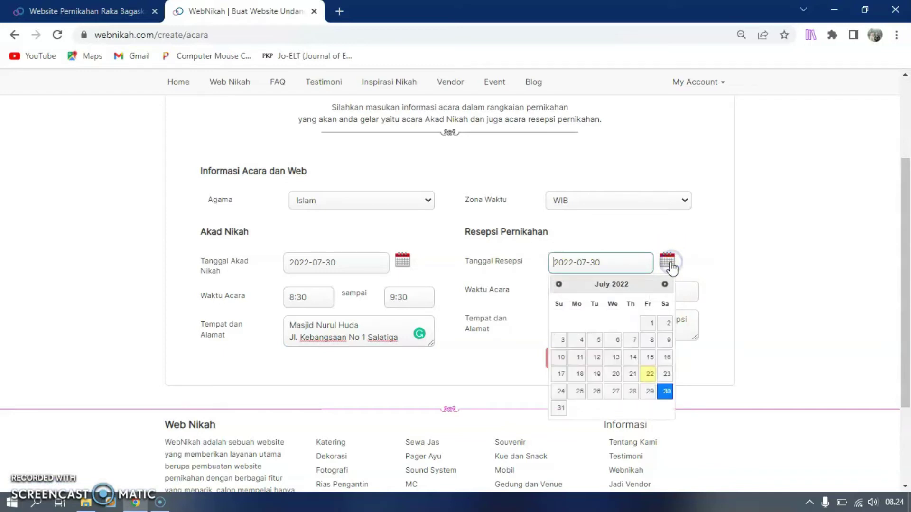
pyautogui.click(561, 408)
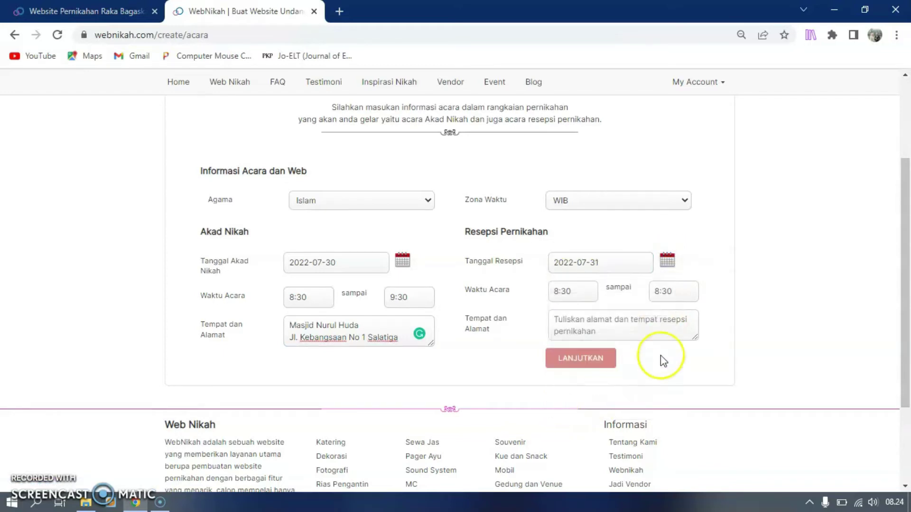
pyautogui.click(674, 291)
pyautogui.click(669, 241)
pyautogui.click(670, 241)
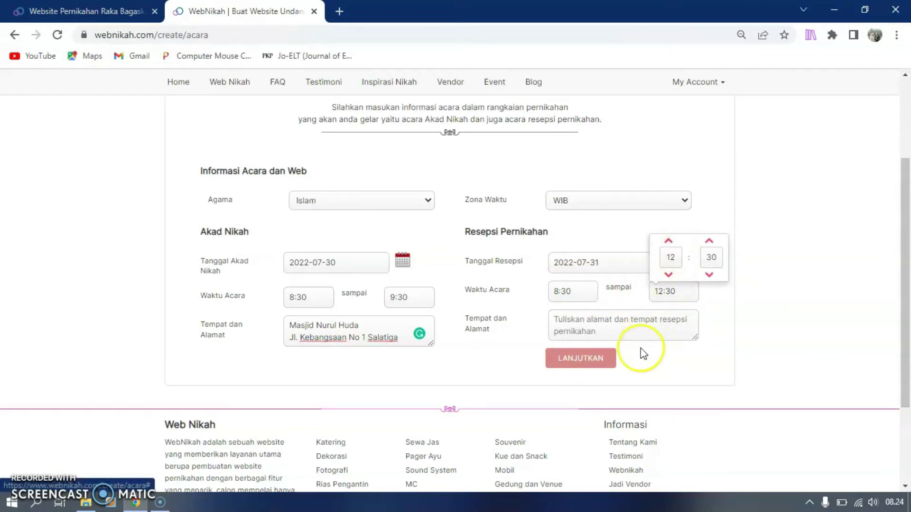
pyautogui.click(663, 364)
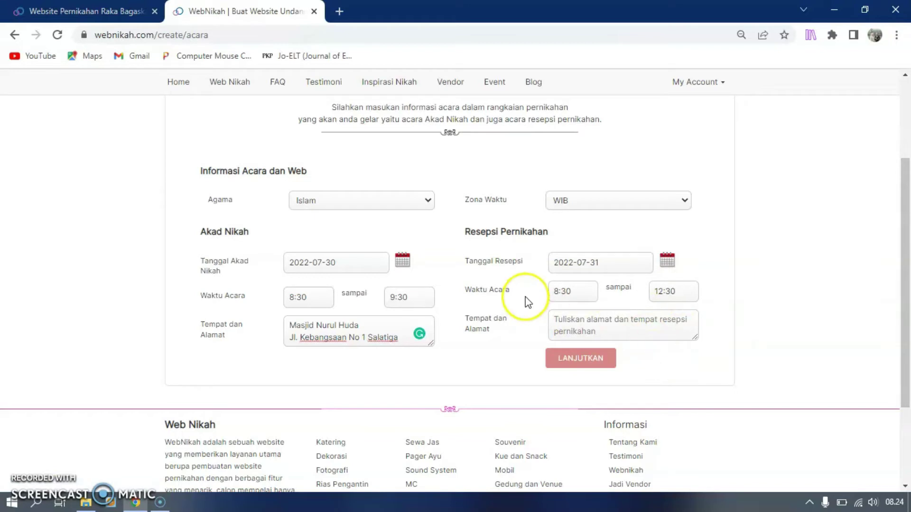
# Fill in the reception venue address and save the event details
pyautogui.click(585, 361)
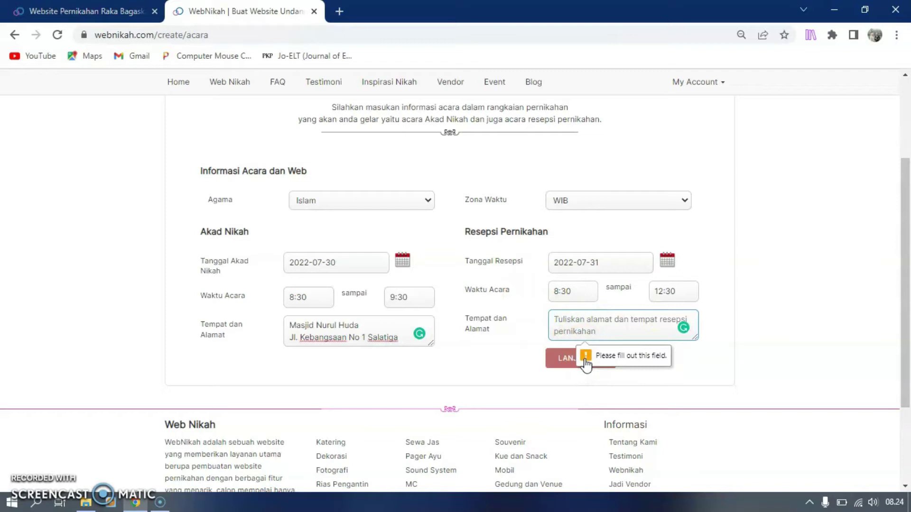
pyautogui.click(584, 325)
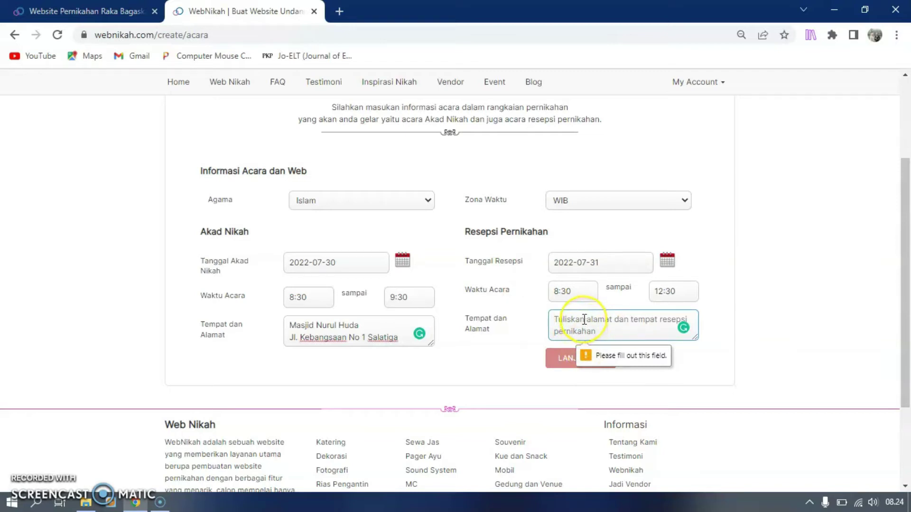
pyautogui.write('Gedung Korpri Salatiga')
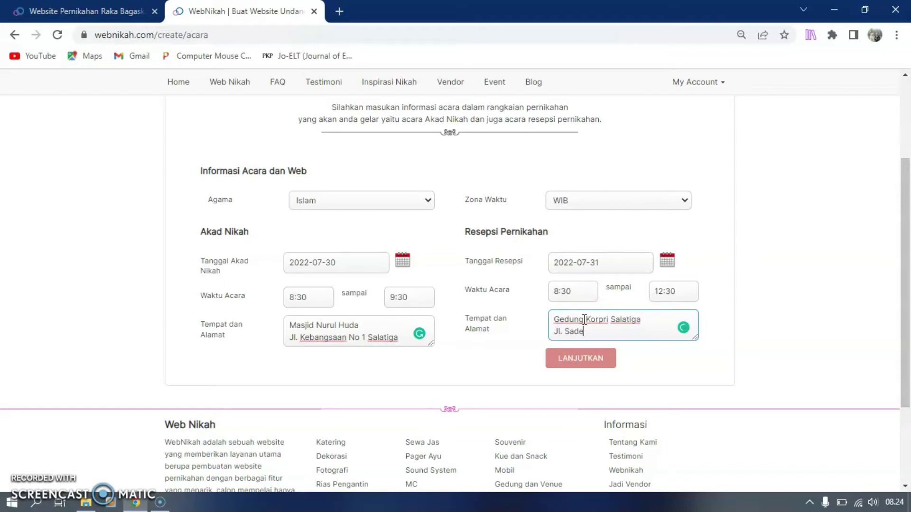
pyautogui.click(599, 367)
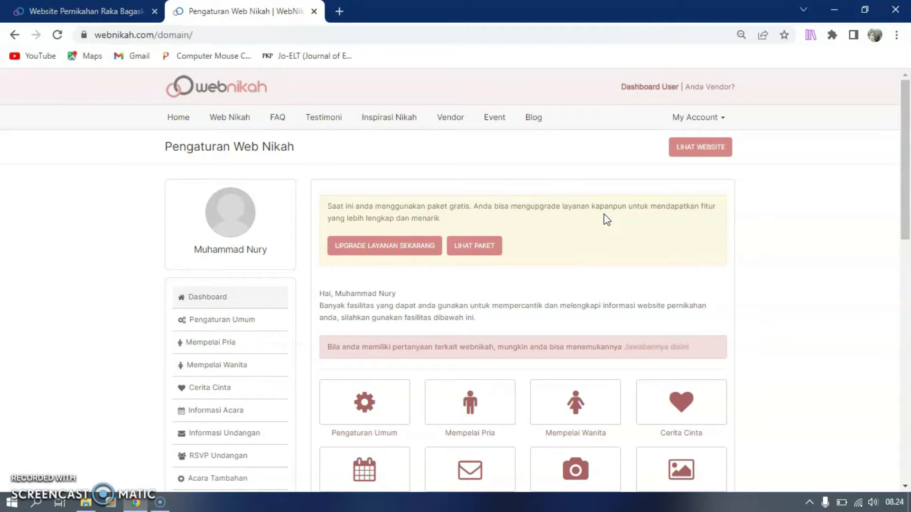
# Open the live Budi & Ratna site at budi-ratna.webnikah.com in a new tab
pyautogui.click(692, 153)
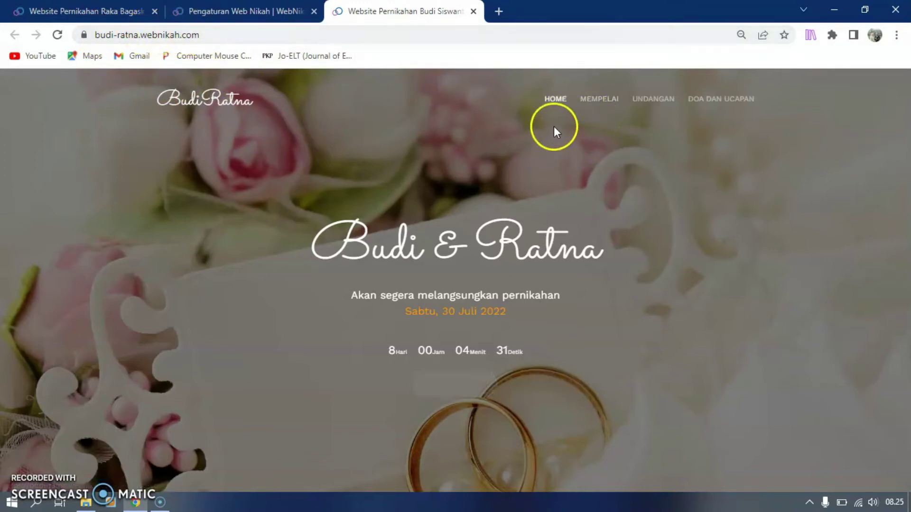
pyautogui.click(440, 387)
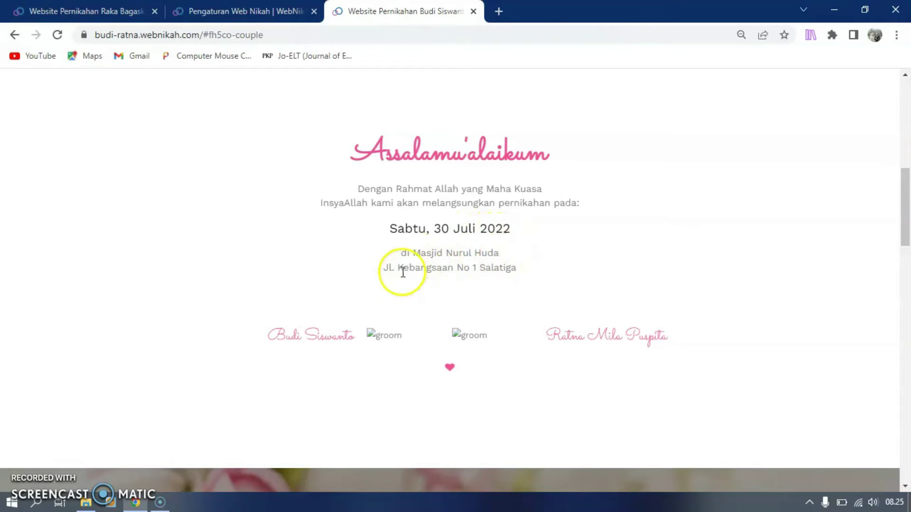
pyautogui.scroll(-3, 529, 290)
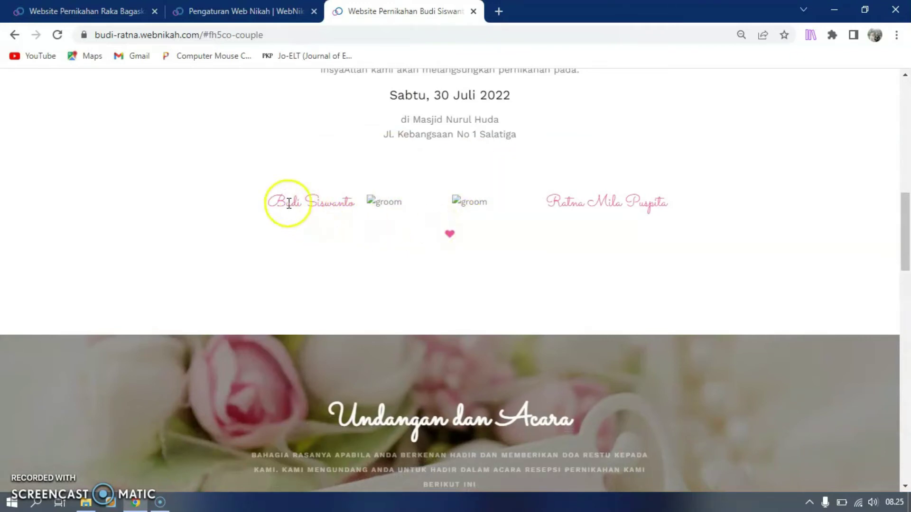
pyautogui.tripleClick(340, 195)
pyautogui.tripleClick(347, 201)
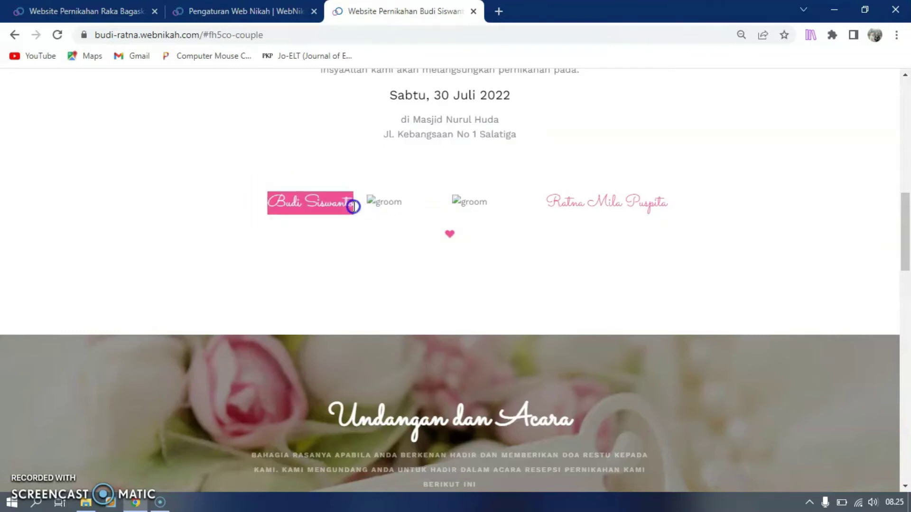
pyautogui.moveTo(545, 203); pyautogui.dragTo(668, 197)
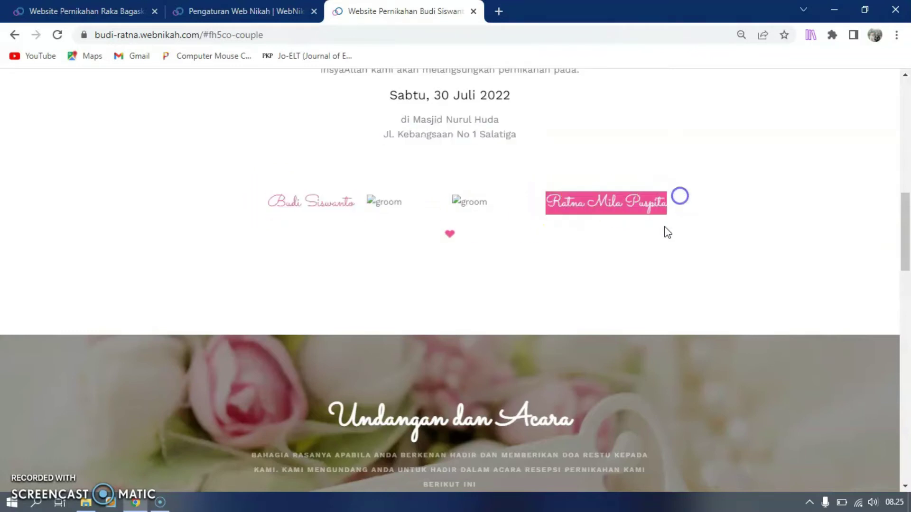
pyautogui.scroll(-5, 543, 311)
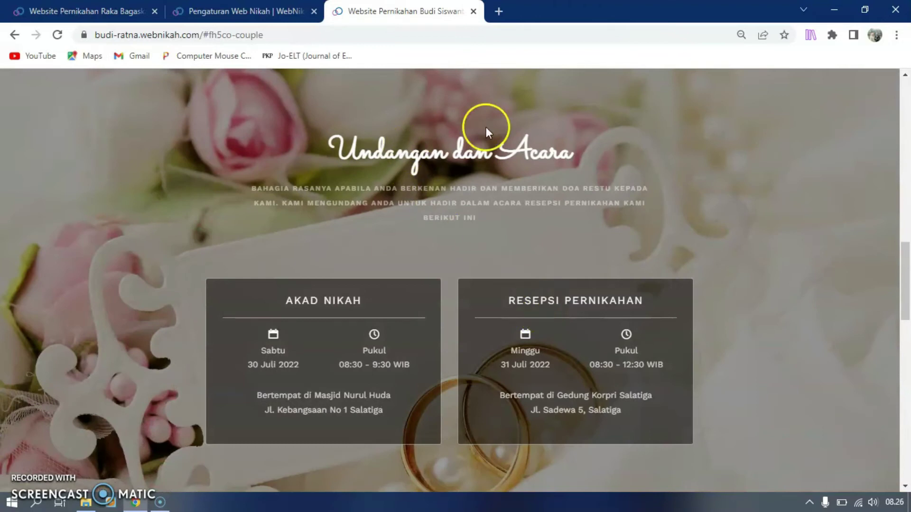
pyautogui.scroll(-1, 292, 309)
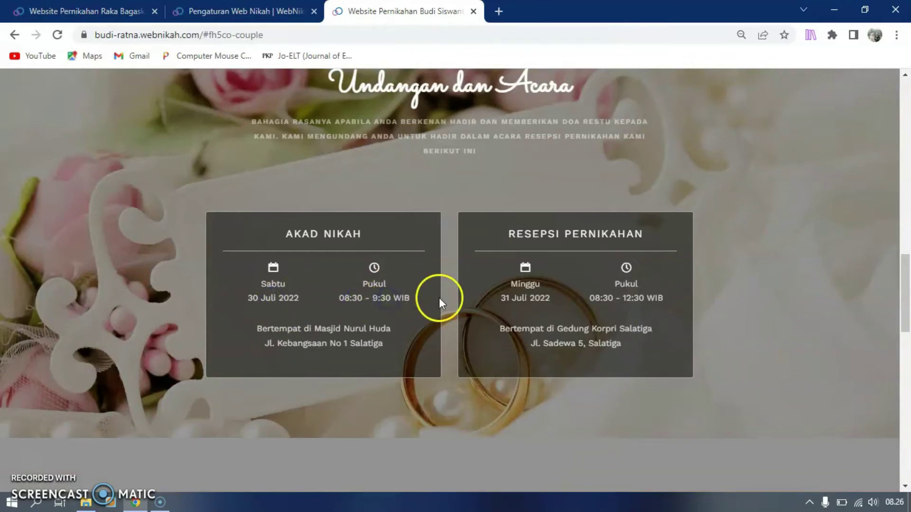
pyautogui.click(521, 299)
pyautogui.click(609, 299)
pyautogui.click(656, 297)
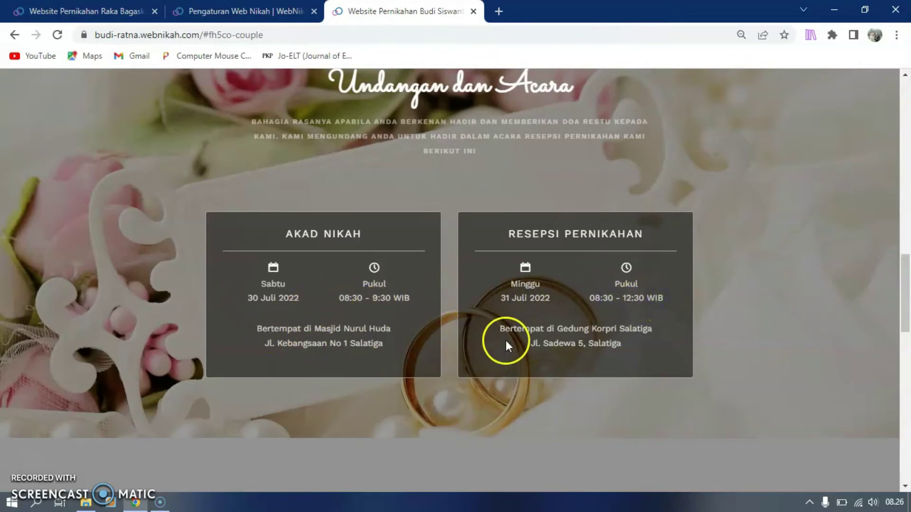
pyautogui.scroll(-3, 507, 341)
pyautogui.scroll(-4, 506, 340)
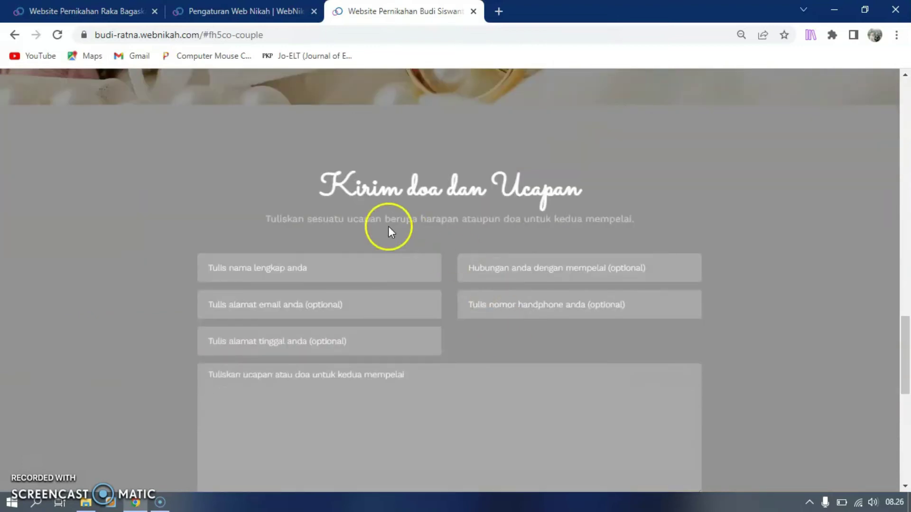
pyautogui.scroll(-2, 493, 254)
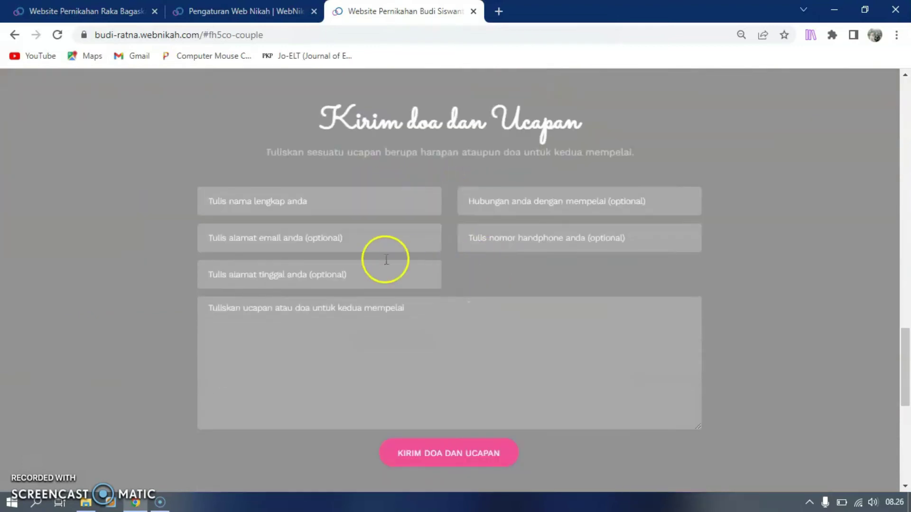
pyautogui.scroll(-8, 387, 259)
pyautogui.scroll(15, 394, 256)
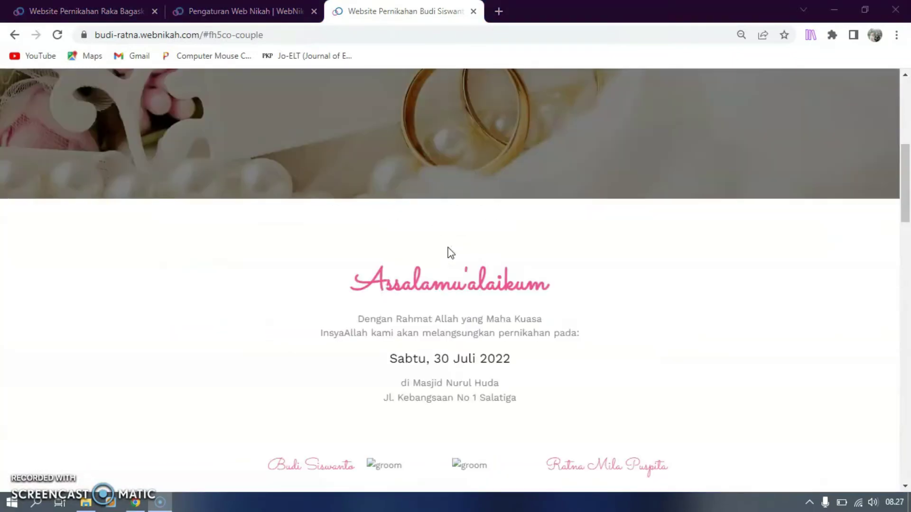
pyautogui.scroll(6, 451, 253)
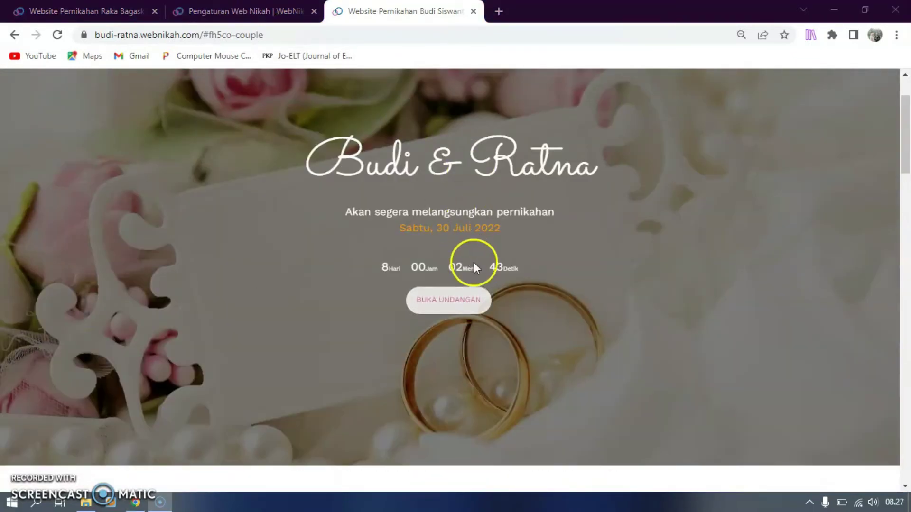
pyautogui.scroll(2, 474, 263)
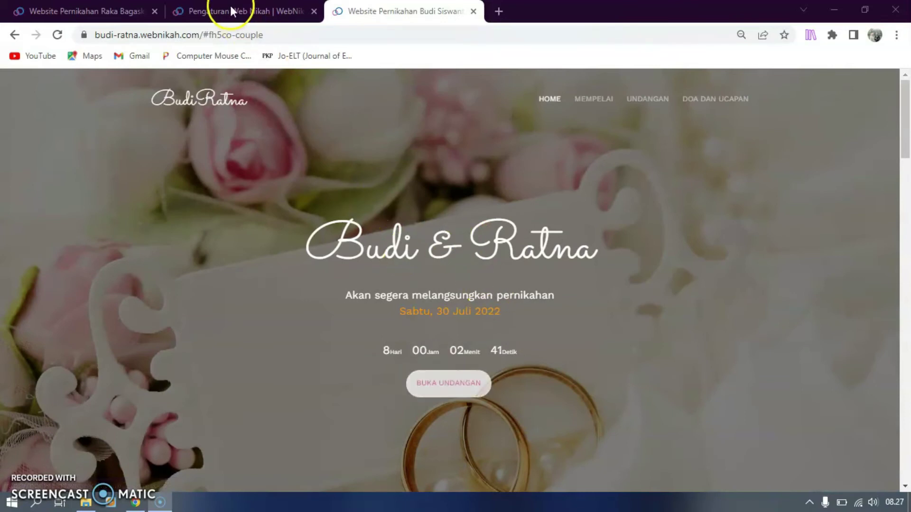
# Back on the dashboard tab, try Wedding Wall, then open the Mempelai Pria page
pyautogui.click(231, 11)
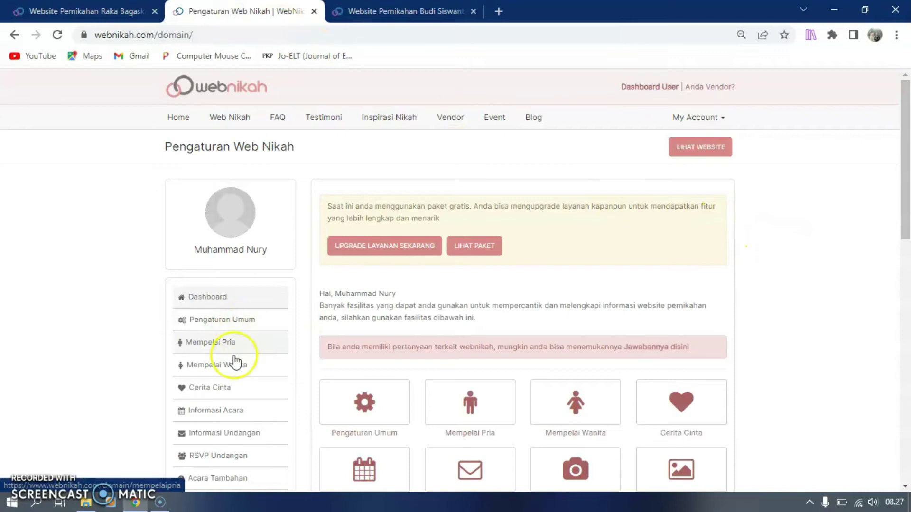
pyautogui.scroll(-6, 245, 387)
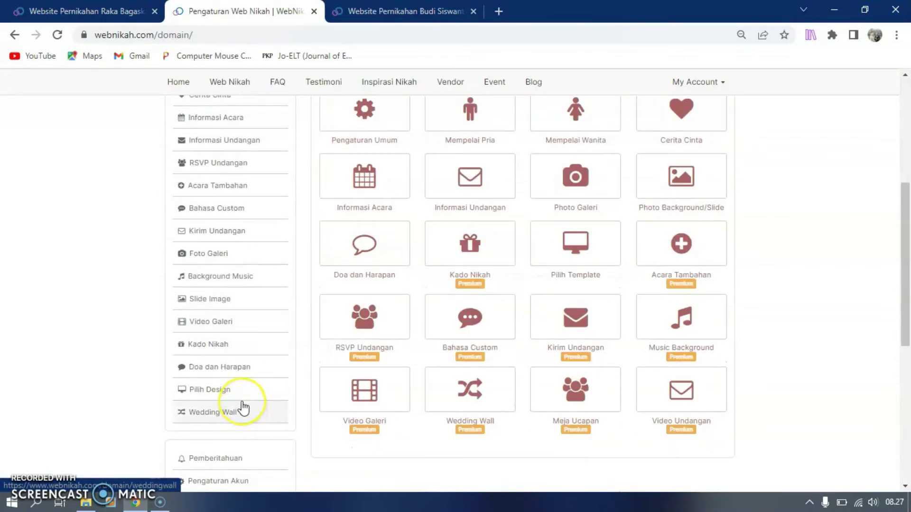
pyautogui.click(243, 407)
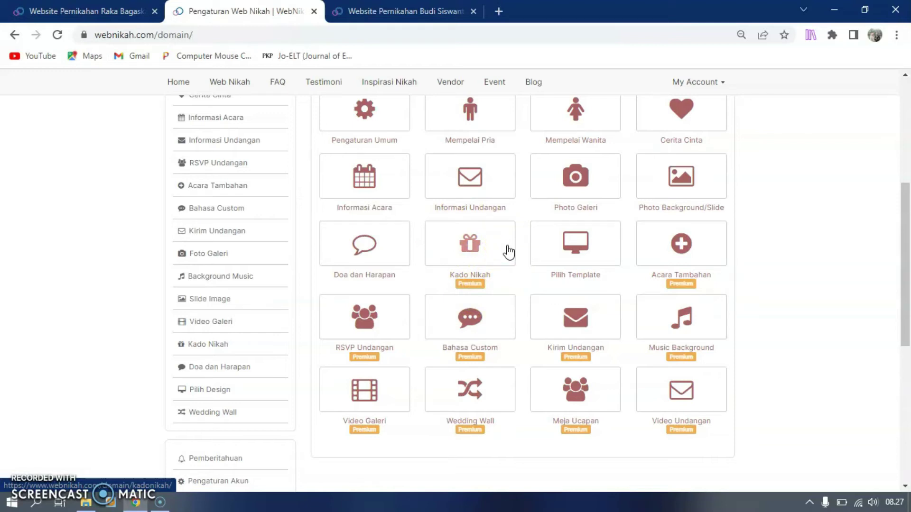
pyautogui.scroll(3, 228, 258)
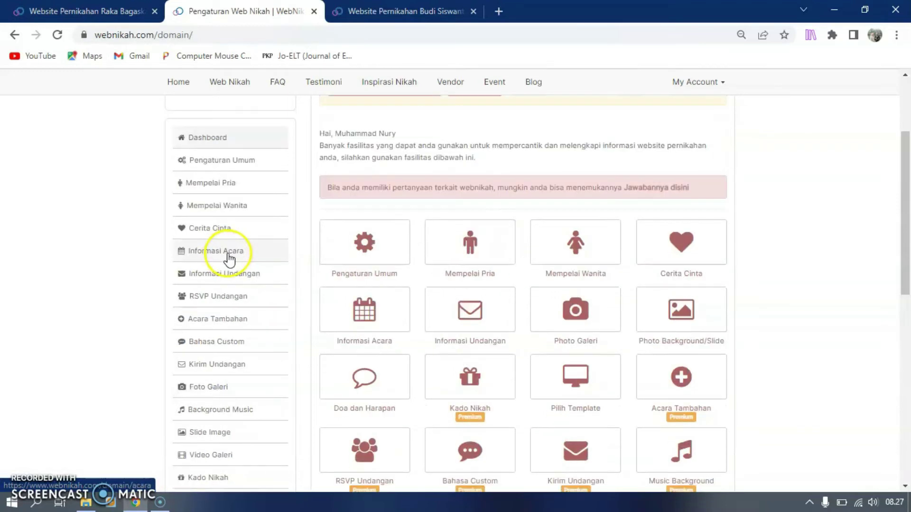
pyautogui.click(224, 182)
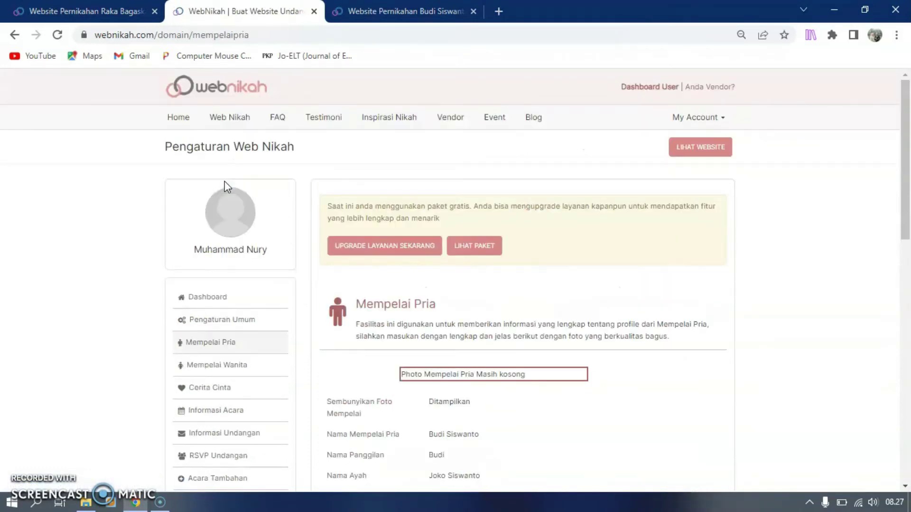
# Make the groom's profile editable in the Mempelai Pria form
pyautogui.scroll(-2, 498, 340)
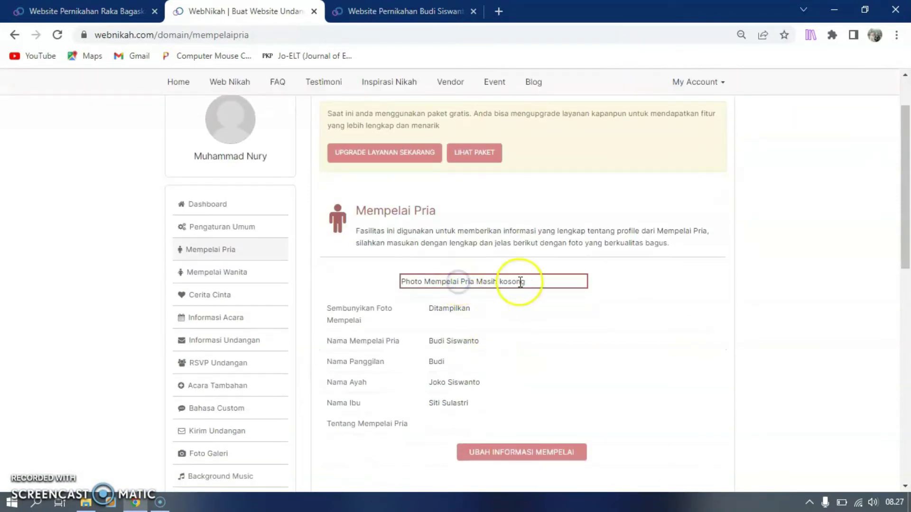
pyautogui.click(558, 287)
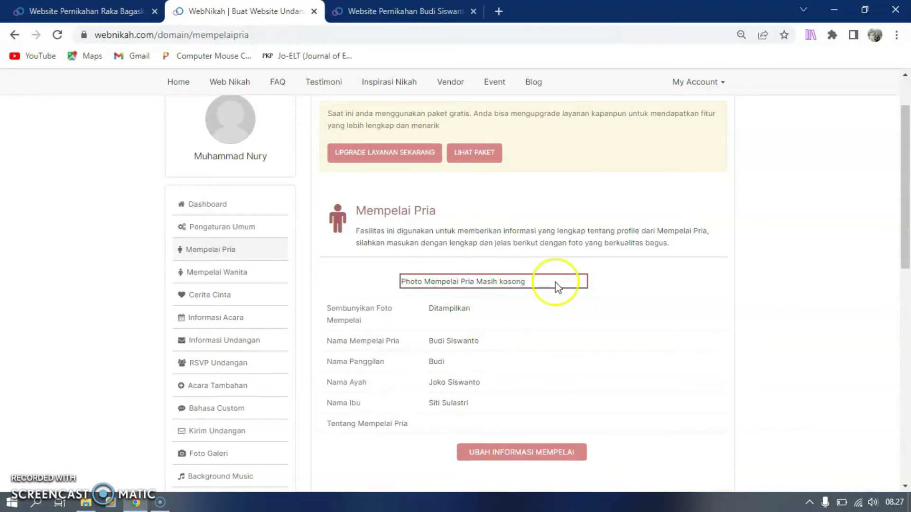
pyautogui.scroll(-3, 557, 286)
pyautogui.click(537, 285)
pyautogui.scroll(2, 544, 376)
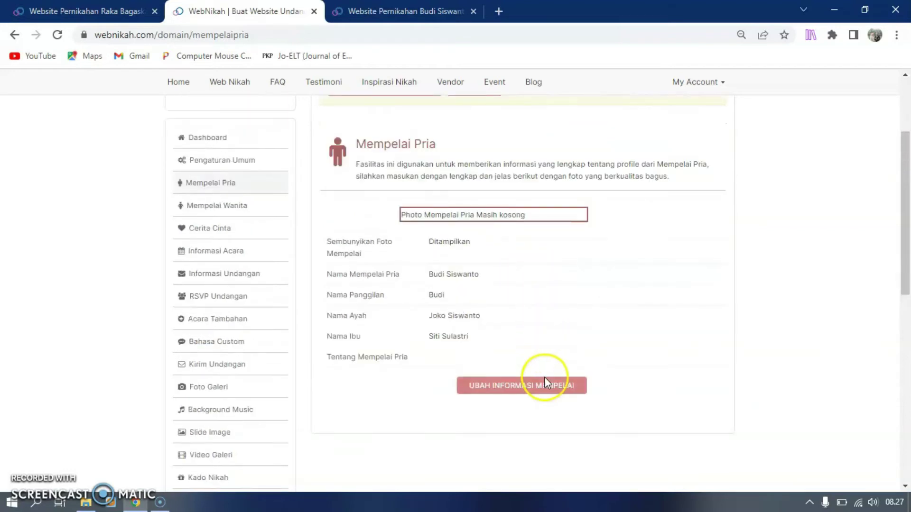
pyautogui.click(543, 390)
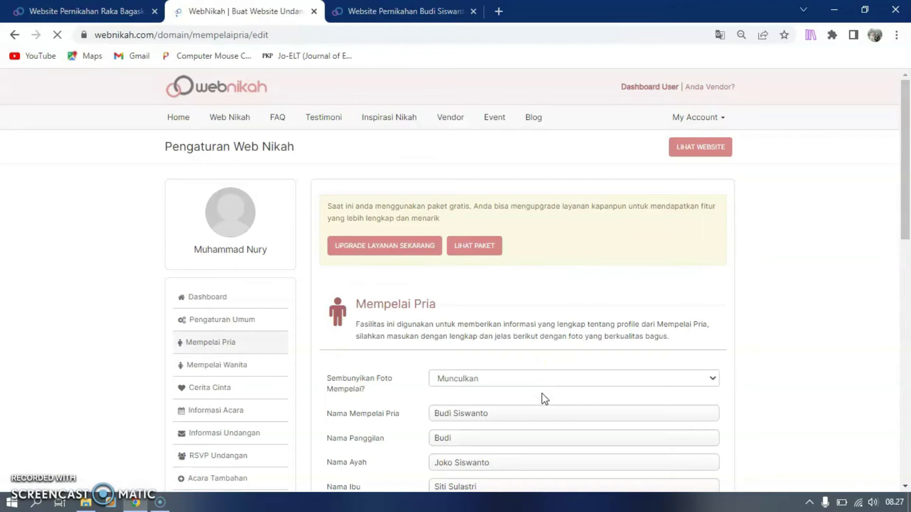
pyautogui.scroll(-3, 542, 394)
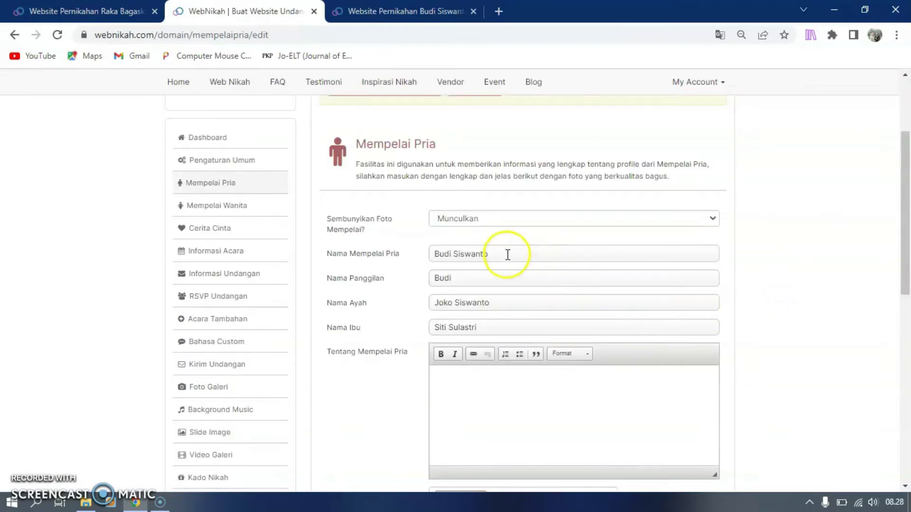
# Describe the groom in Tentang Mempelai Pria as a high-ranking TNI AD officer
pyautogui.moveTo(507, 254); pyautogui.dragTo(408, 256)
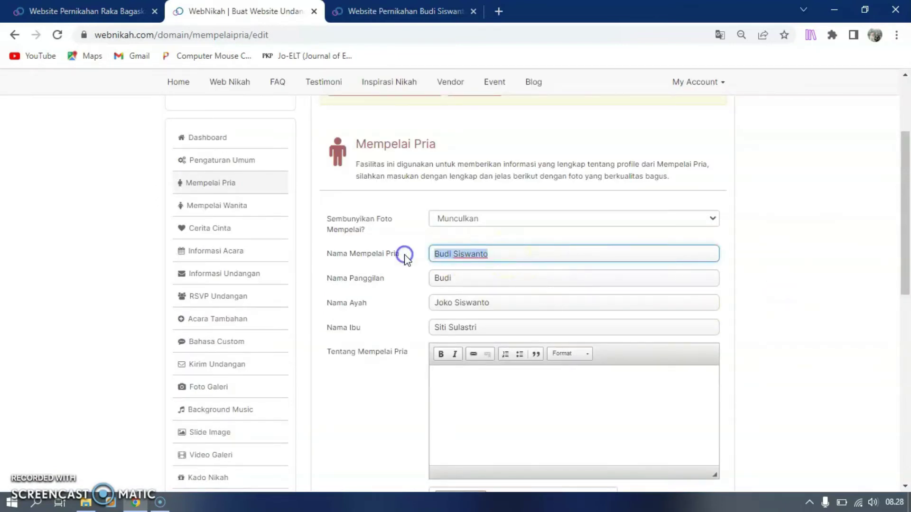
pyautogui.click(454, 275)
pyautogui.click(451, 377)
pyautogui.click(446, 376)
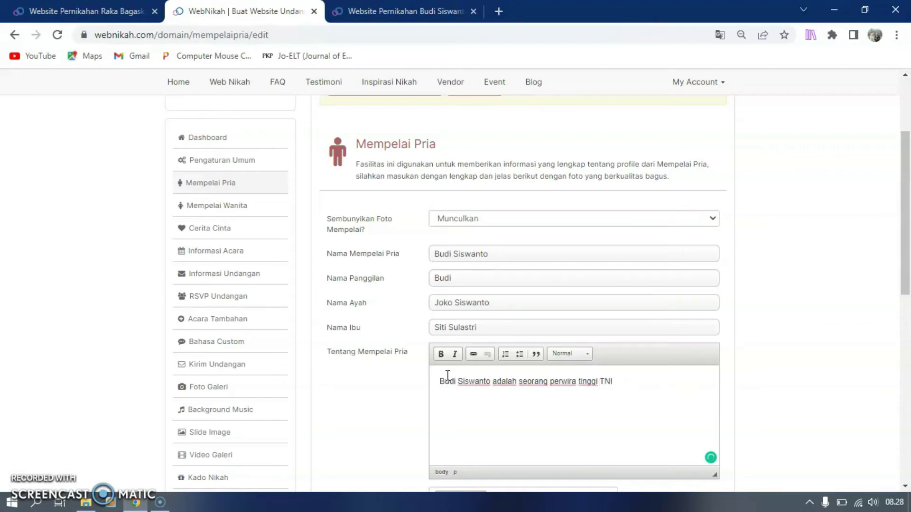
pyautogui.click(639, 393)
pyautogui.scroll(-1, 523, 388)
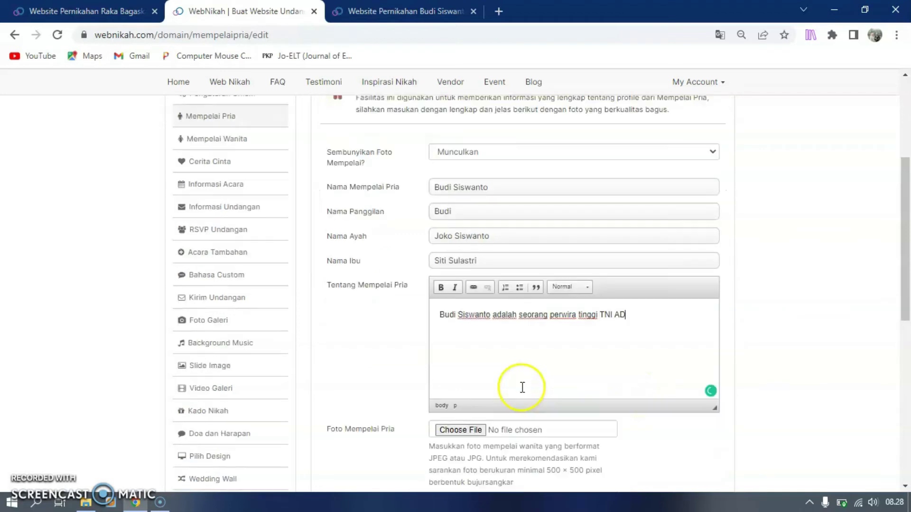
pyautogui.scroll(-2, 522, 391)
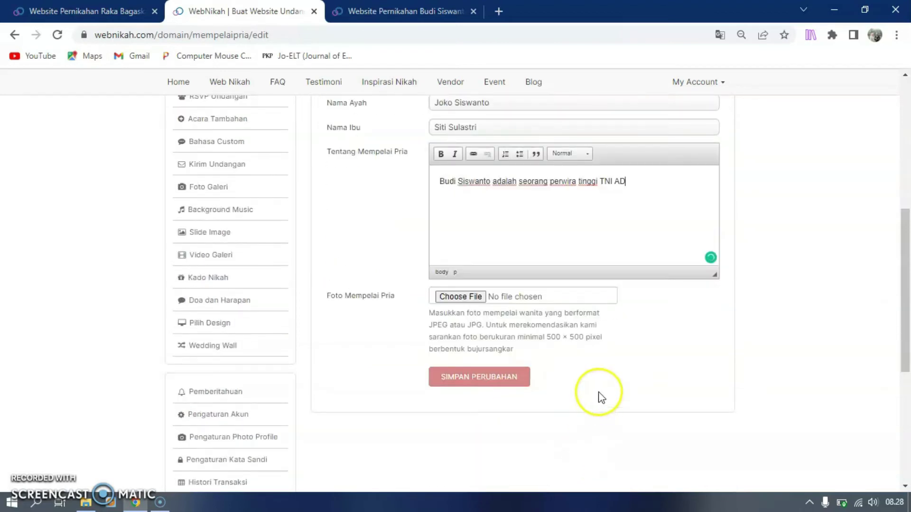
# Set Groom.jpg from the Web Undangan Nikah folder as the groom's photo and save
pyautogui.click(454, 299)
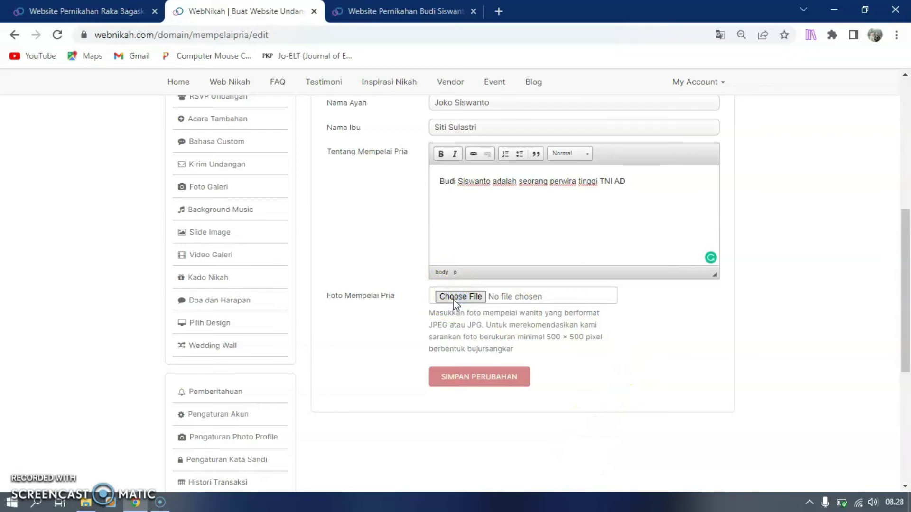
pyautogui.click(453, 298)
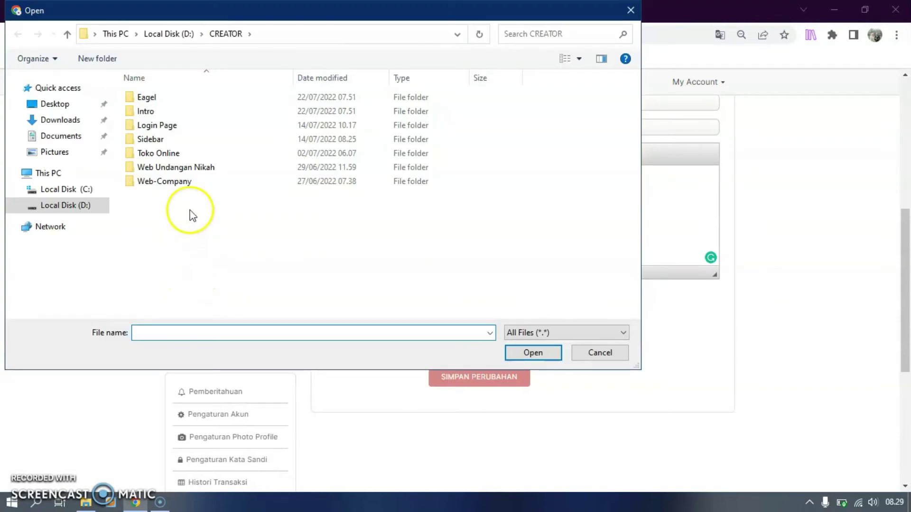
pyautogui.doubleClick(213, 173)
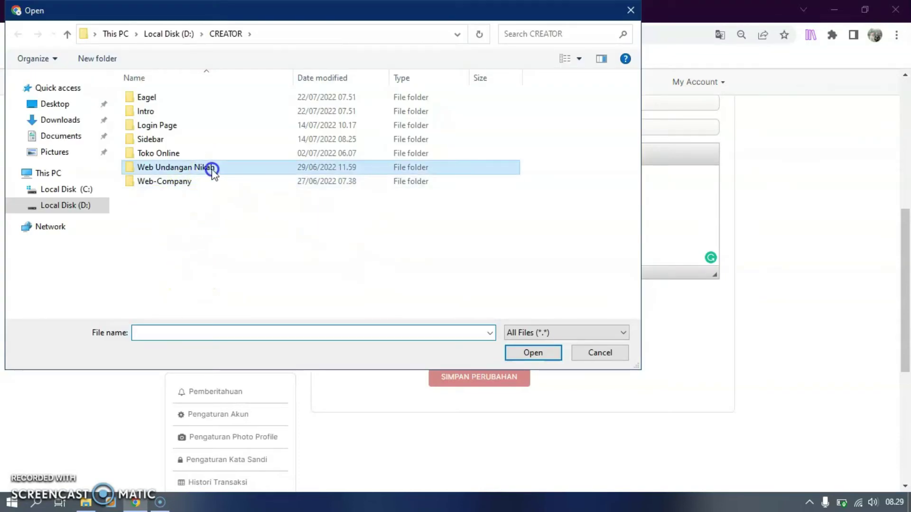
pyautogui.click(579, 59)
pyautogui.click(632, 39)
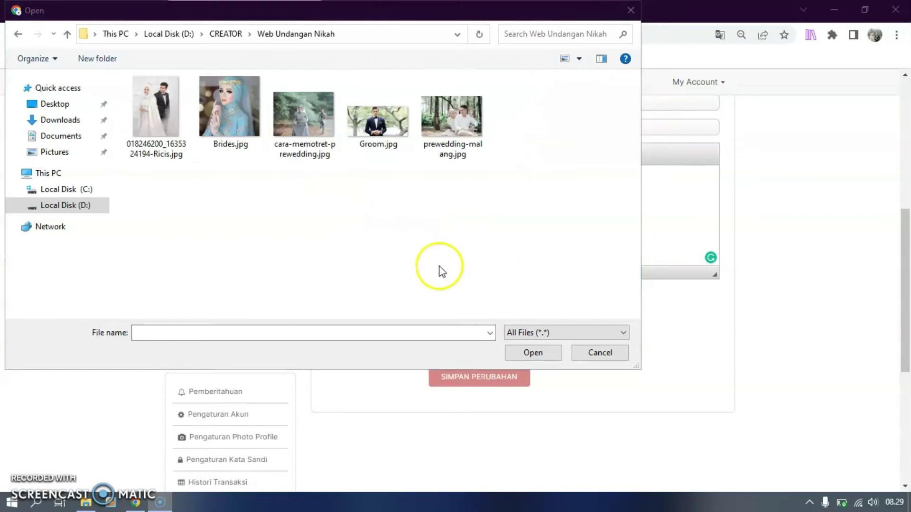
pyautogui.click(377, 119)
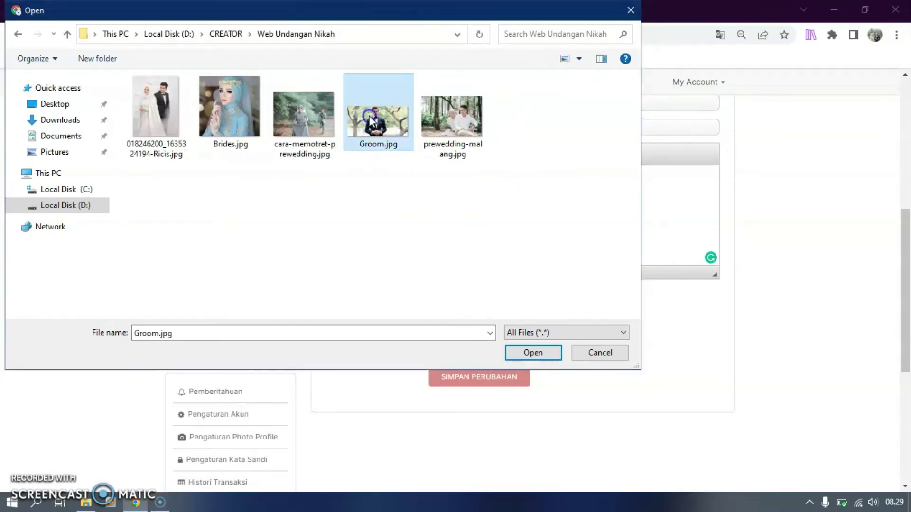
pyautogui.click(530, 354)
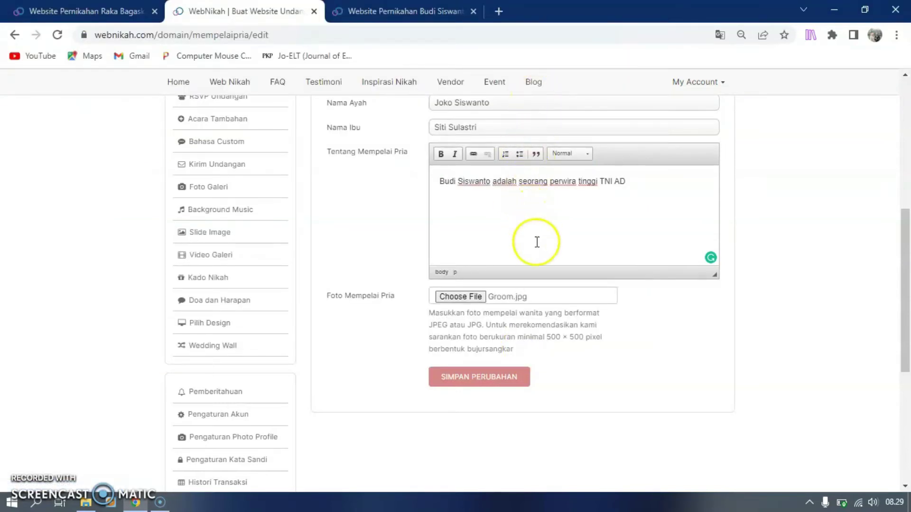
pyautogui.scroll(3, 555, 361)
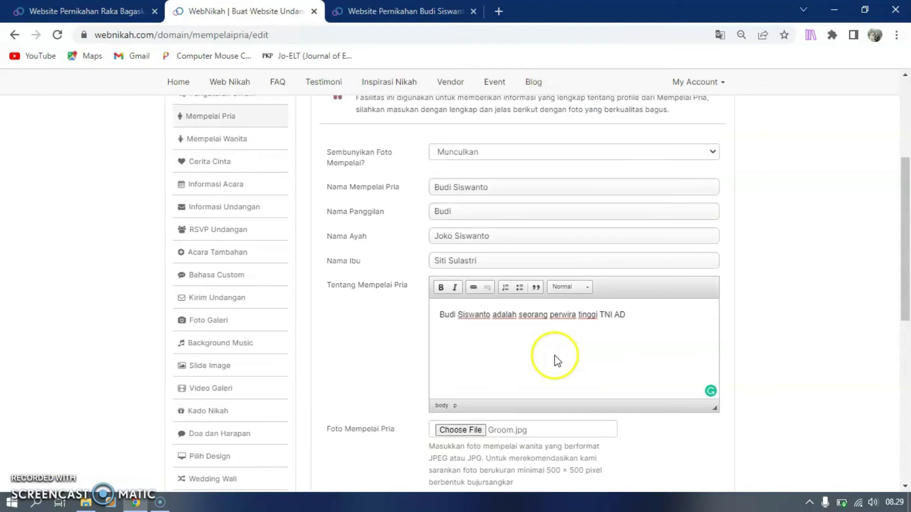
pyautogui.scroll(-3, 555, 356)
pyautogui.click(481, 380)
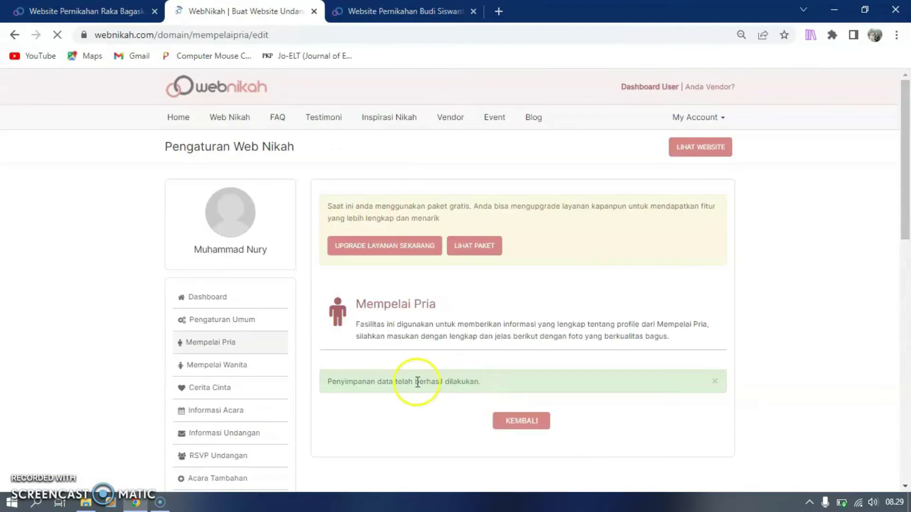
# Open the Mempelai Wanita page and bring up the bride's profile edit form
pyautogui.click(230, 366)
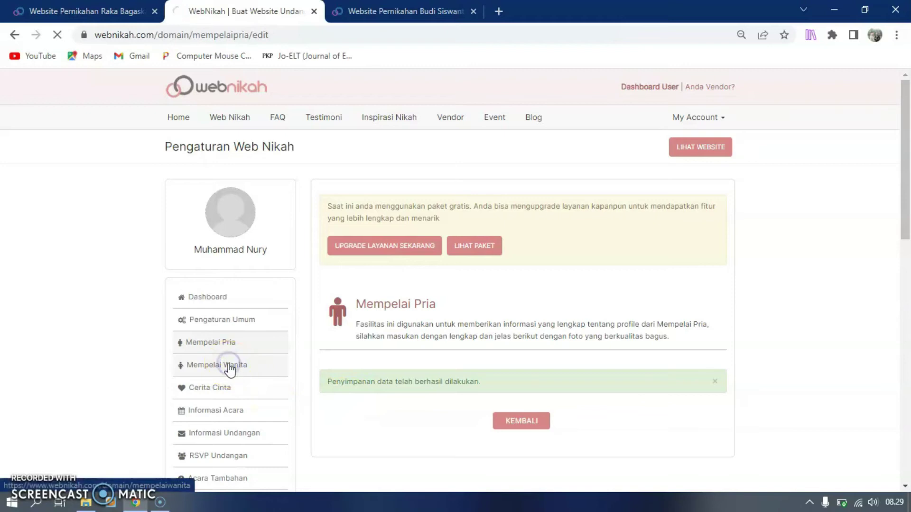
pyautogui.scroll(-3, 427, 398)
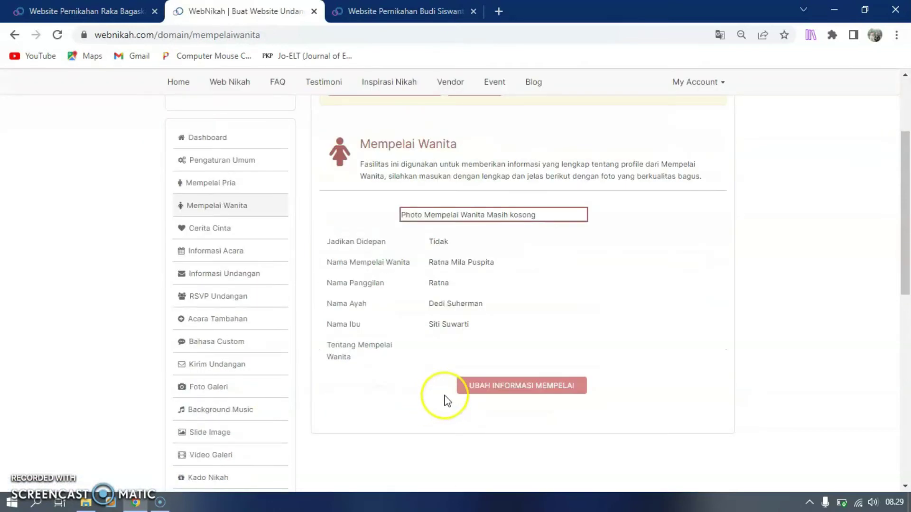
pyautogui.scroll(-3, 446, 398)
pyautogui.click(521, 253)
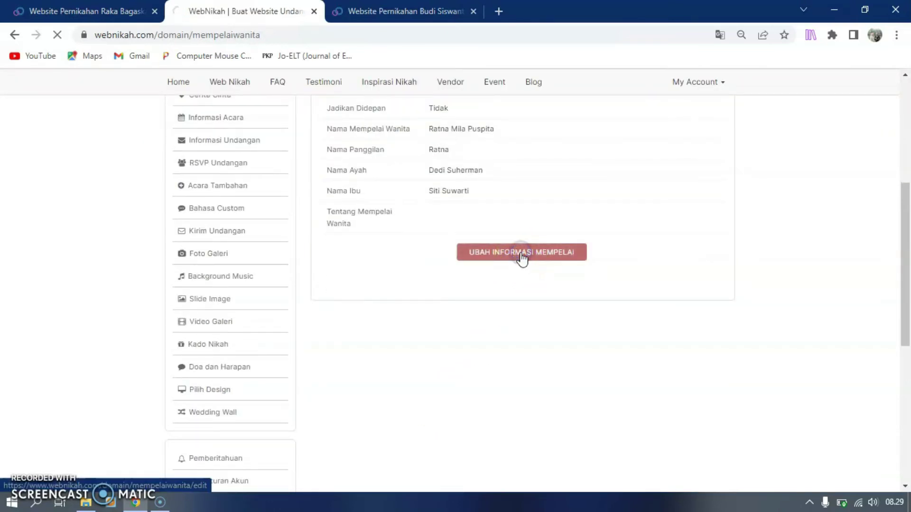
pyautogui.scroll(-3, 520, 261)
pyautogui.click(492, 305)
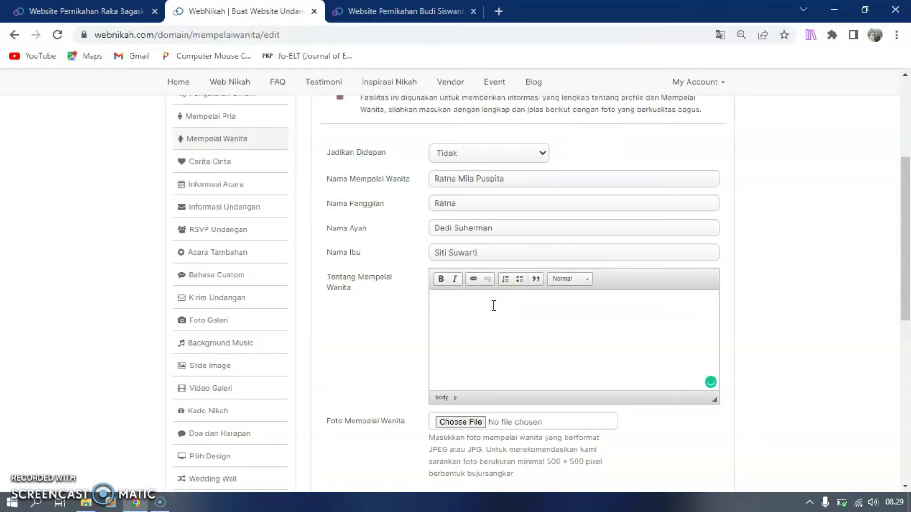
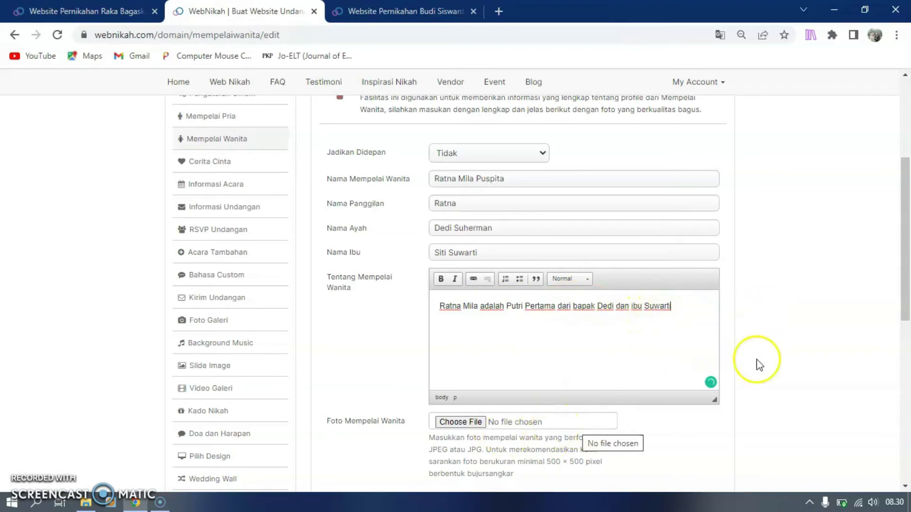
pyautogui.moveTo(901, 267); pyautogui.dragTo(905, 303)
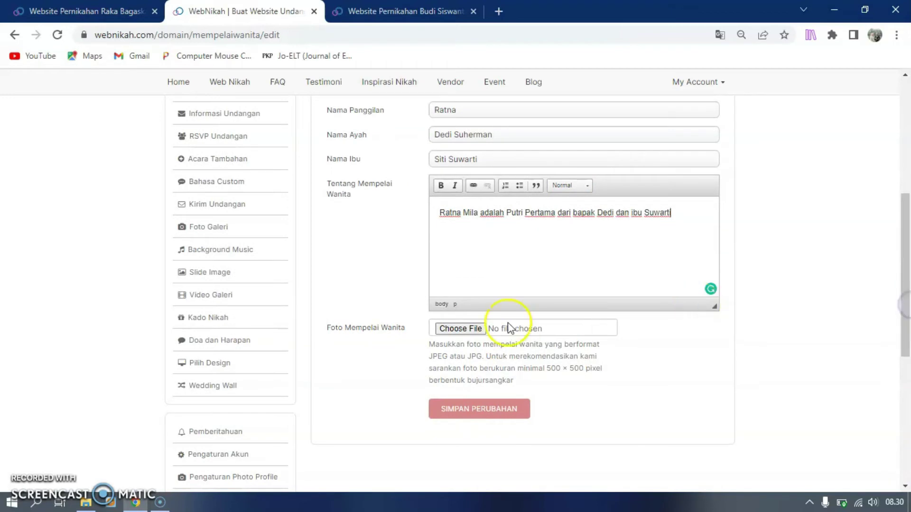
# Attach Brides.jpg as the bride's photo, save her profile, and return to the wedding site tab
pyautogui.click(456, 327)
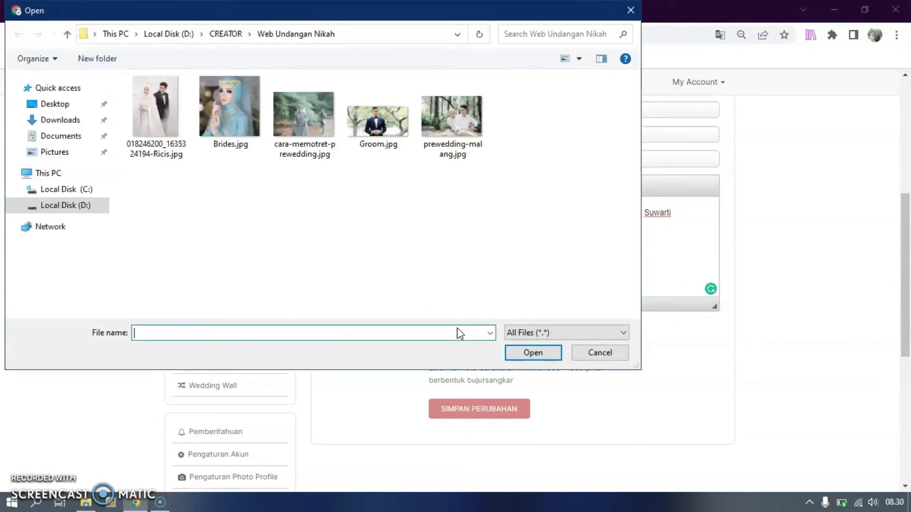
pyautogui.click(218, 101)
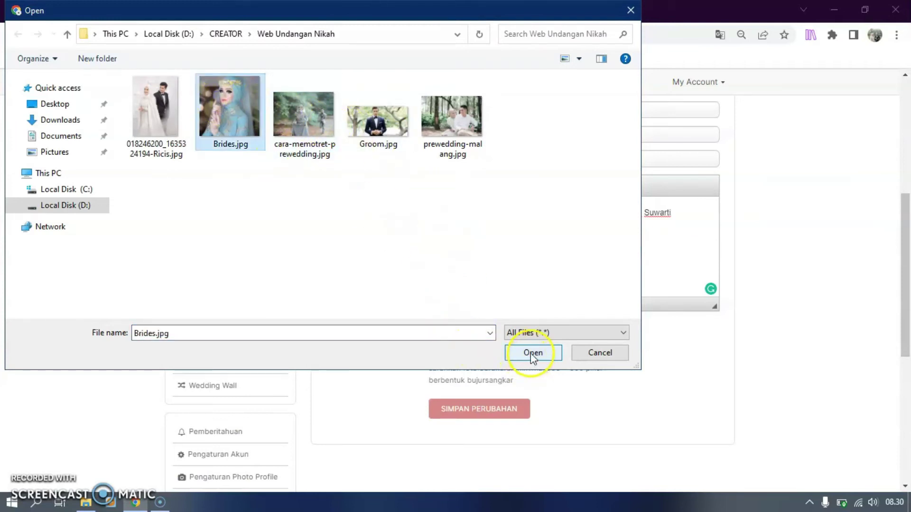
pyautogui.click(532, 355)
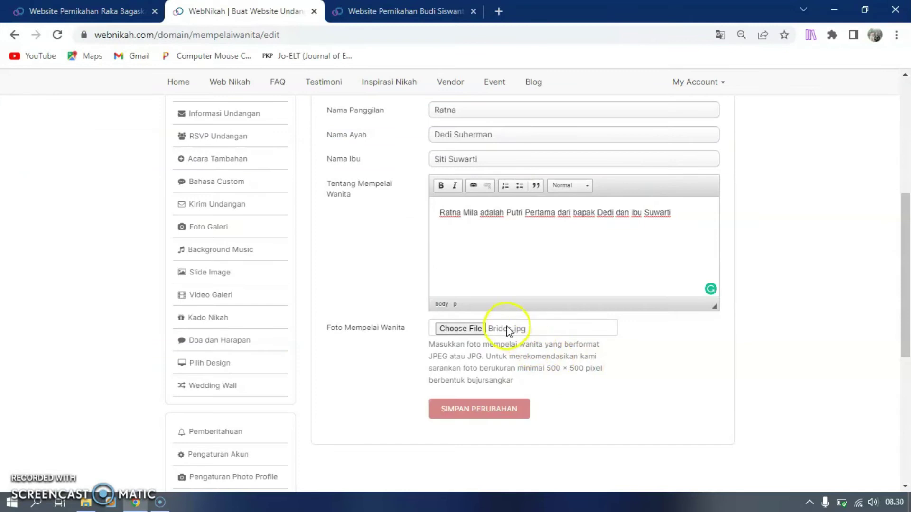
pyautogui.click(491, 408)
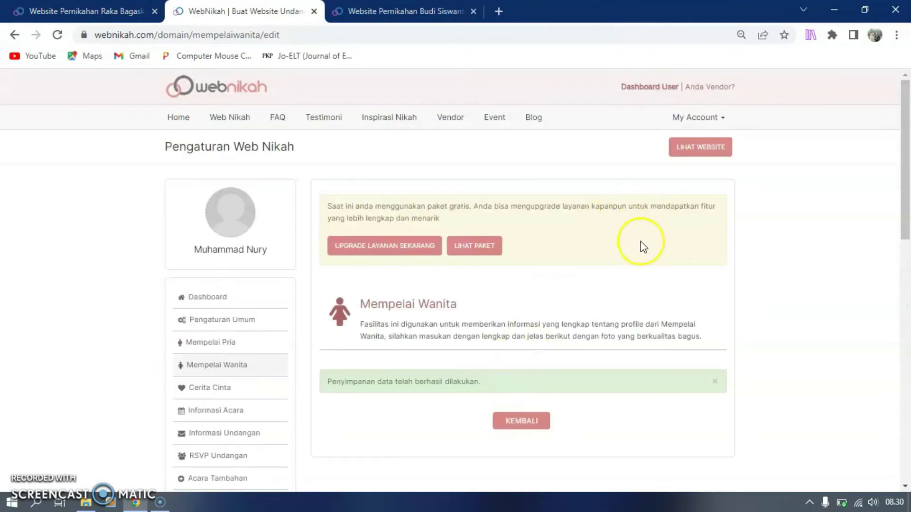
pyautogui.click(403, 11)
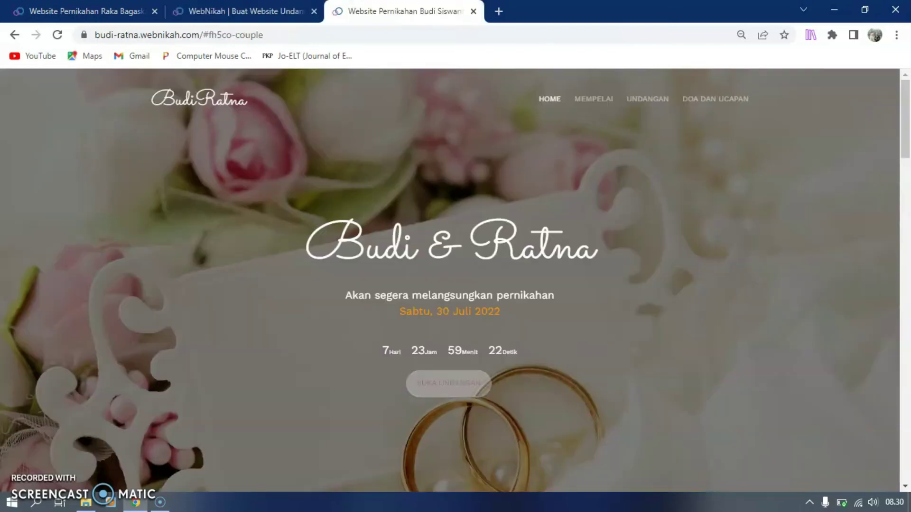
# Reload the Budi & Ratna site and check both couple photos, then return to the dashboard
pyautogui.click(212, 38)
pyautogui.press('Return')
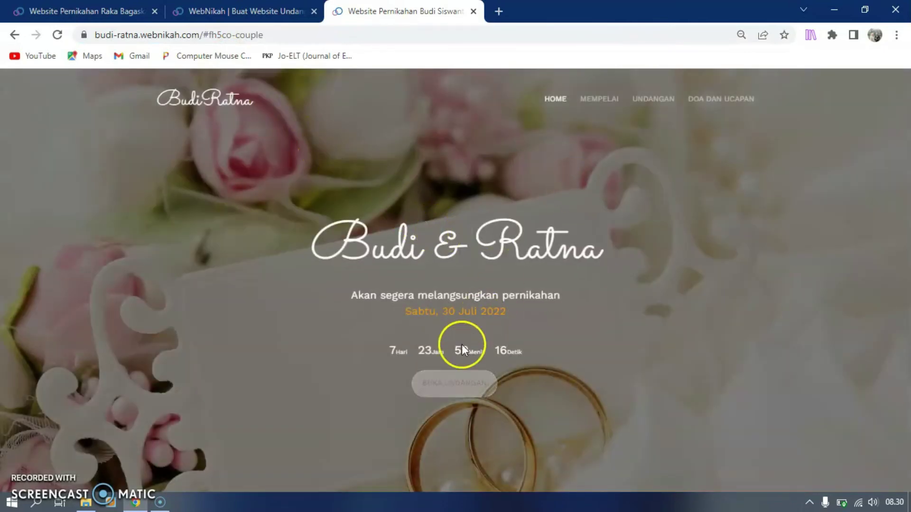
pyautogui.click(442, 385)
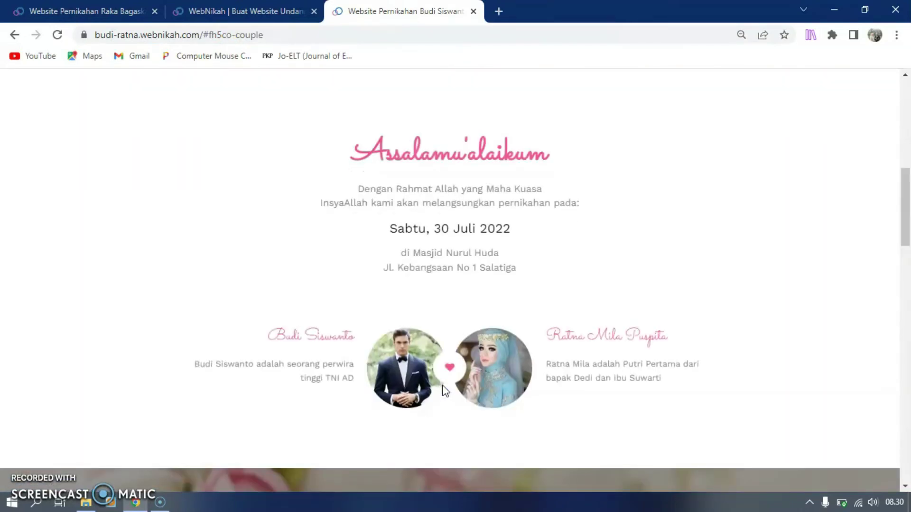
pyautogui.scroll(-2, 687, 303)
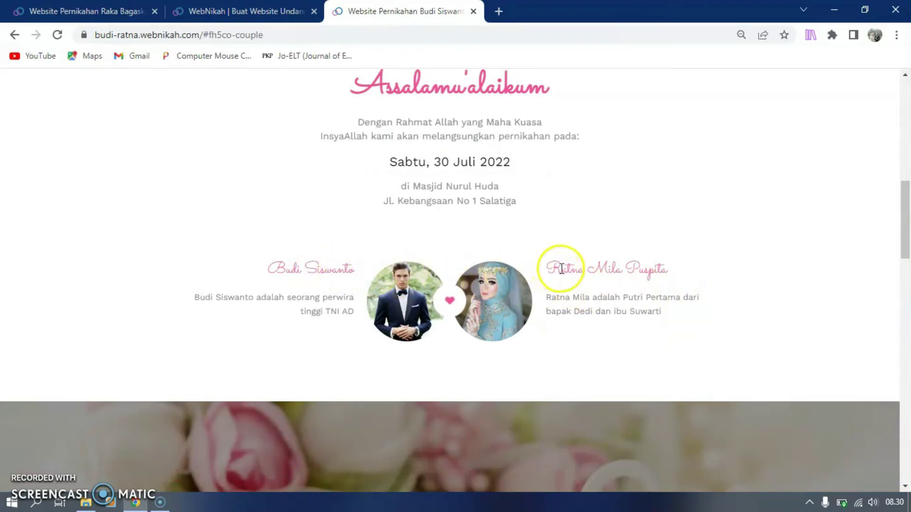
pyautogui.scroll(-6, 662, 268)
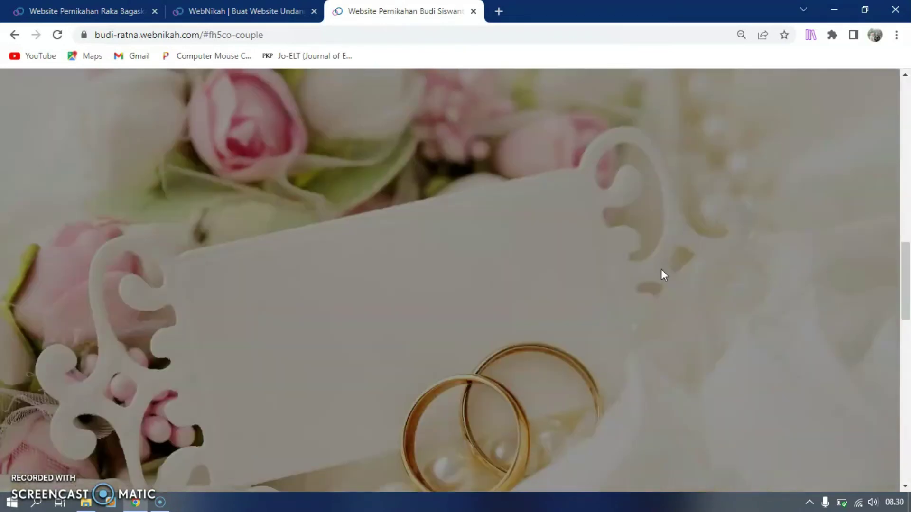
pyautogui.scroll(-5, 661, 274)
pyautogui.scroll(3, 656, 275)
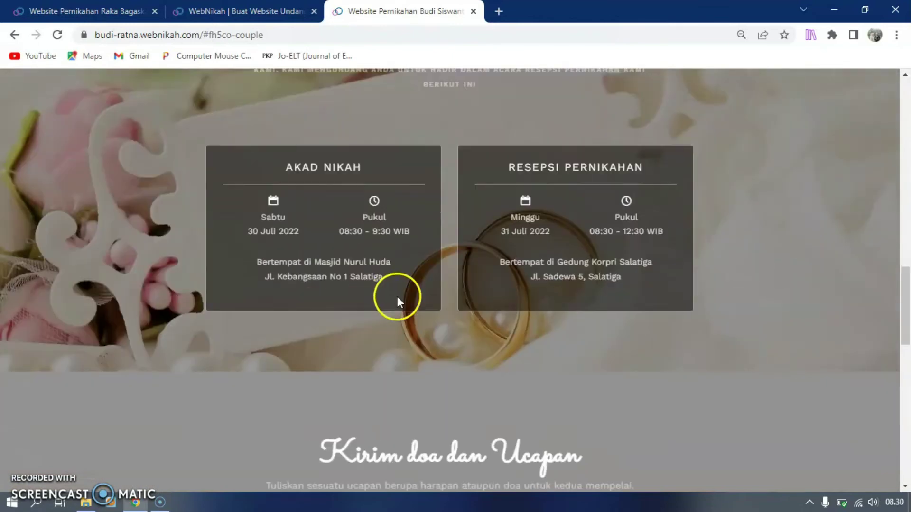
pyautogui.scroll(-10, 397, 297)
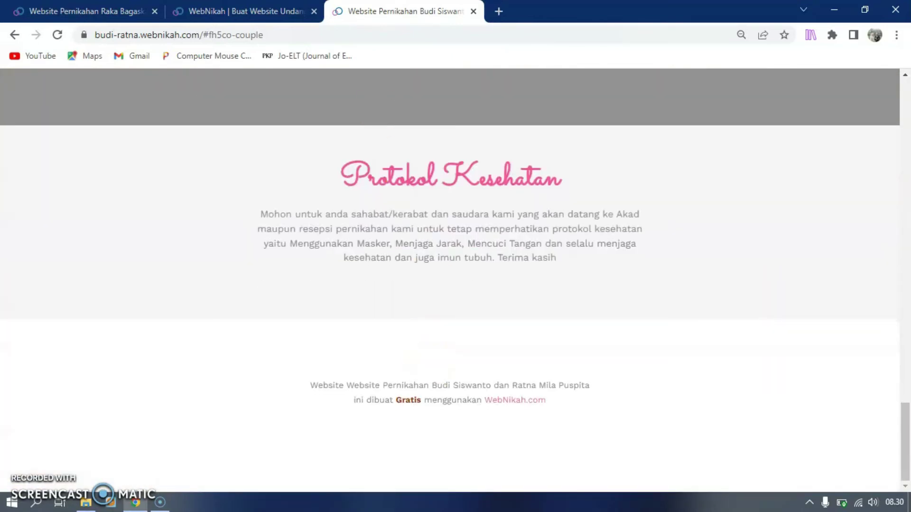
pyautogui.click(216, 11)
pyautogui.scroll(-3, 266, 360)
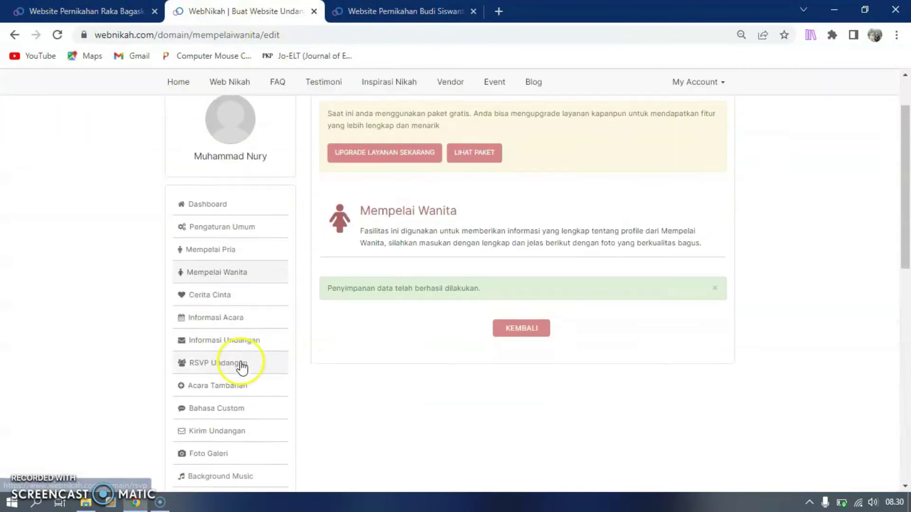
# Open the Photo Galeri upload form and enter the first photo's title
pyautogui.click(219, 389)
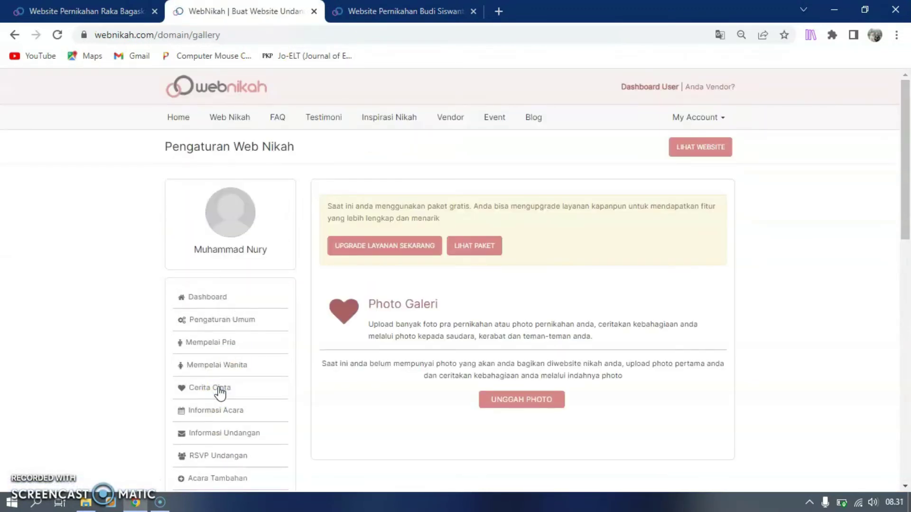
pyautogui.scroll(-3, 220, 393)
pyautogui.click(527, 240)
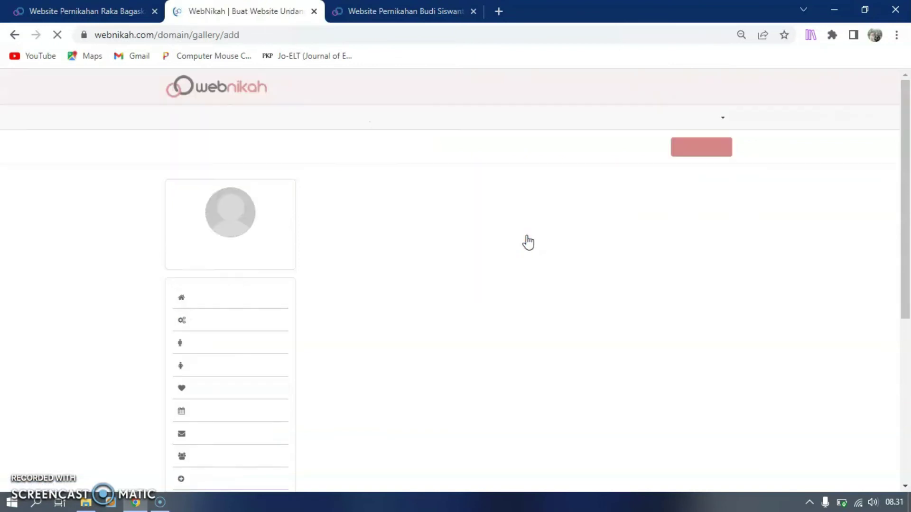
pyautogui.scroll(-2, 517, 277)
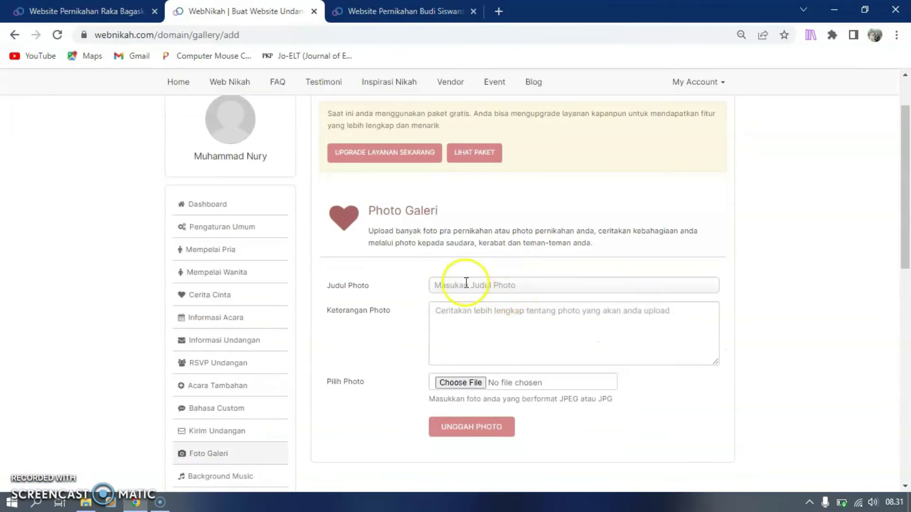
pyautogui.click(466, 284)
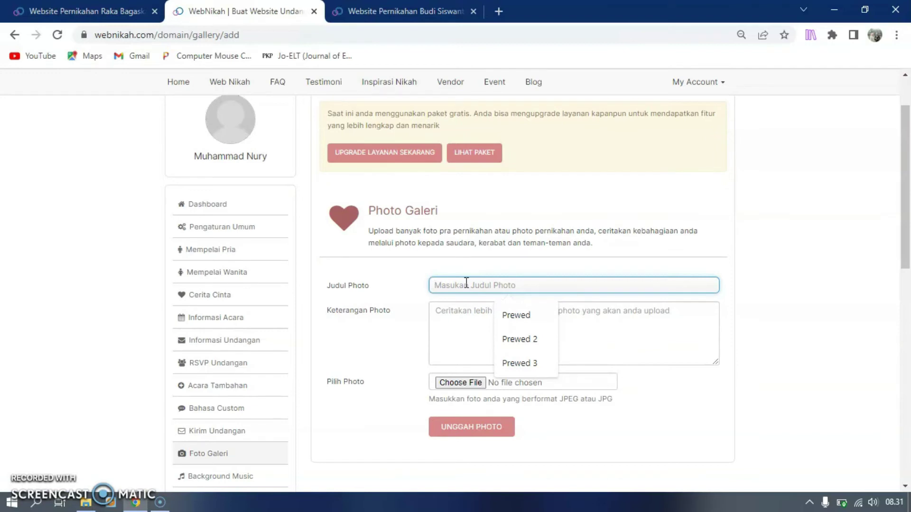
pyautogui.write('Prewed 2')
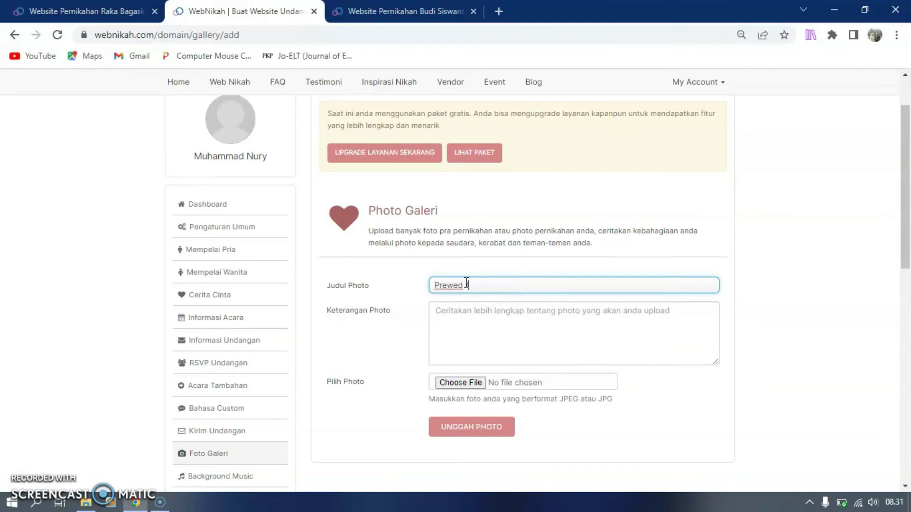
# Choose the couple-in-white photo, add the description 'Prewed 1', and upload it
pyautogui.click(462, 313)
pyautogui.click(464, 382)
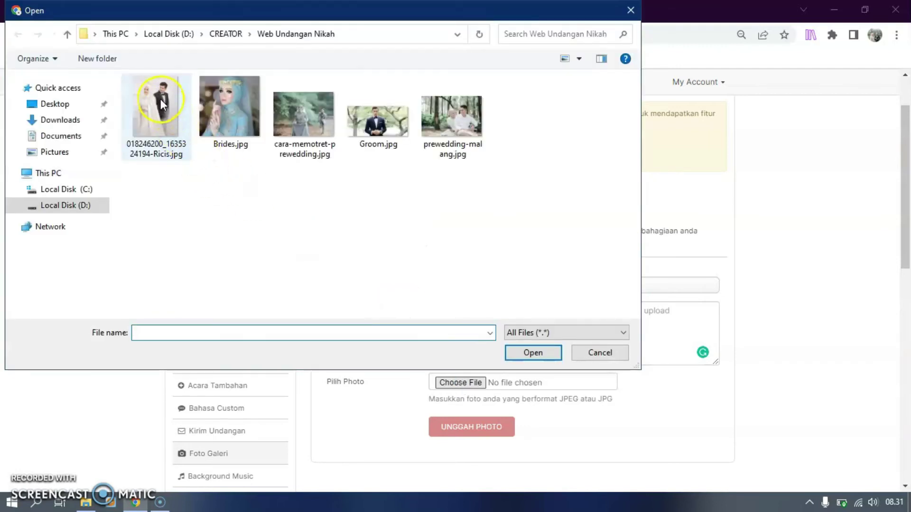
pyautogui.click(161, 99)
pyautogui.click(553, 352)
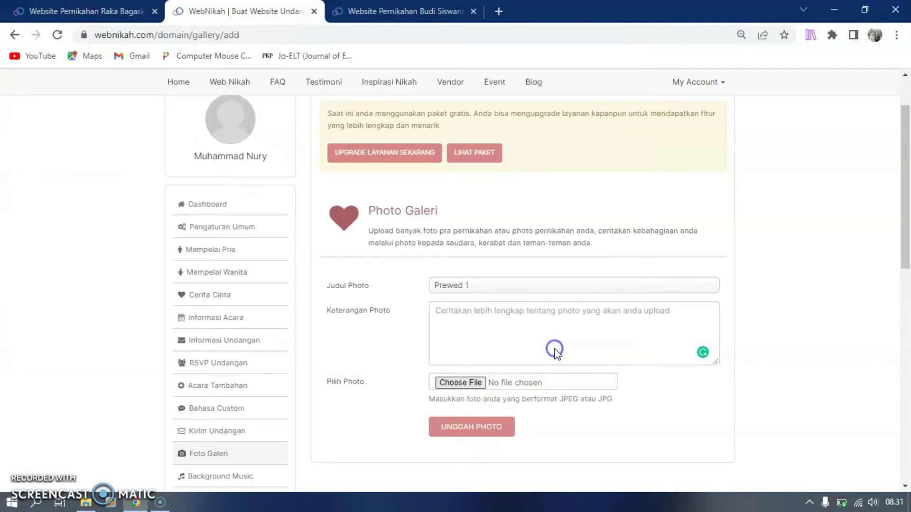
pyautogui.click(480, 431)
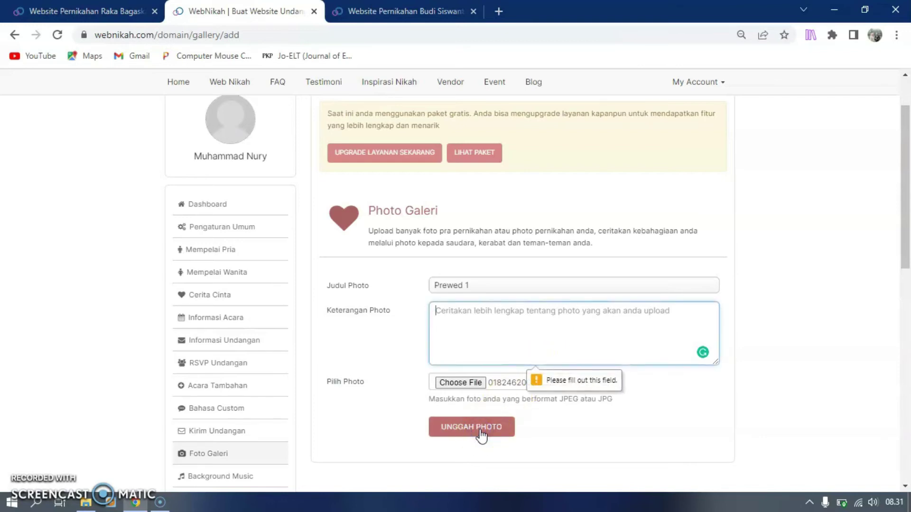
pyautogui.click(496, 312)
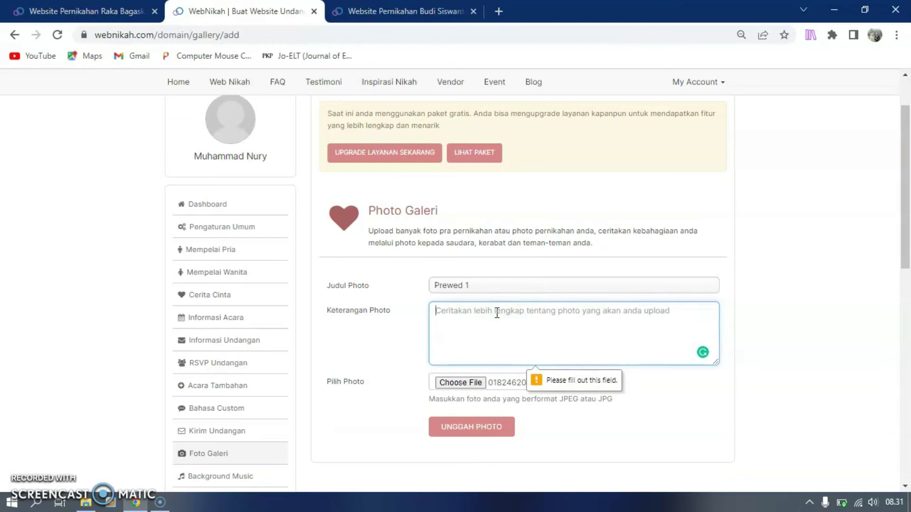
pyautogui.write('Prewed 1')
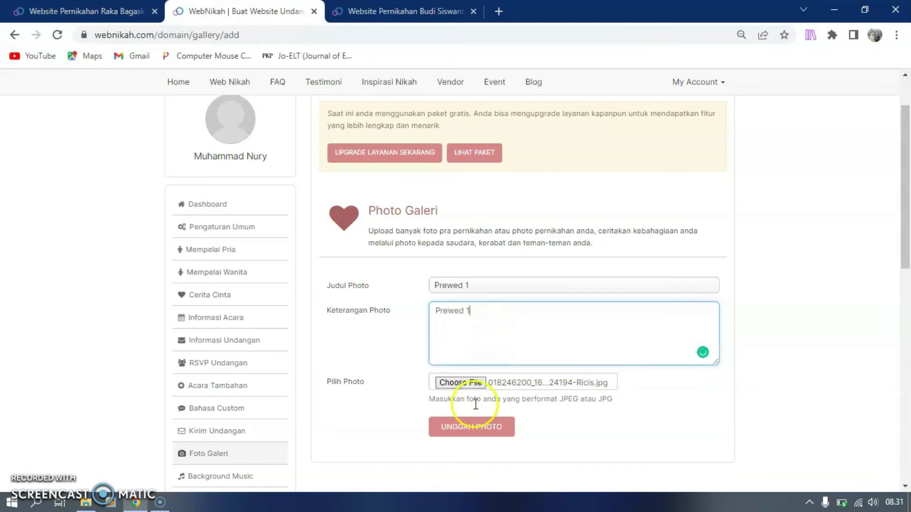
pyautogui.click(471, 431)
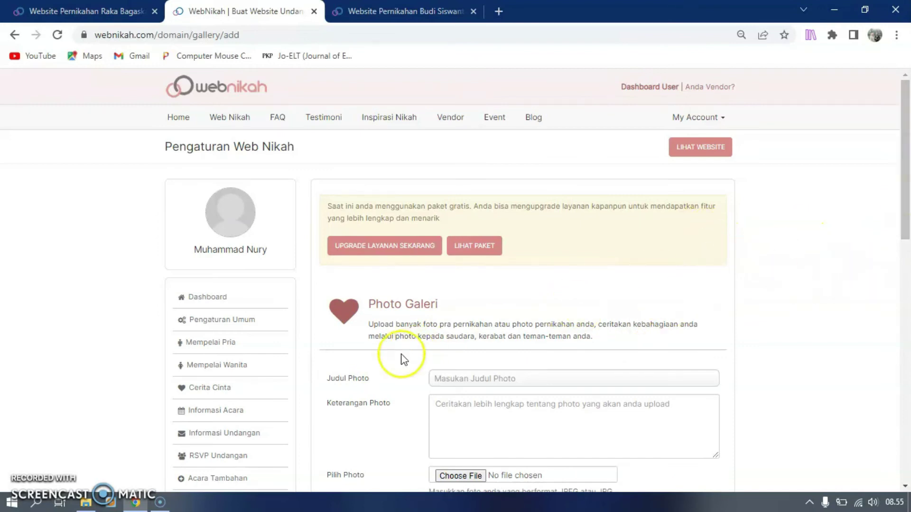
# Upload cara-memotret-prewedding.jpg to the gallery titled and described 'Prewed 2'
pyautogui.scroll(-3, 498, 384)
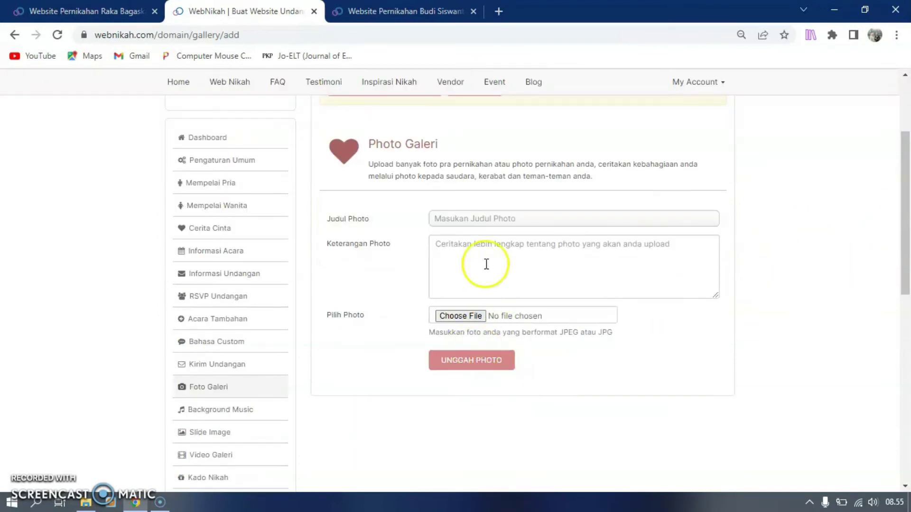
pyautogui.click(482, 218)
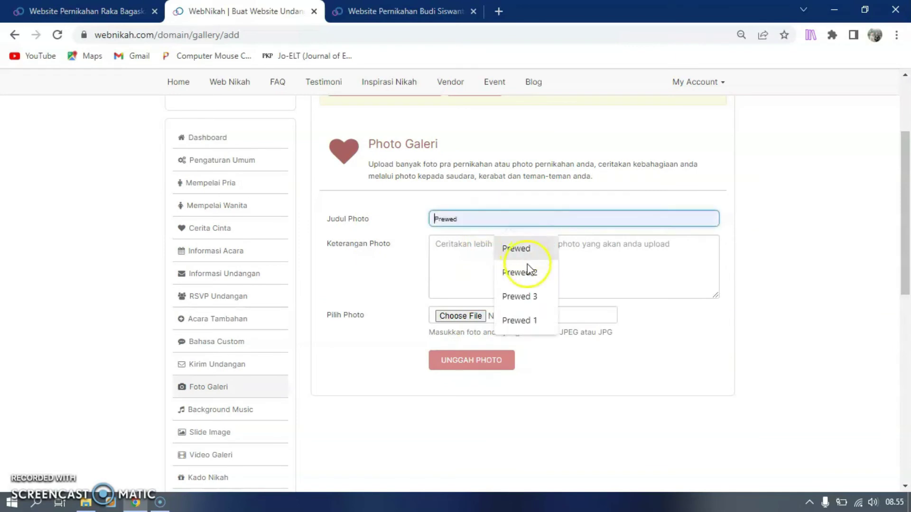
pyautogui.click(528, 271)
pyautogui.click(512, 245)
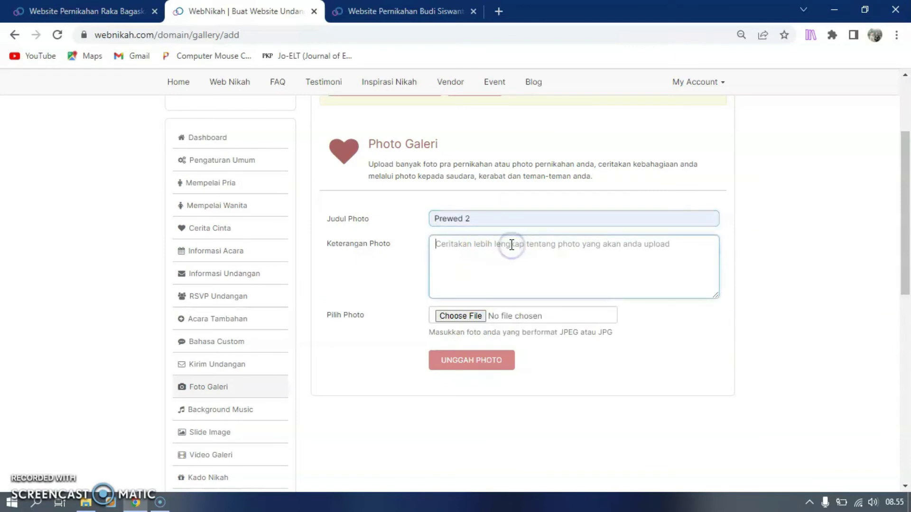
pyautogui.write('Prewed 2')
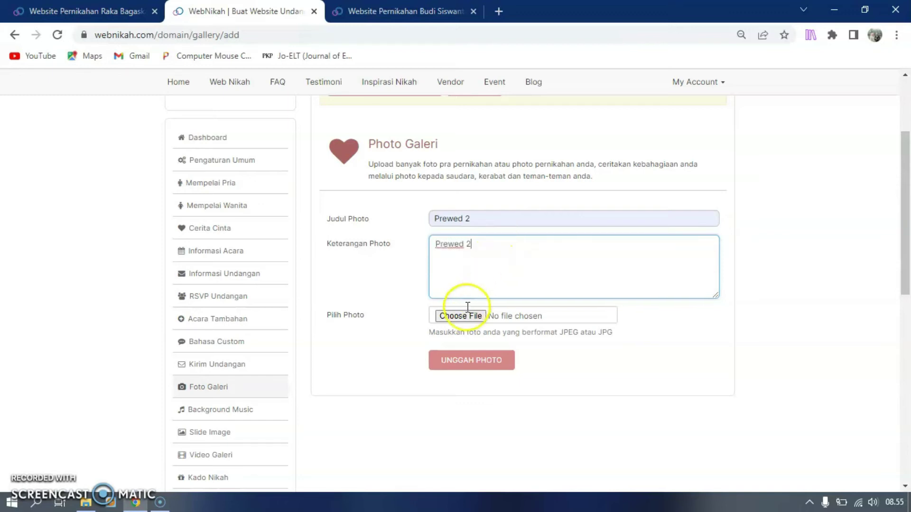
pyautogui.click(461, 317)
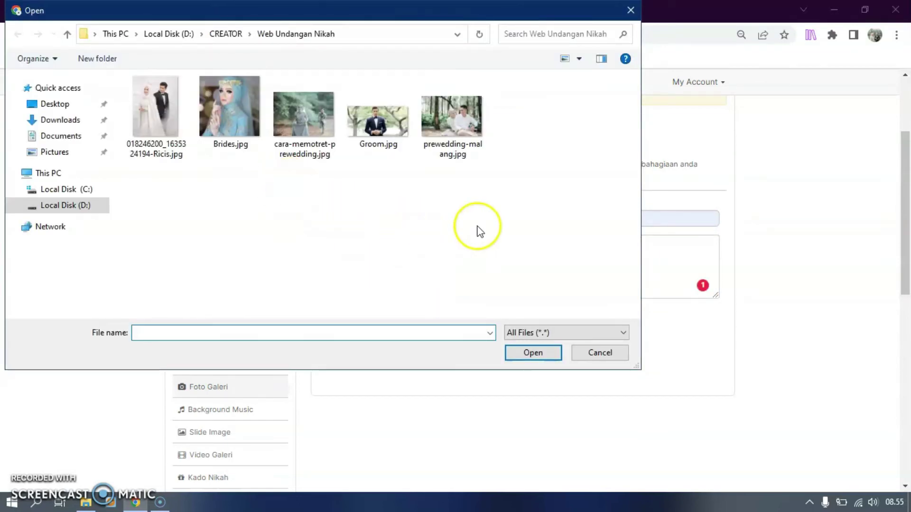
pyautogui.click(305, 105)
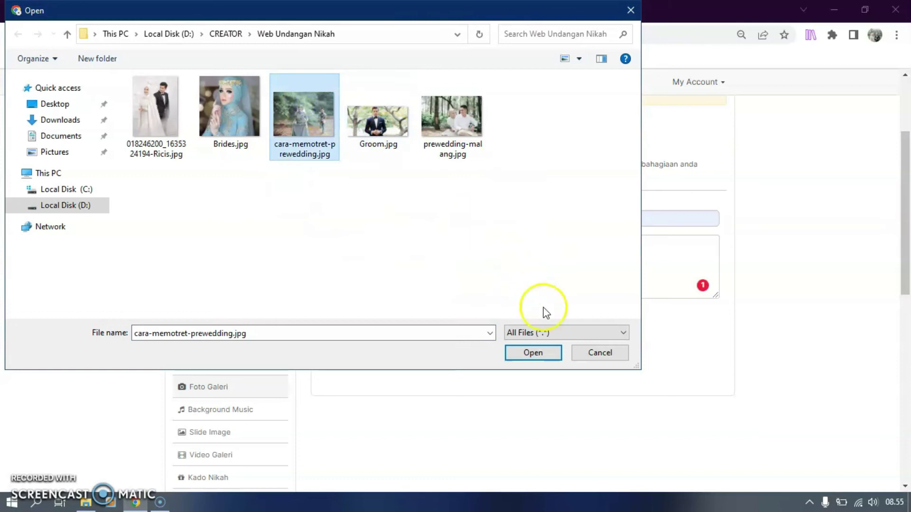
pyautogui.click(555, 357)
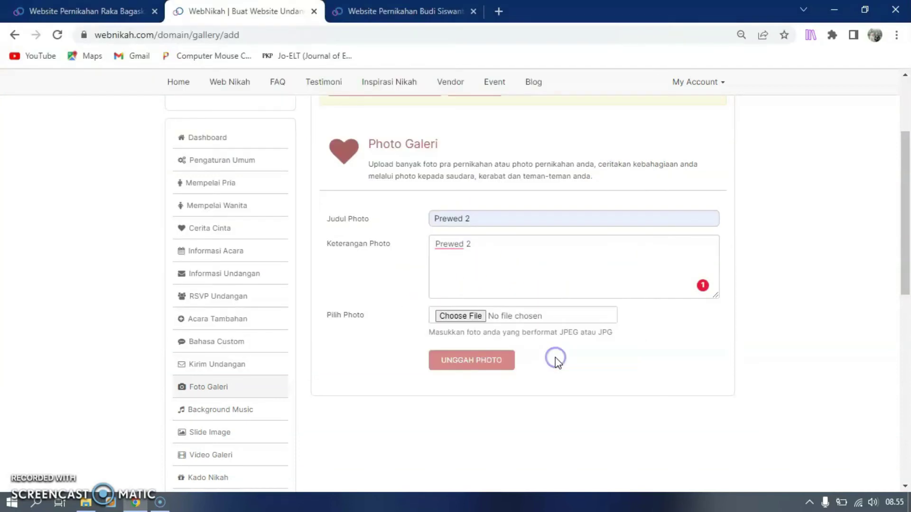
pyautogui.click(471, 366)
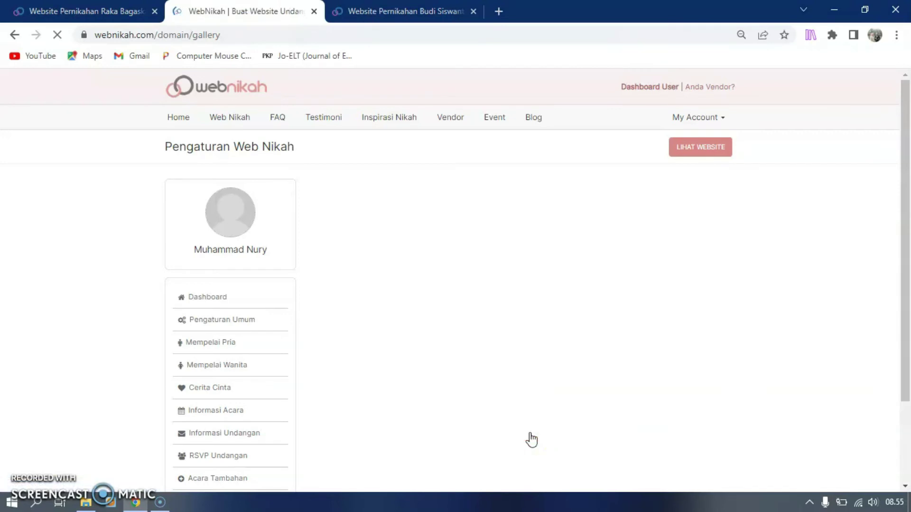
# Upload a third gallery photo titled 'Prewed 3' and open the public wedding site
pyautogui.scroll(-2, 551, 360)
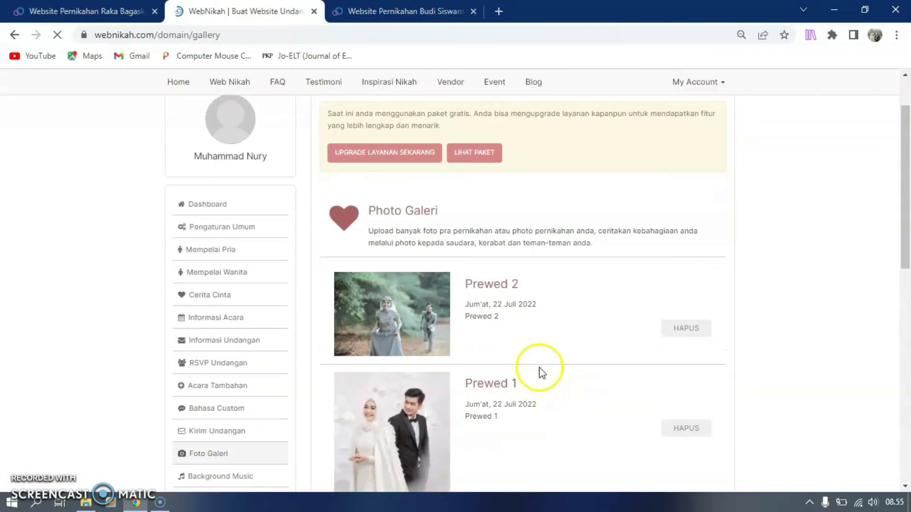
pyautogui.scroll(-6, 540, 370)
pyautogui.click(517, 266)
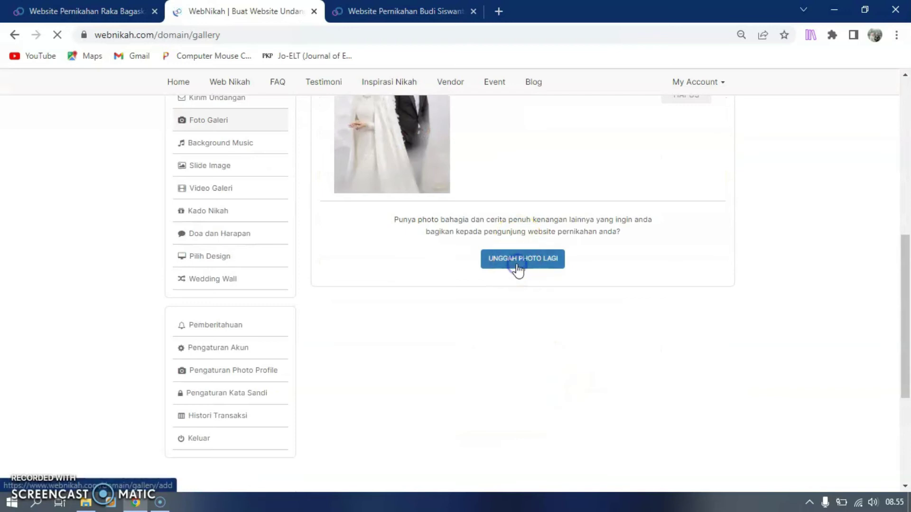
pyautogui.click(478, 378)
pyautogui.click(467, 396)
pyautogui.click(440, 403)
pyautogui.write('Prewed 3')
pyautogui.click(467, 476)
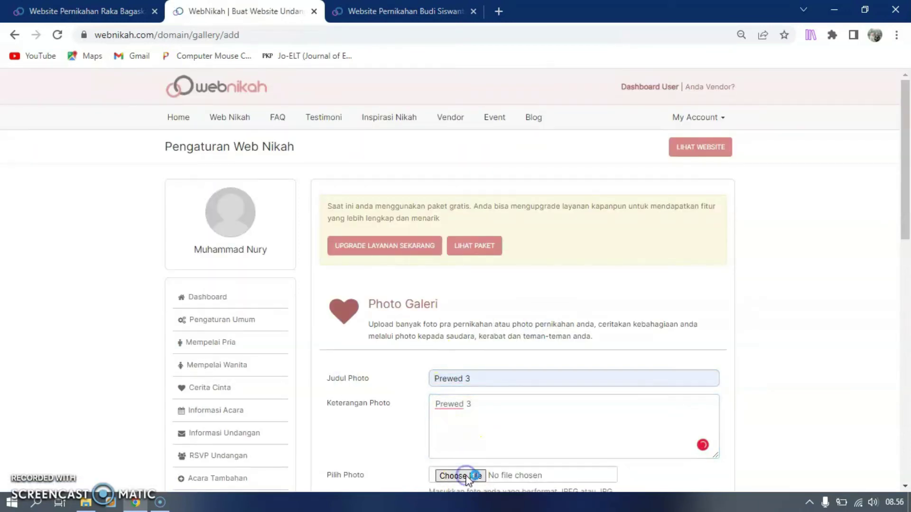
pyautogui.doubleClick(460, 95)
pyautogui.scroll(-3, 494, 332)
pyautogui.click(495, 368)
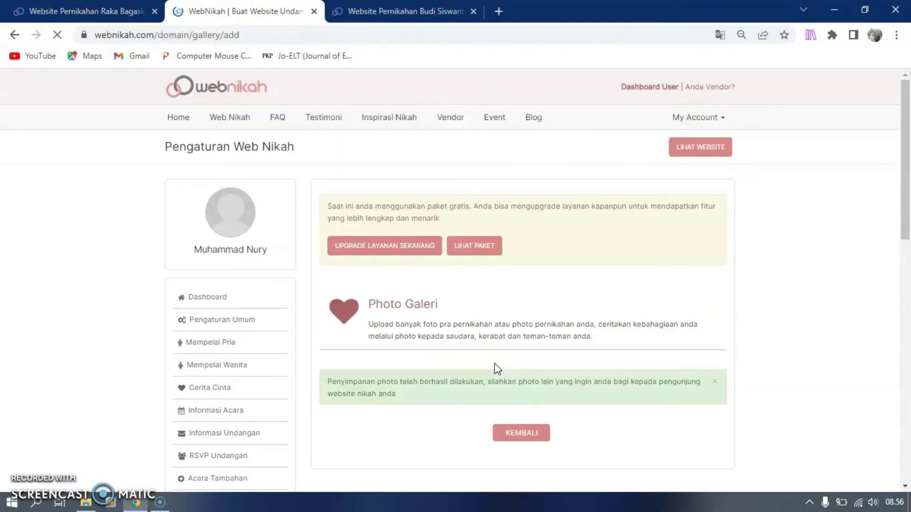
pyautogui.click(356, 396)
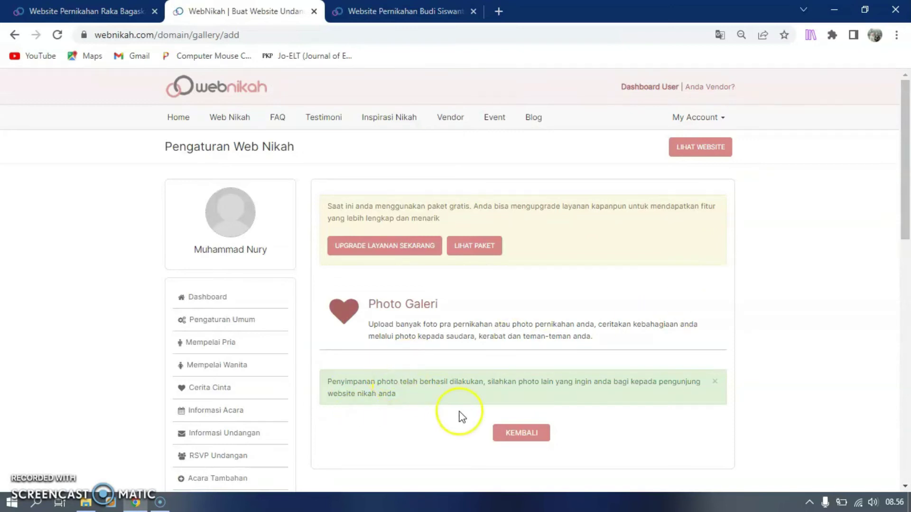
pyautogui.click(686, 148)
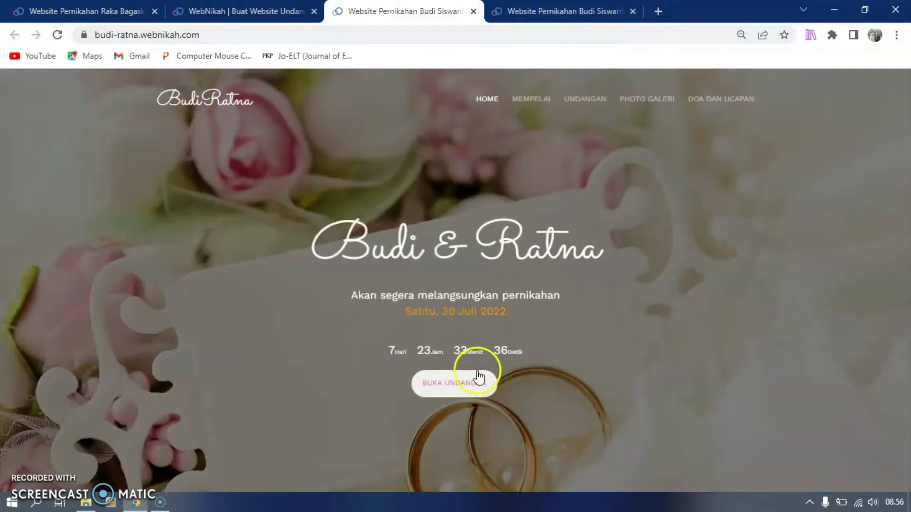
# Browse the live invitation to the gallery's Prewed 1–3 photos, then return to the dashboard tab
pyautogui.click(462, 385)
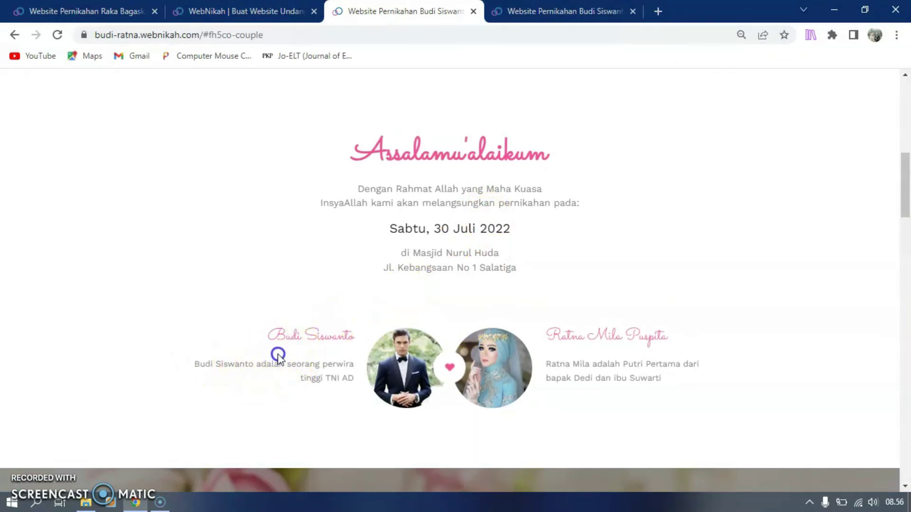
pyautogui.moveTo(545, 362); pyautogui.dragTo(636, 370)
pyautogui.click(654, 382)
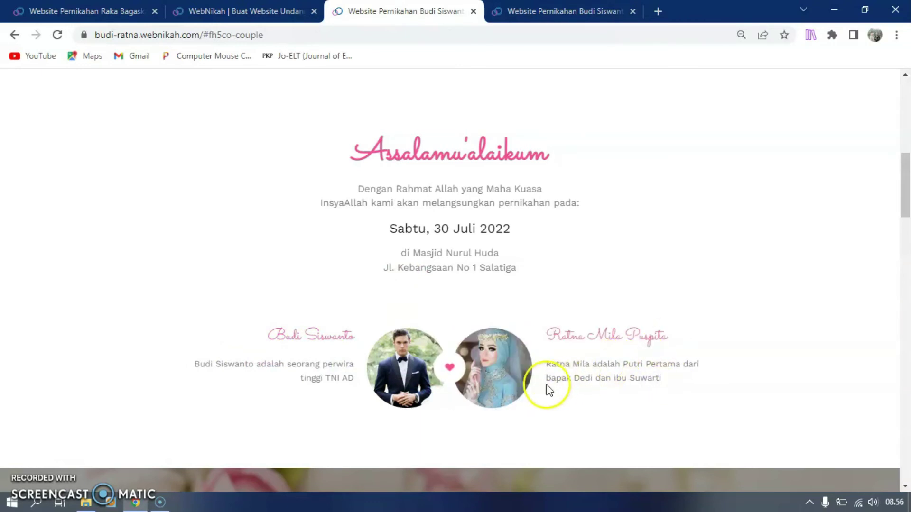
pyautogui.scroll(-5, 546, 385)
pyautogui.scroll(-3, 545, 386)
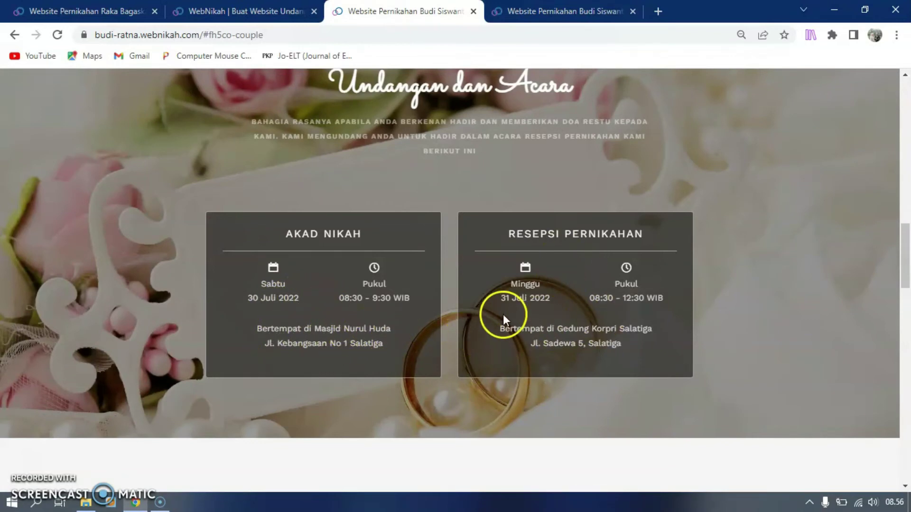
pyautogui.scroll(-9, 523, 334)
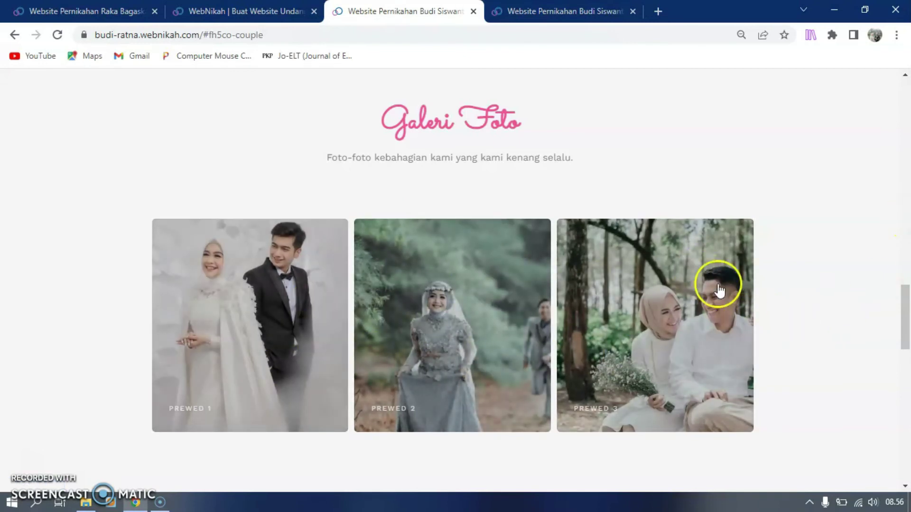
pyautogui.scroll(-4, 525, 370)
pyautogui.scroll(-4, 525, 358)
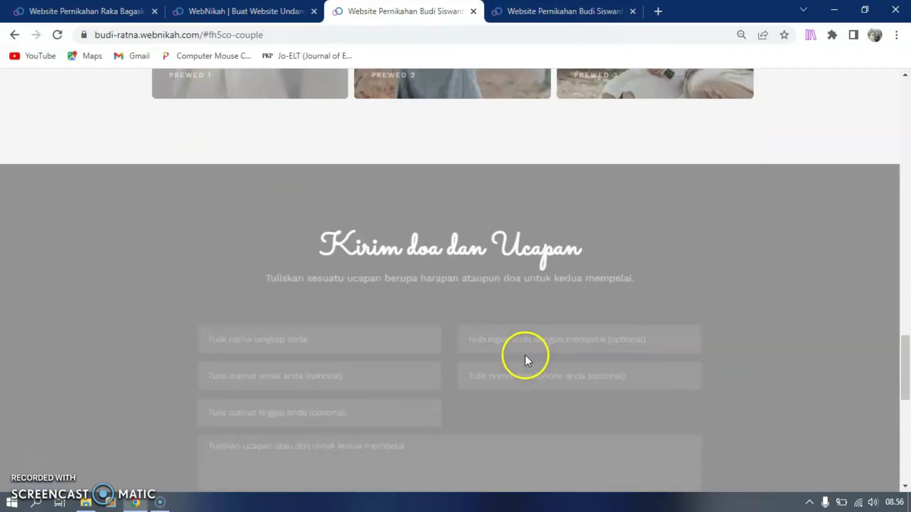
pyautogui.scroll(-9, 529, 338)
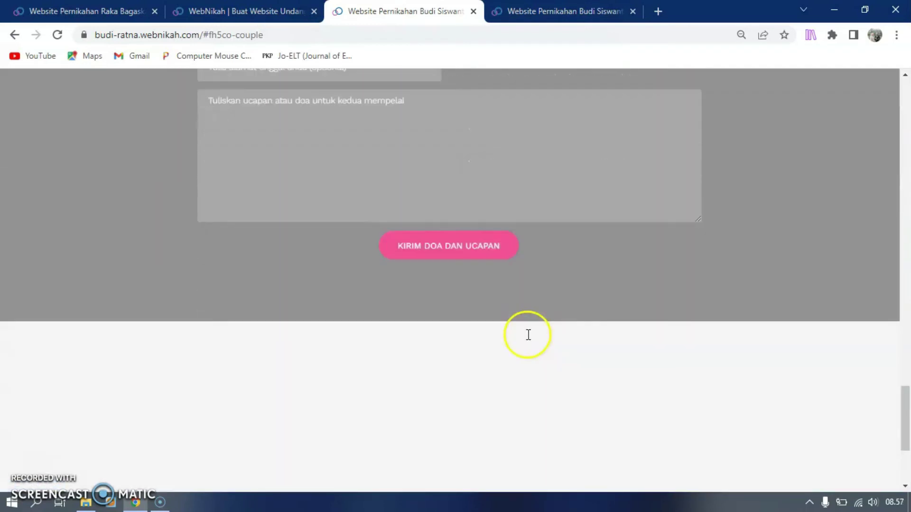
pyautogui.scroll(20, 530, 337)
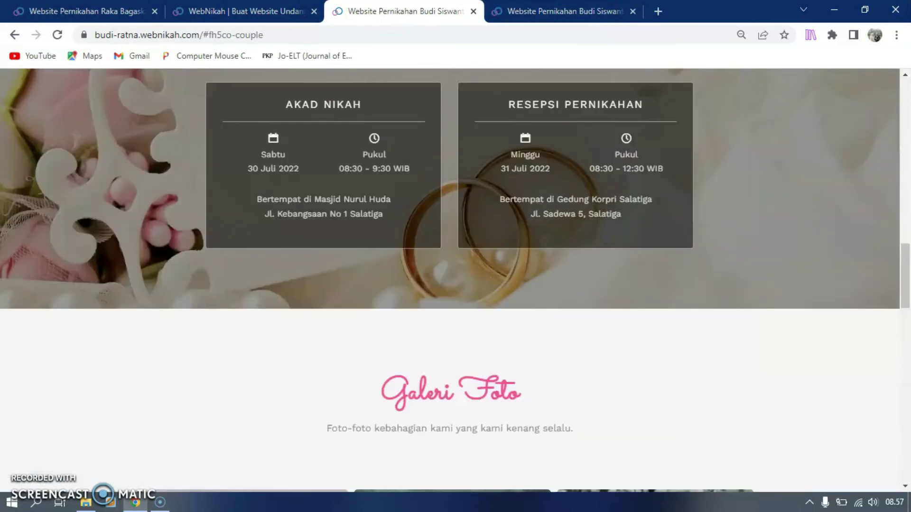
pyautogui.hotkey('ctrl', 'shift', 'Tab')
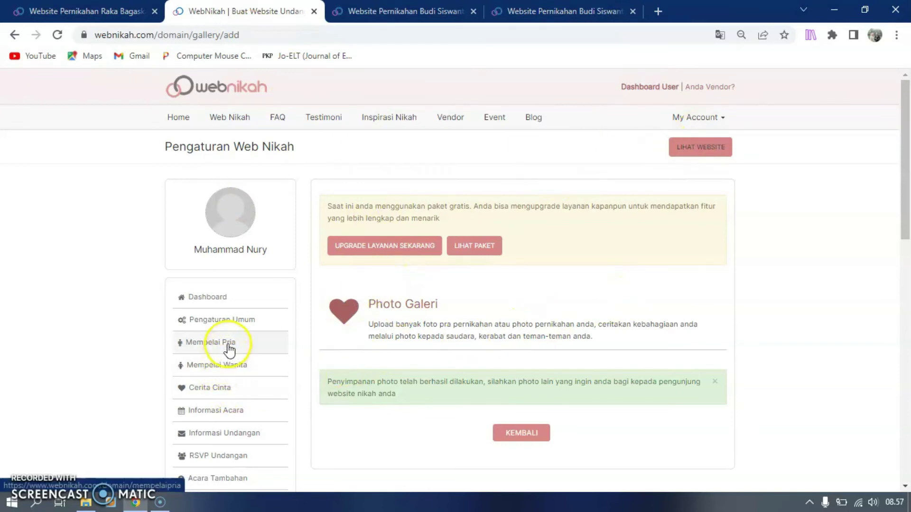
# Start a new Cerita Cinta story dated 1 July 2022
pyautogui.click(234, 369)
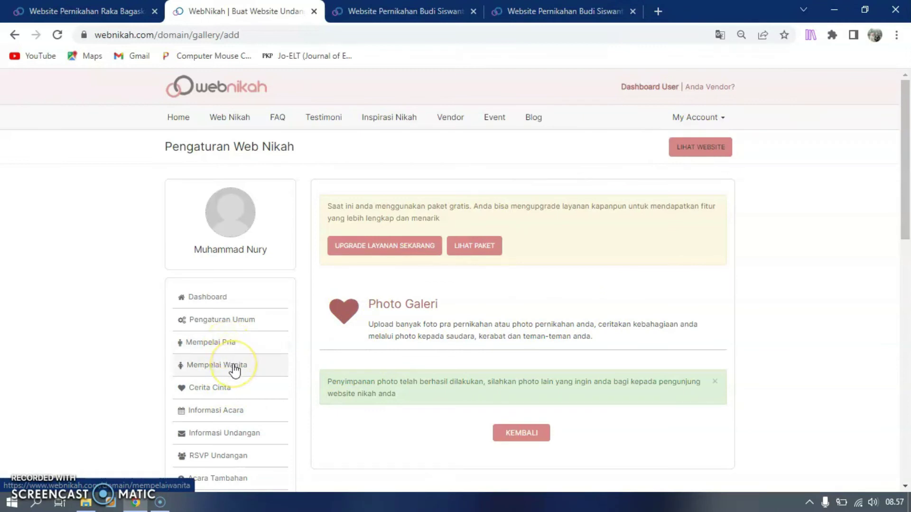
pyautogui.click(218, 393)
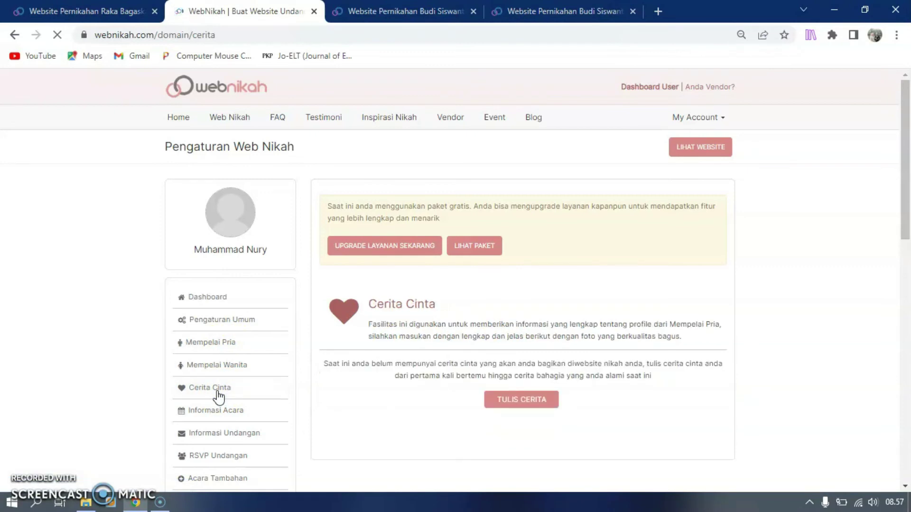
pyautogui.click(532, 402)
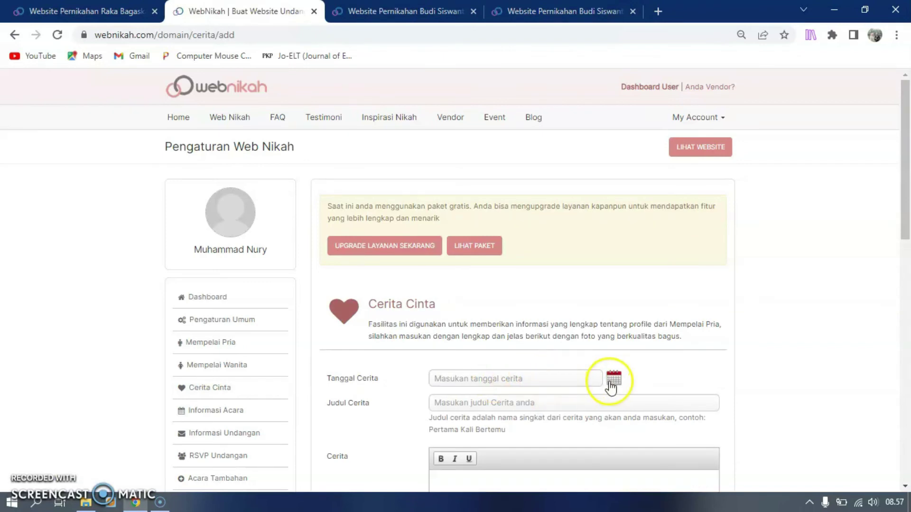
pyautogui.click(614, 378)
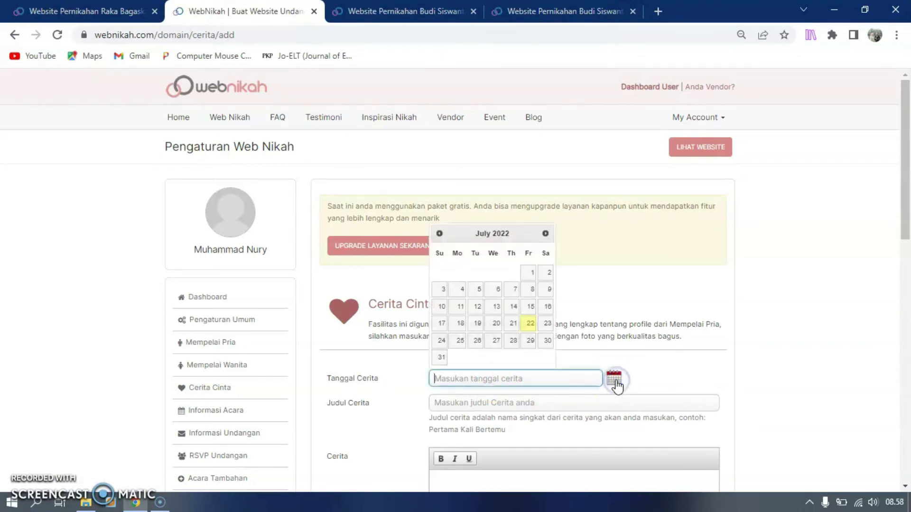
pyautogui.click(528, 274)
# Title the story 'Pertemuan Kami' and write its story text
pyautogui.click(484, 403)
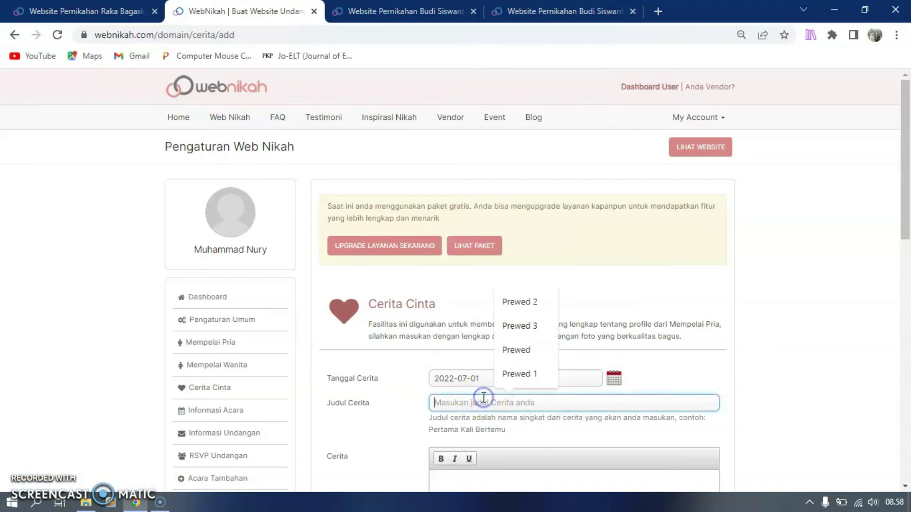
pyautogui.write('Pertemuan Kami')
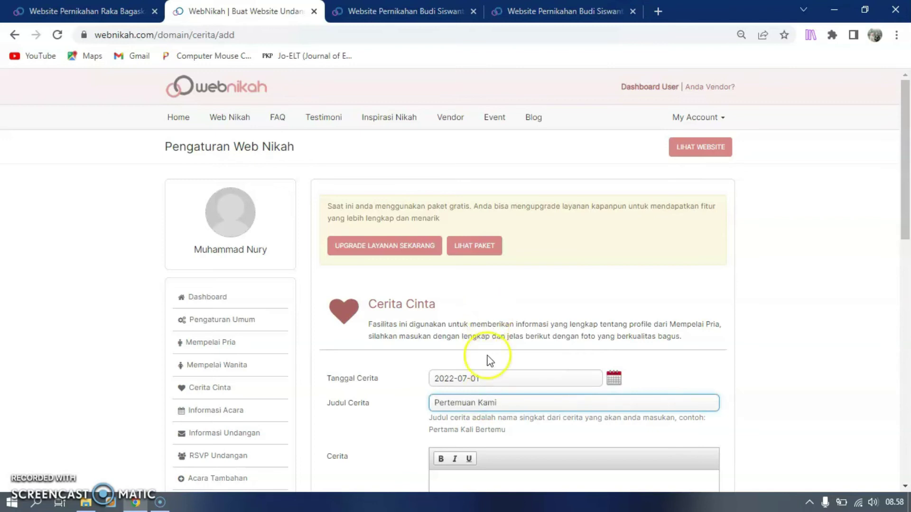
pyautogui.scroll(-2, 490, 361)
pyautogui.click(491, 398)
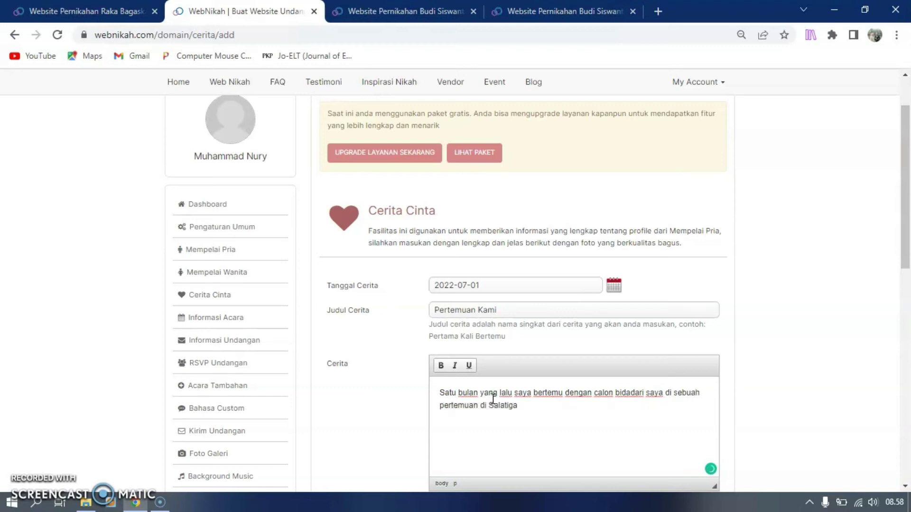
pyautogui.scroll(-3, 495, 398)
pyautogui.click(500, 396)
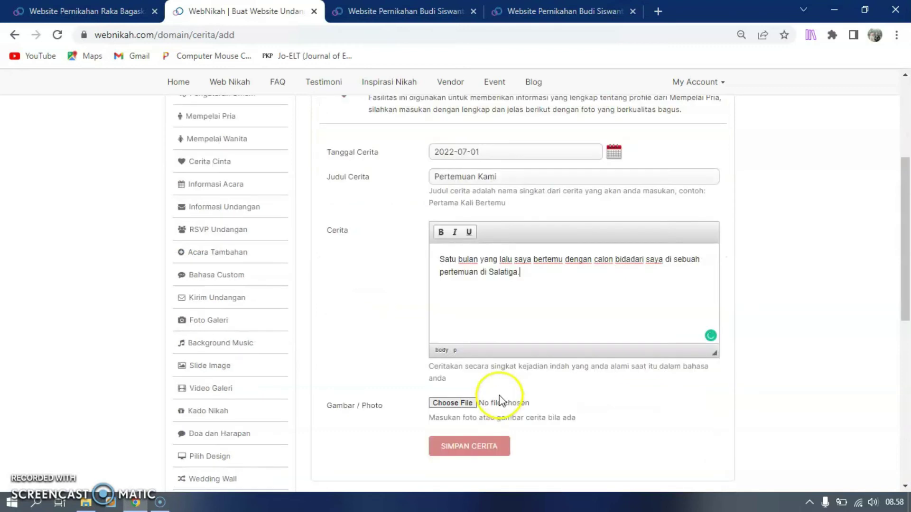
# Attach prewedding-malang.jpg as the story photo and save the love story
pyautogui.click(452, 404)
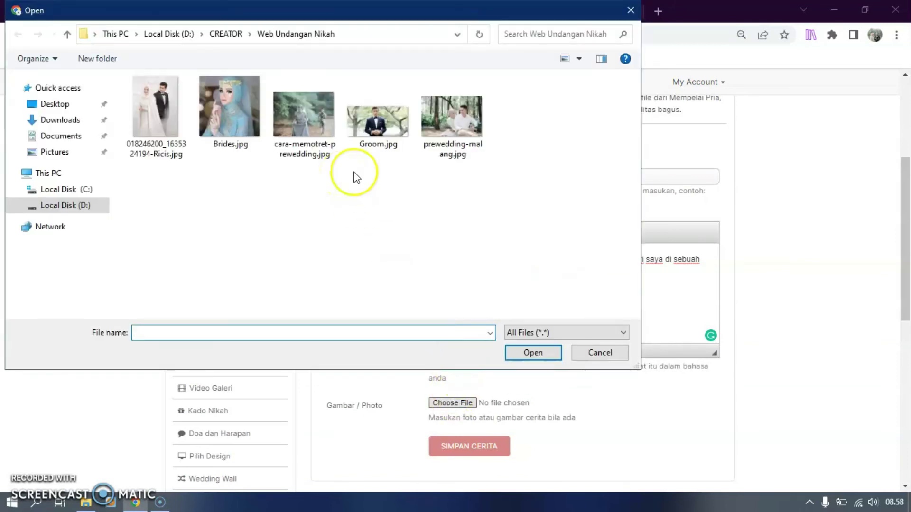
pyautogui.click(452, 121)
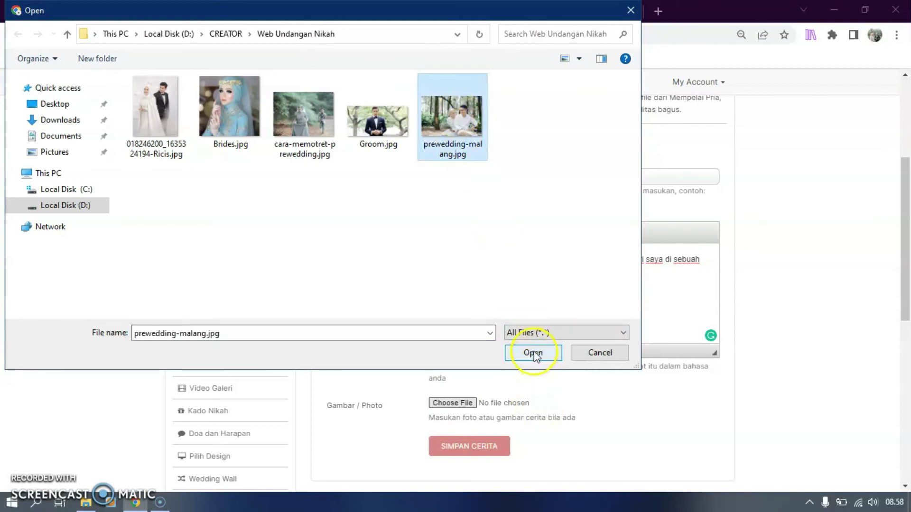
pyautogui.click(533, 353)
pyautogui.click(469, 446)
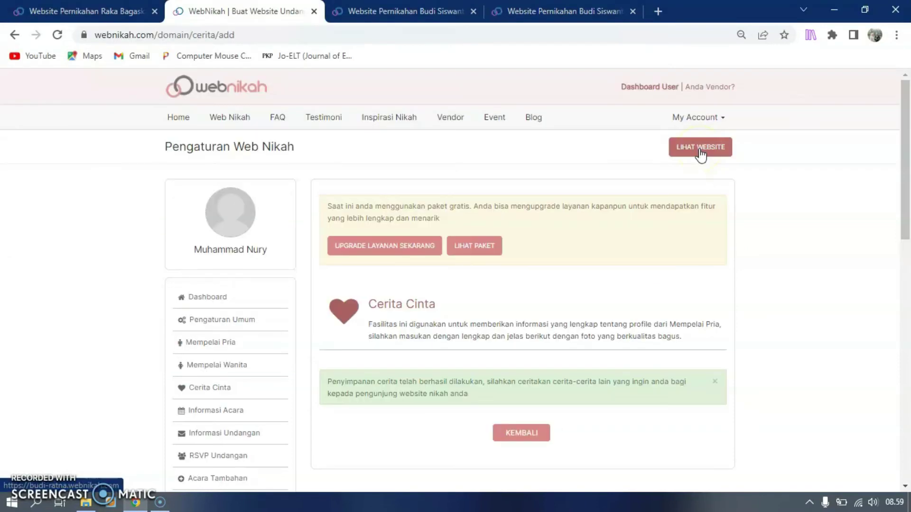
pyautogui.click(701, 148)
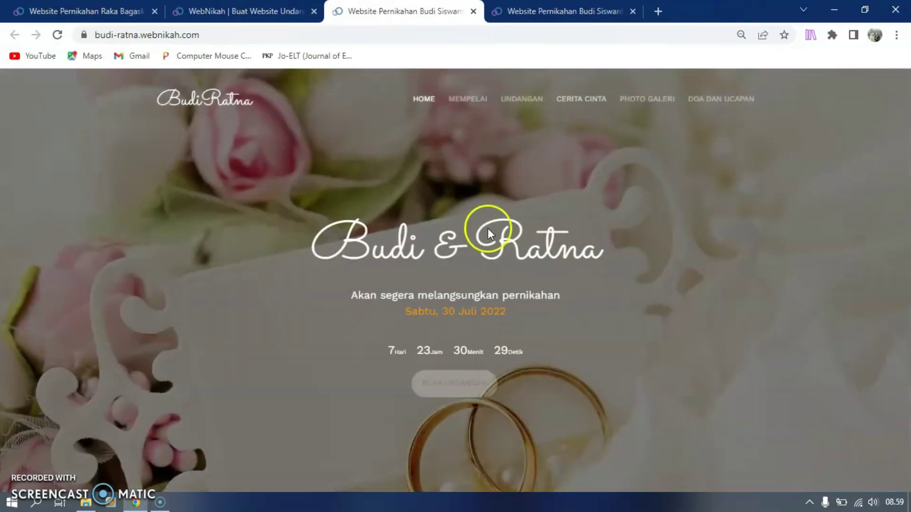
# Open the live invitation and scroll to the Cerita Cinta section showing Pertemuan Kami
pyautogui.click(451, 386)
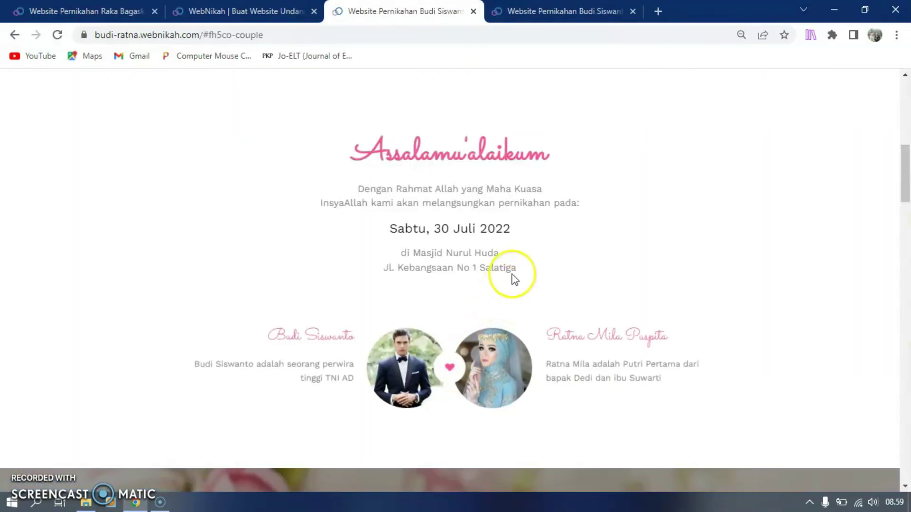
pyautogui.scroll(-7, 512, 274)
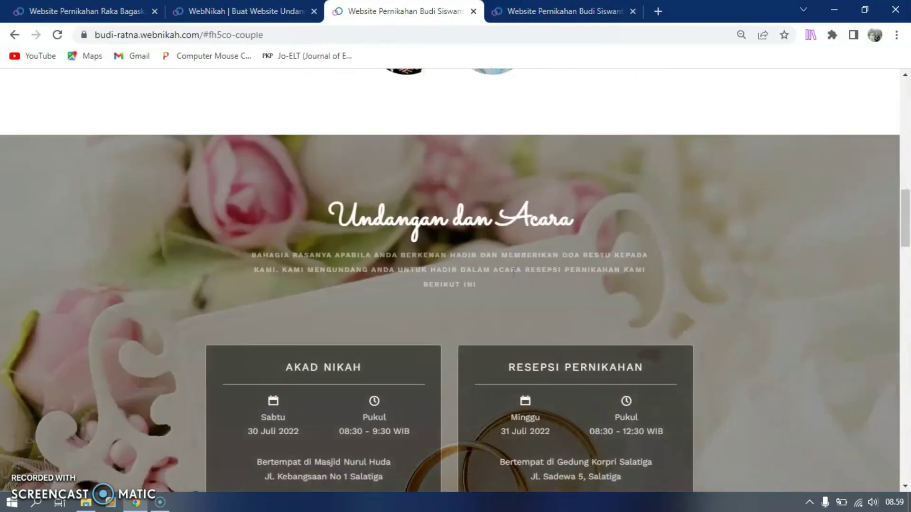
pyautogui.scroll(-8, 512, 272)
pyautogui.scroll(-3, 512, 273)
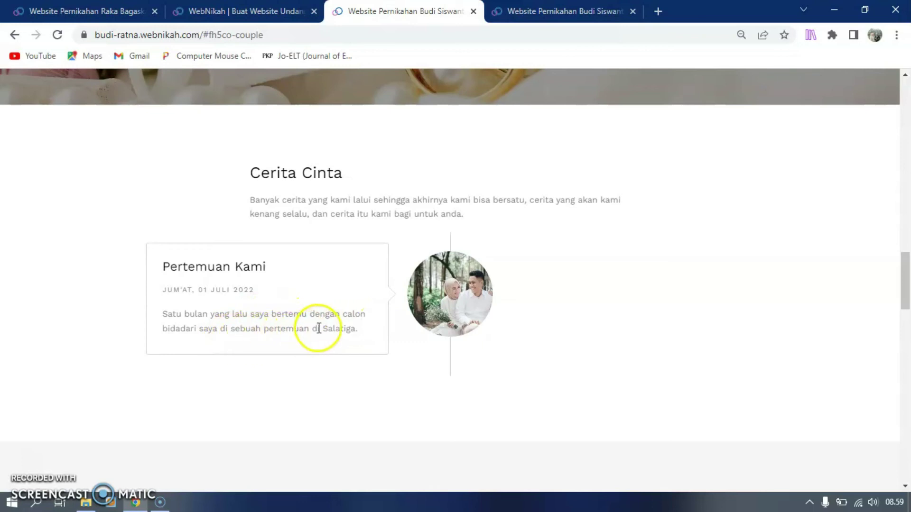
pyautogui.click(610, 310)
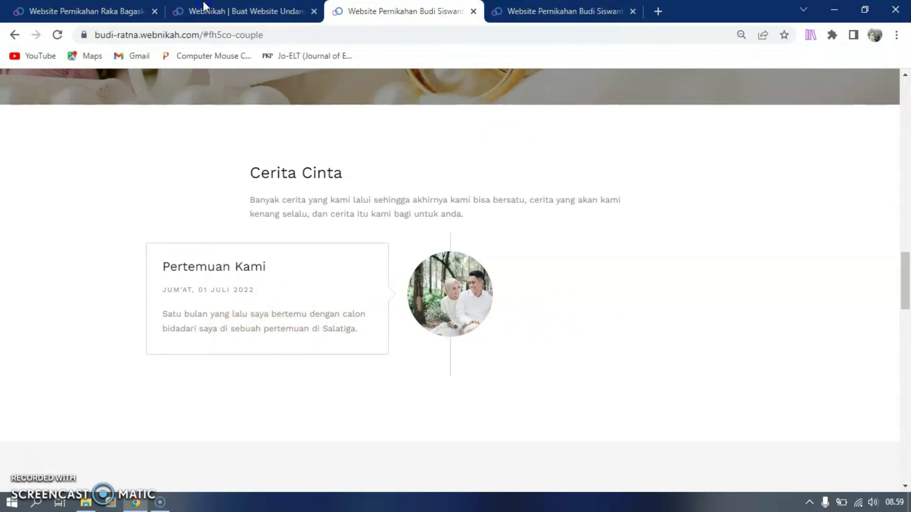
# Back in the dashboard, return to the love story list and open a blank story form
pyautogui.click(203, 5)
pyautogui.scroll(-3, 519, 433)
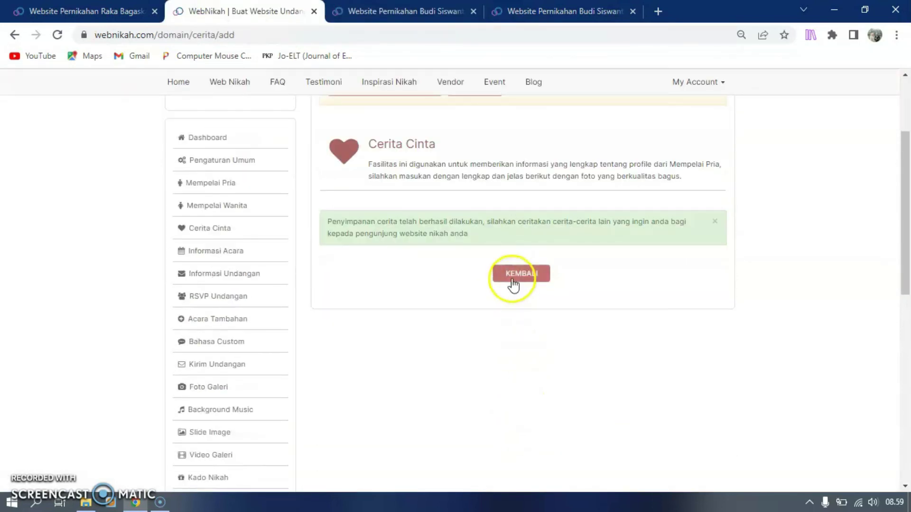
pyautogui.click(513, 280)
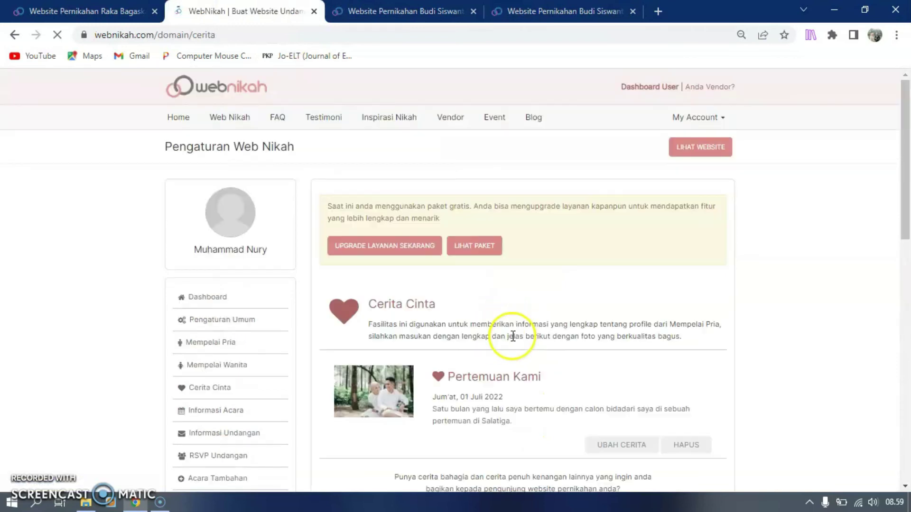
pyautogui.scroll(-4, 508, 376)
pyautogui.scroll(-1, 523, 387)
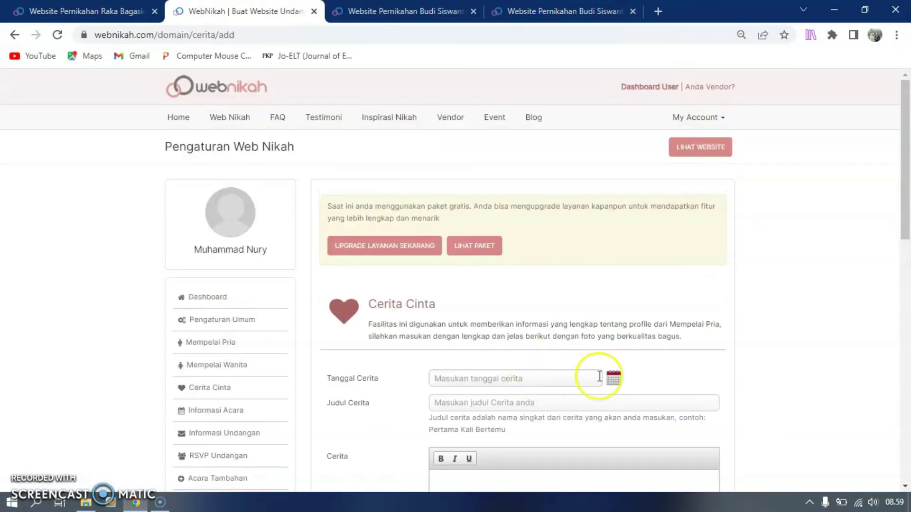
# Date the second story 4 July 2022, title it 'Lamaran', and write '4 Juli 2022 saya melamar pujaan hatiku.'
pyautogui.click(619, 379)
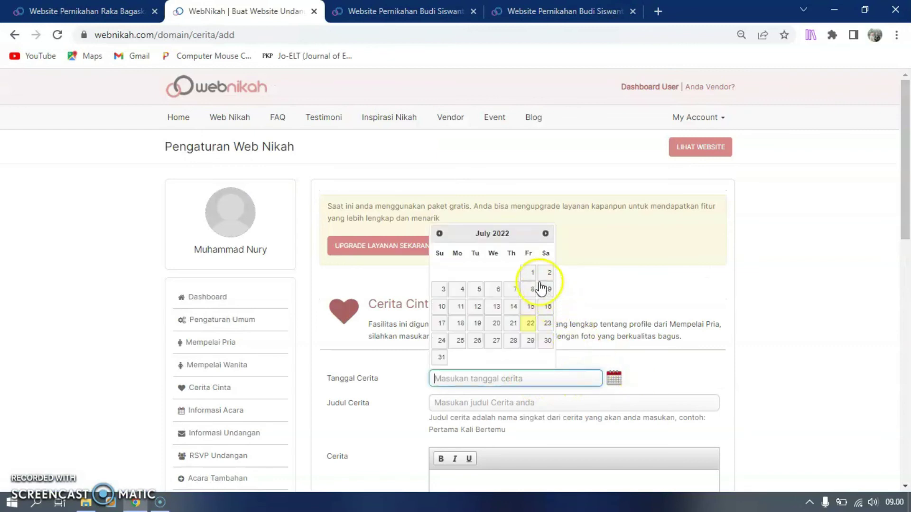
pyautogui.click(462, 290)
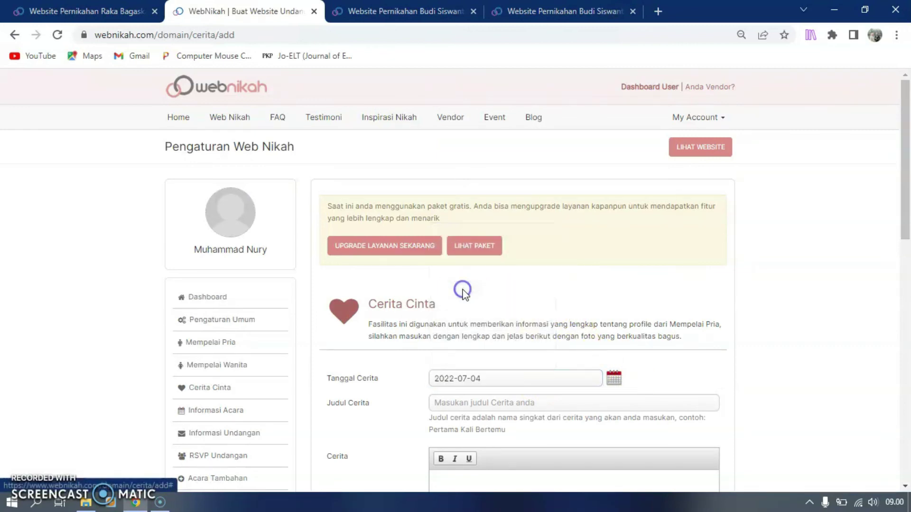
pyautogui.click(497, 404)
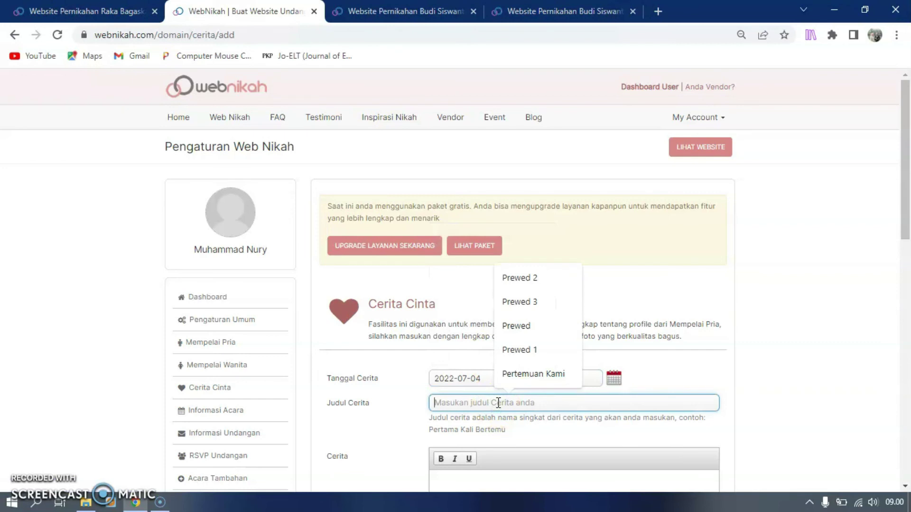
pyautogui.write('M')
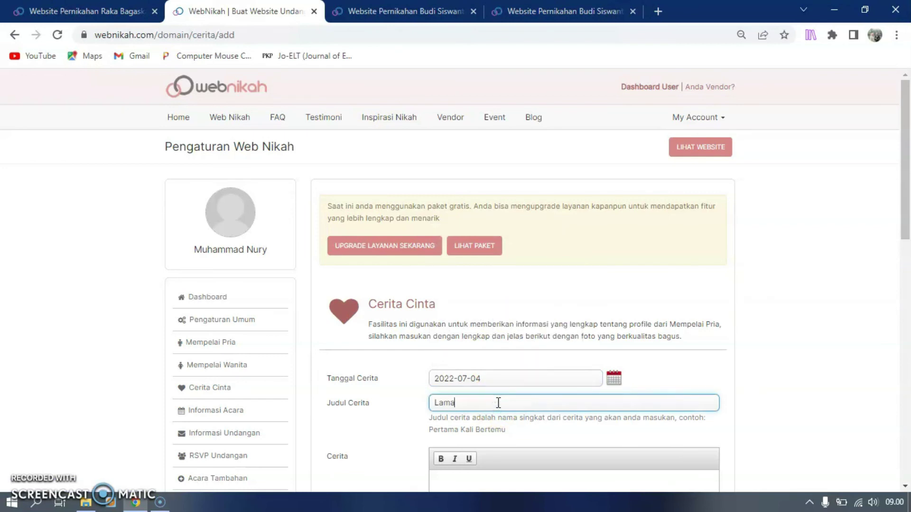
pyautogui.scroll(-3, 497, 402)
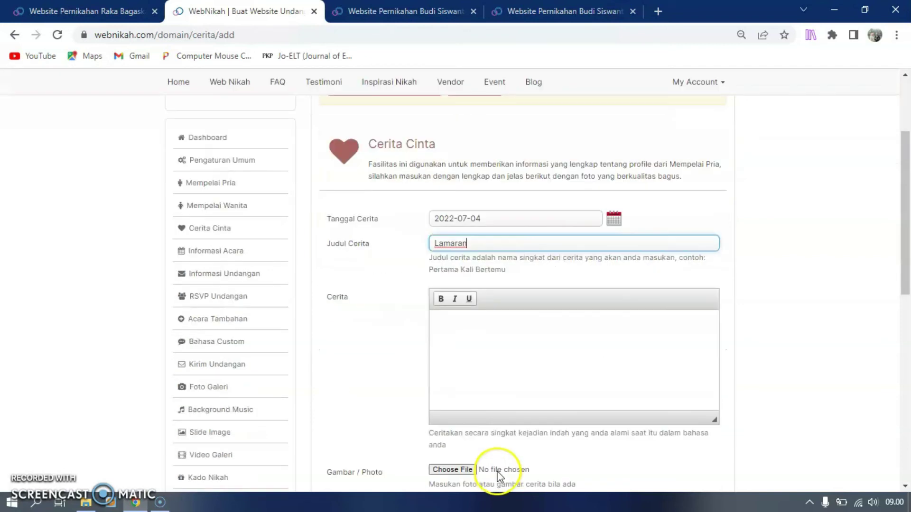
pyautogui.click(473, 334)
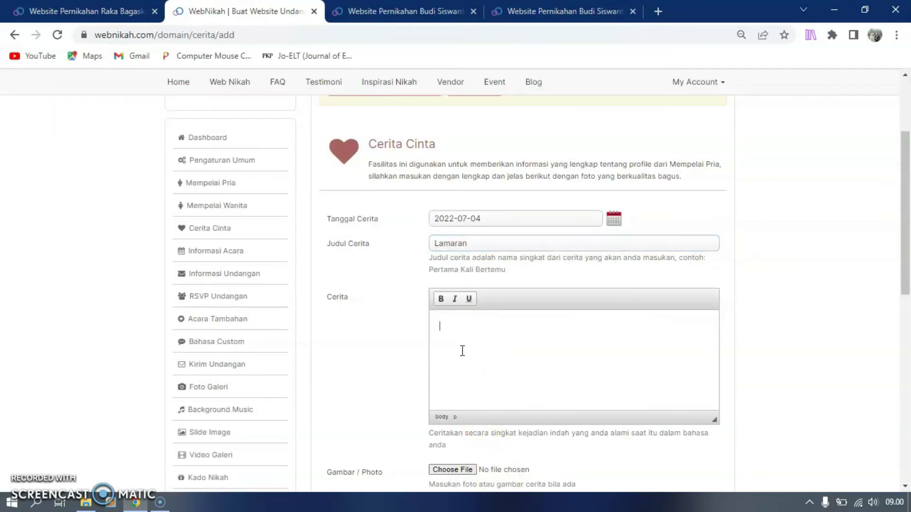
pyautogui.scroll(-3, 459, 332)
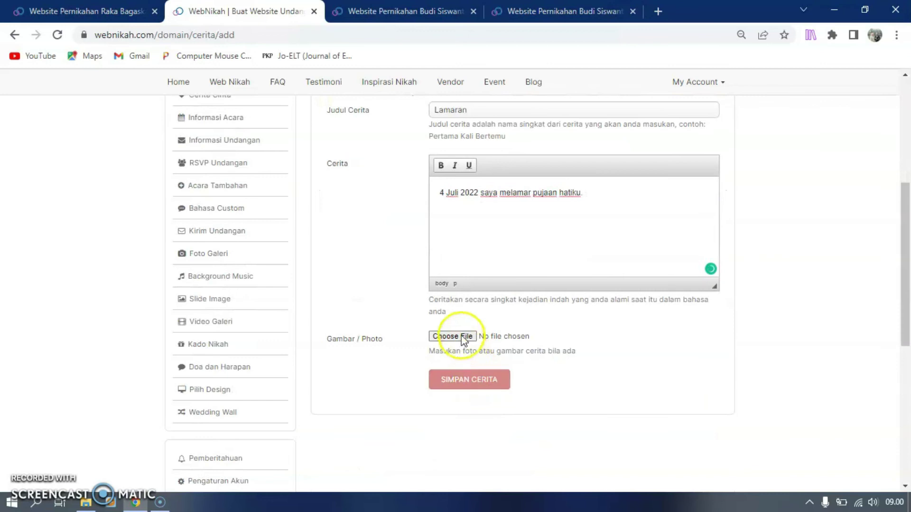
pyautogui.click(460, 336)
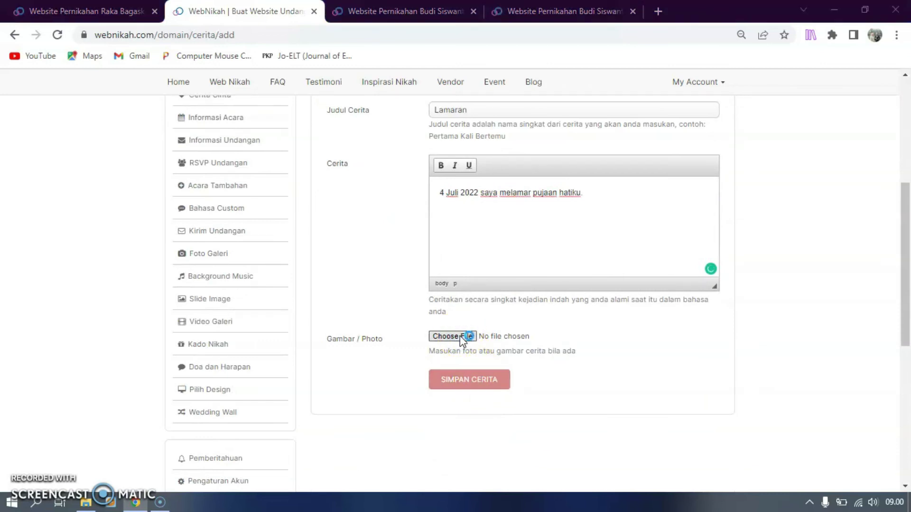
pyautogui.click(459, 335)
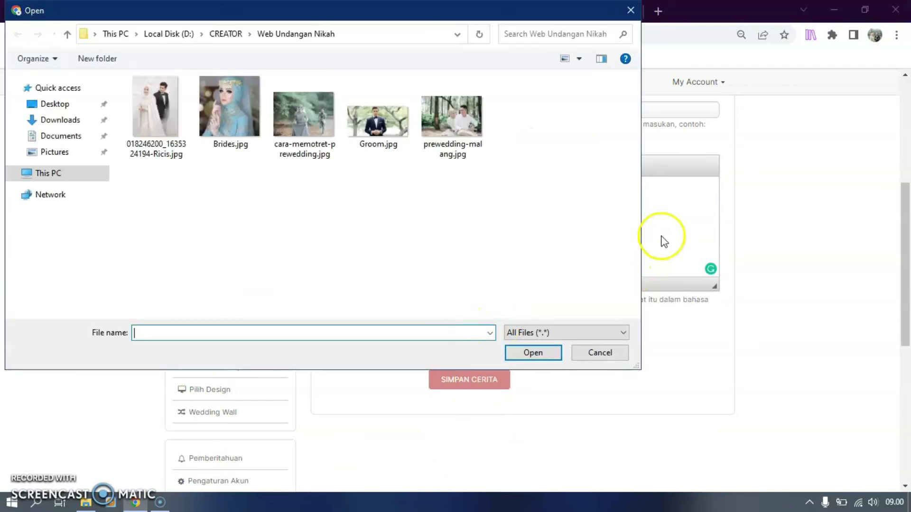
pyautogui.click(165, 98)
pyautogui.click(529, 356)
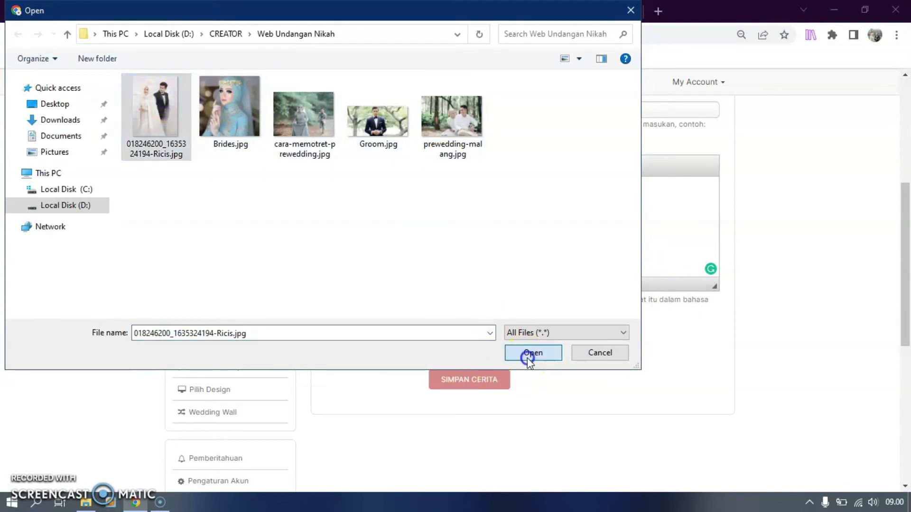
pyautogui.click(483, 380)
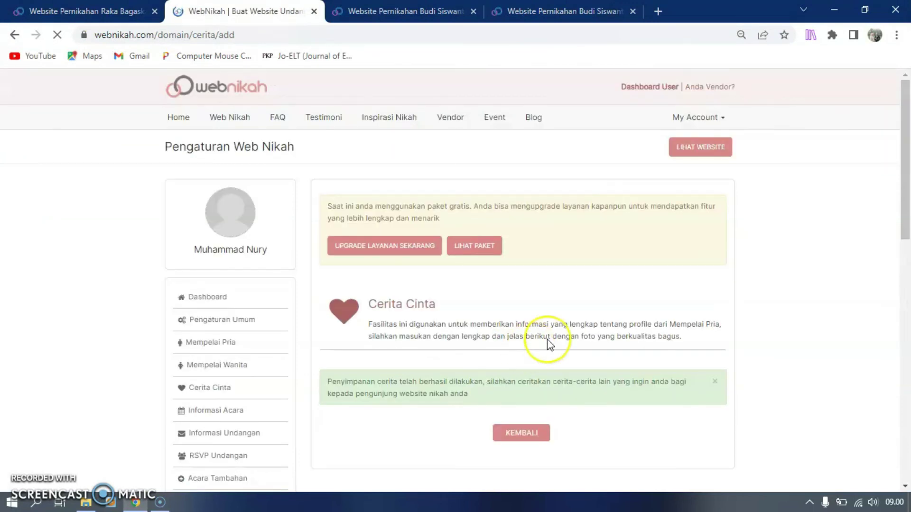
pyautogui.click(692, 148)
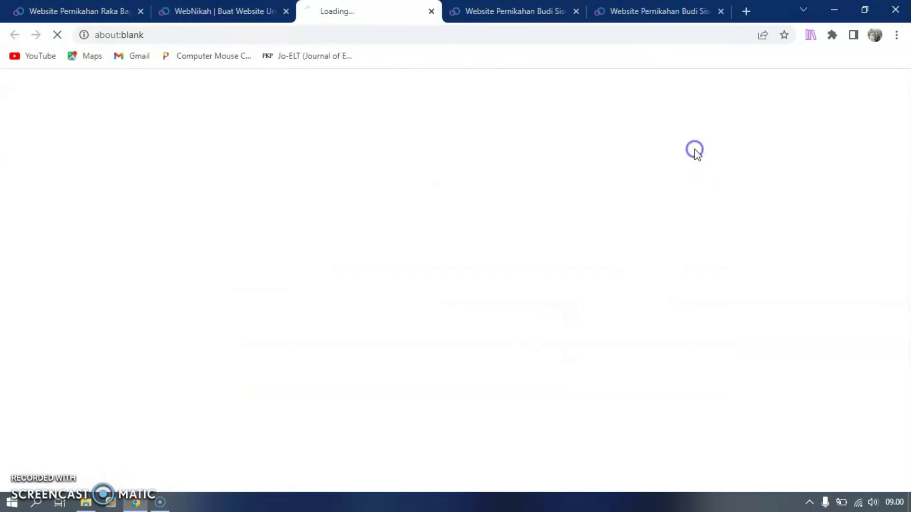
pyautogui.click(720, 11)
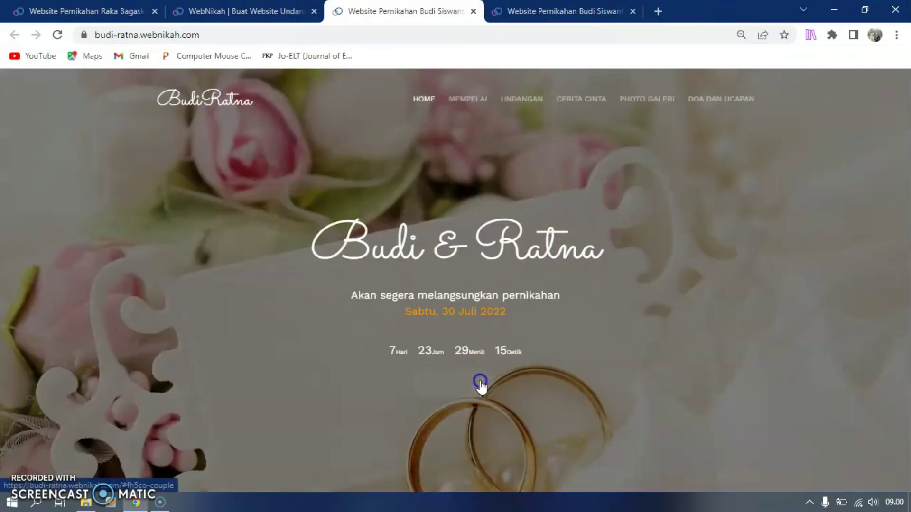
pyautogui.click(480, 379)
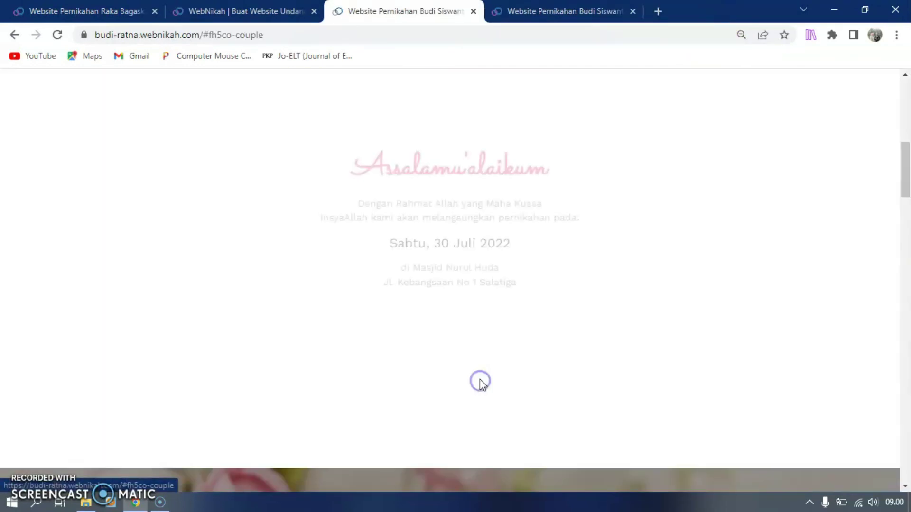
pyautogui.scroll(-10, 488, 351)
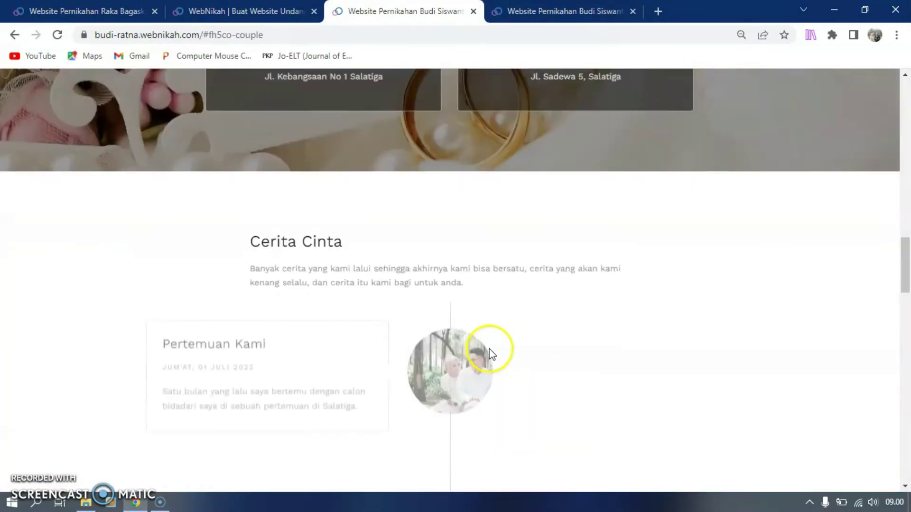
pyautogui.scroll(-1, 654, 315)
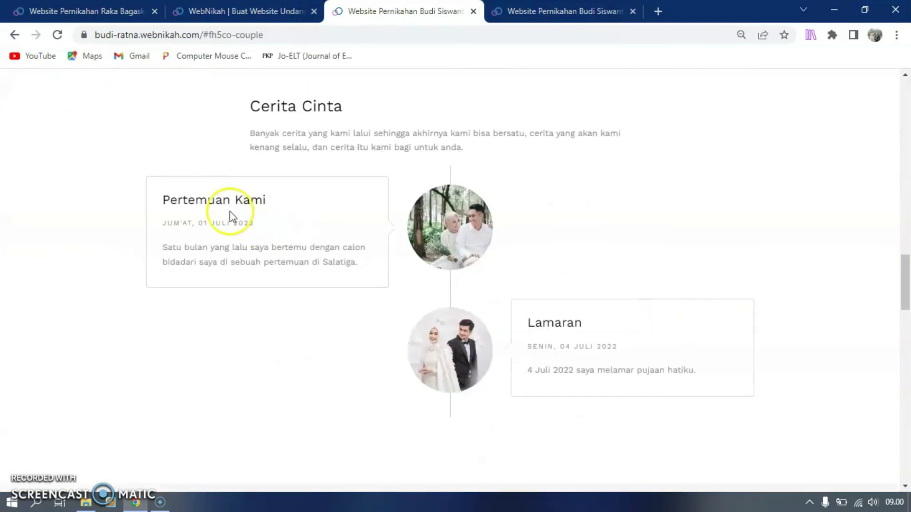
pyautogui.scroll(-2, 522, 323)
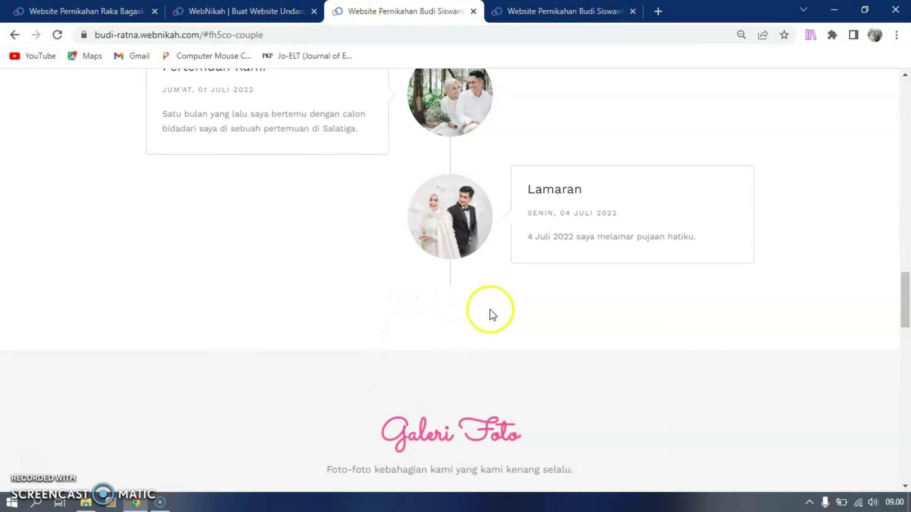
pyautogui.scroll(-1, 484, 331)
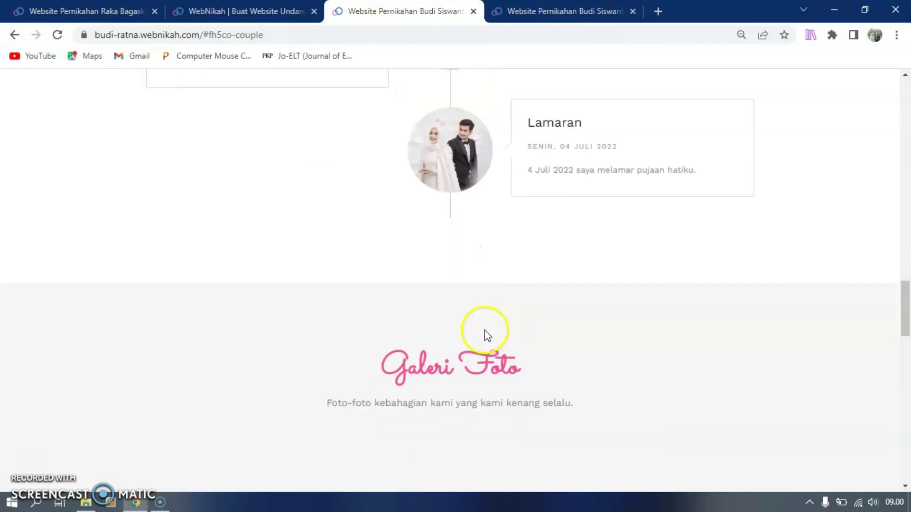
pyautogui.scroll(-5, 497, 277)
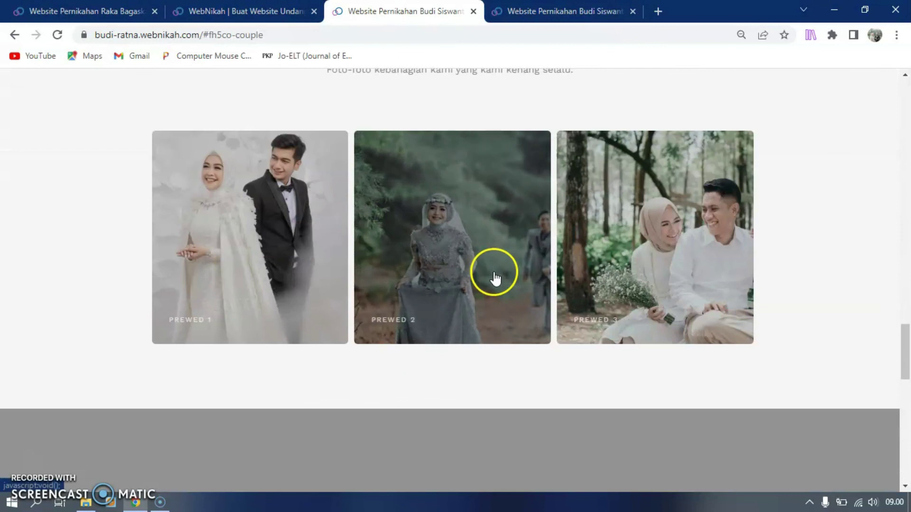
pyautogui.click(241, 11)
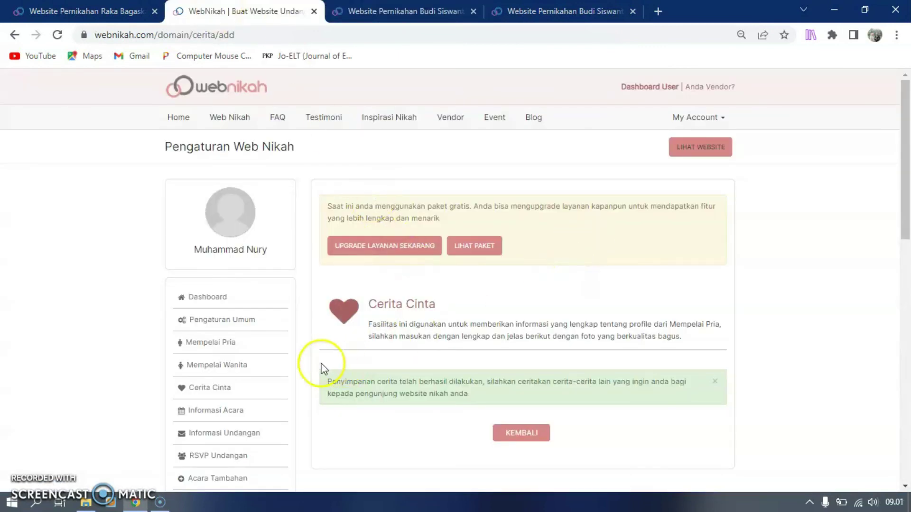
# Review the Informasi Acara event details, then go to the Informasi Undangan page
pyautogui.click(221, 416)
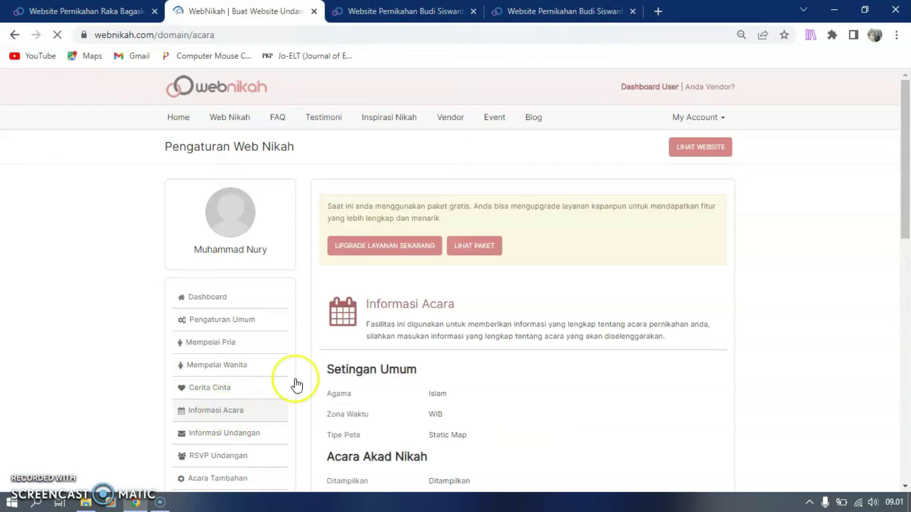
pyautogui.scroll(-3, 412, 362)
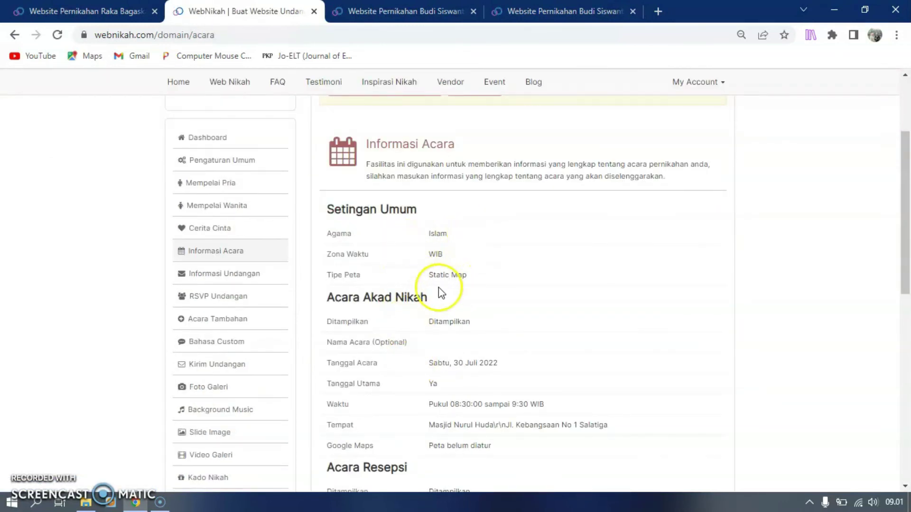
pyautogui.scroll(-3, 439, 395)
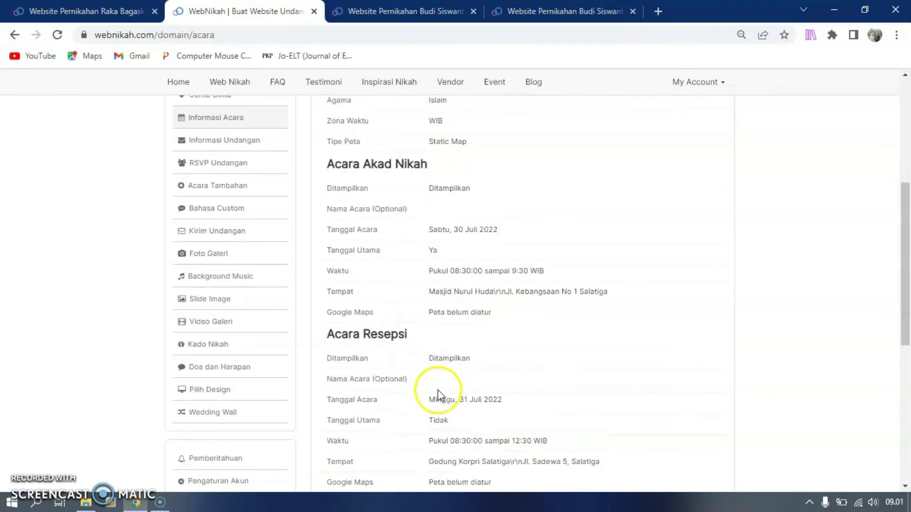
pyautogui.scroll(-3, 442, 371)
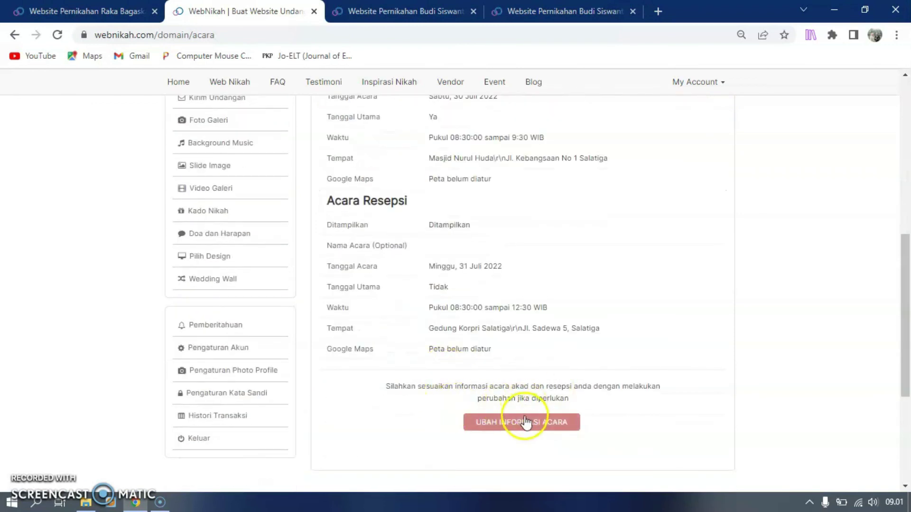
pyautogui.scroll(3, 335, 326)
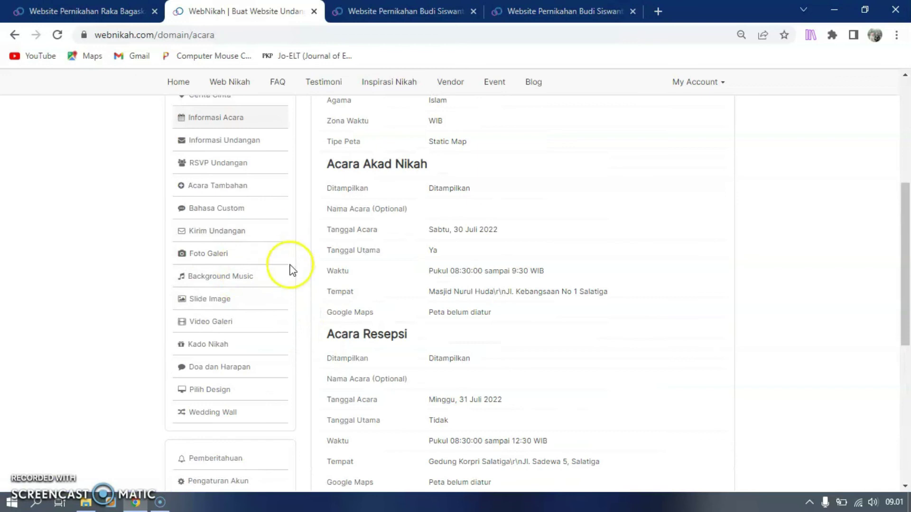
pyautogui.click(227, 141)
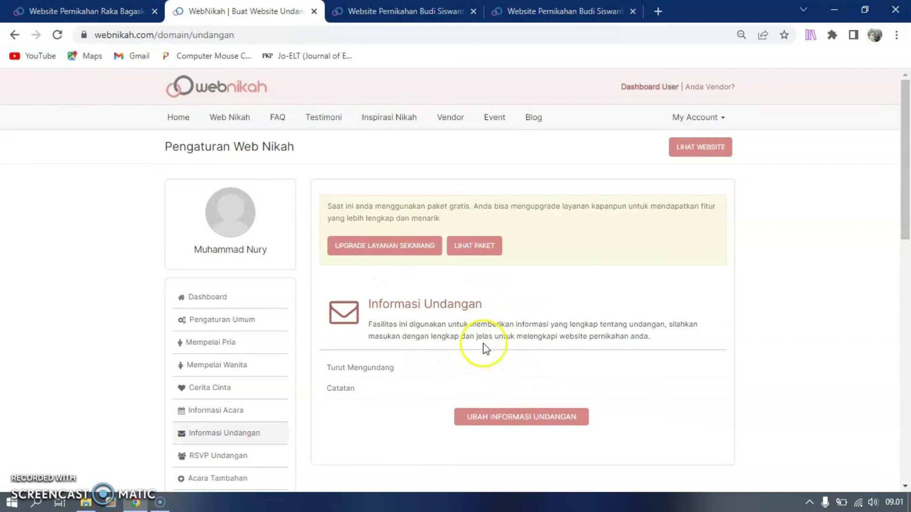
# Look over the invitation information editors, then go via RSVP Undangan to the Background Music settings
pyautogui.click(516, 417)
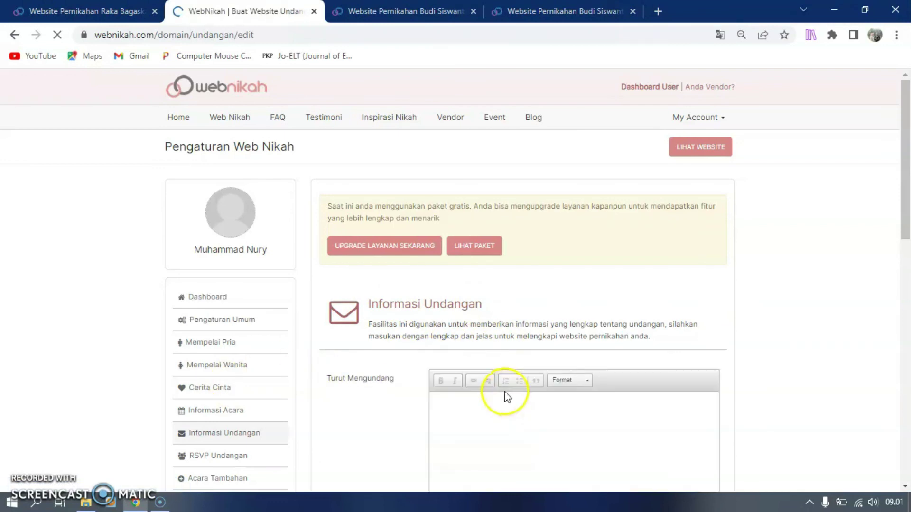
pyautogui.scroll(-3, 505, 391)
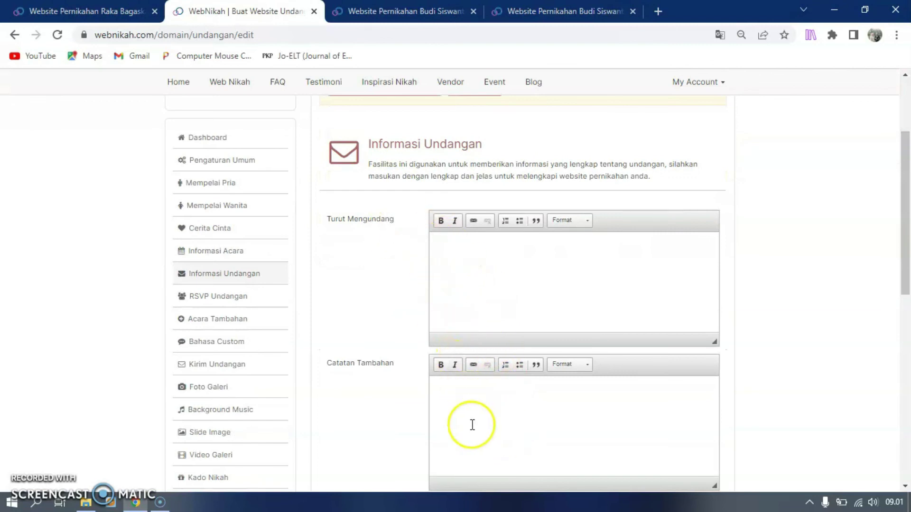
pyautogui.click(231, 299)
pyautogui.click(232, 411)
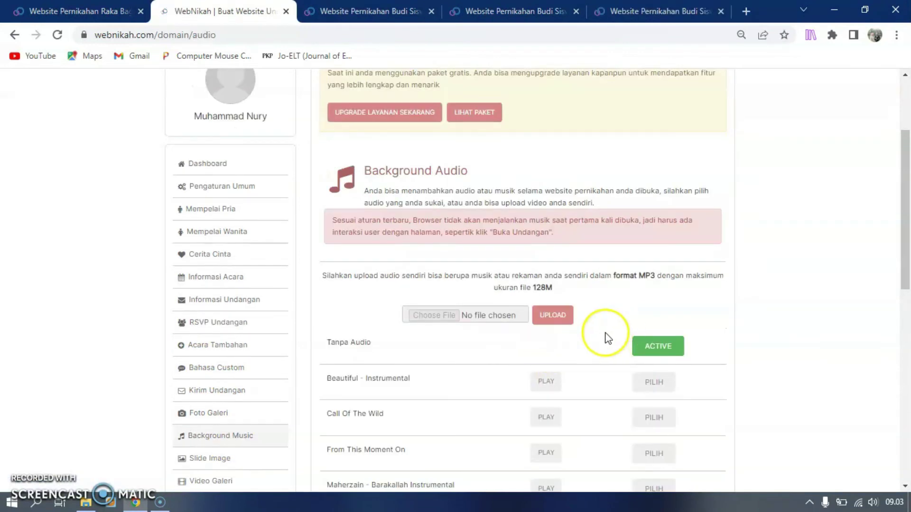
pyautogui.scroll(-1, 617, 327)
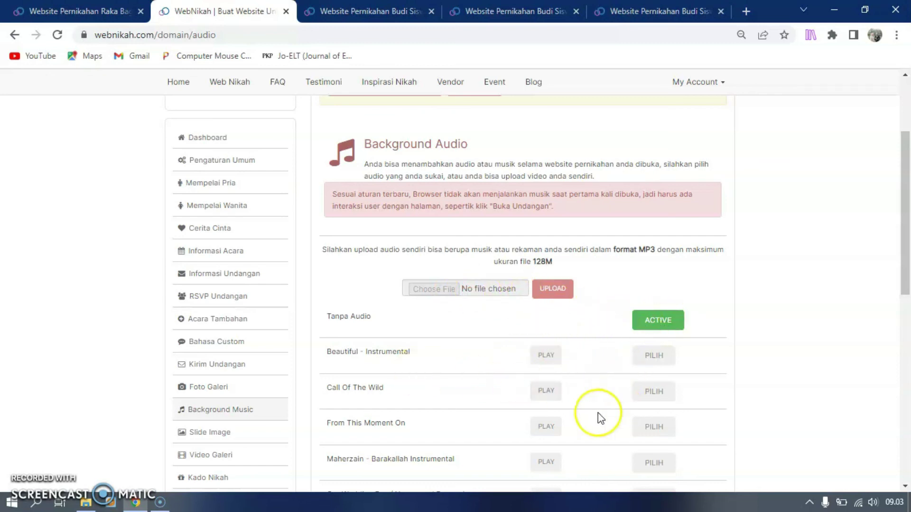
pyautogui.click(546, 356)
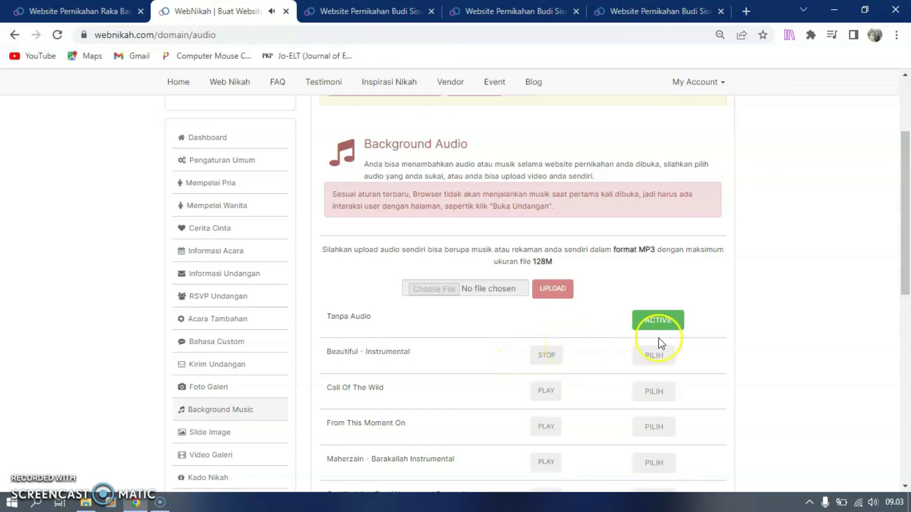
pyautogui.click(653, 355)
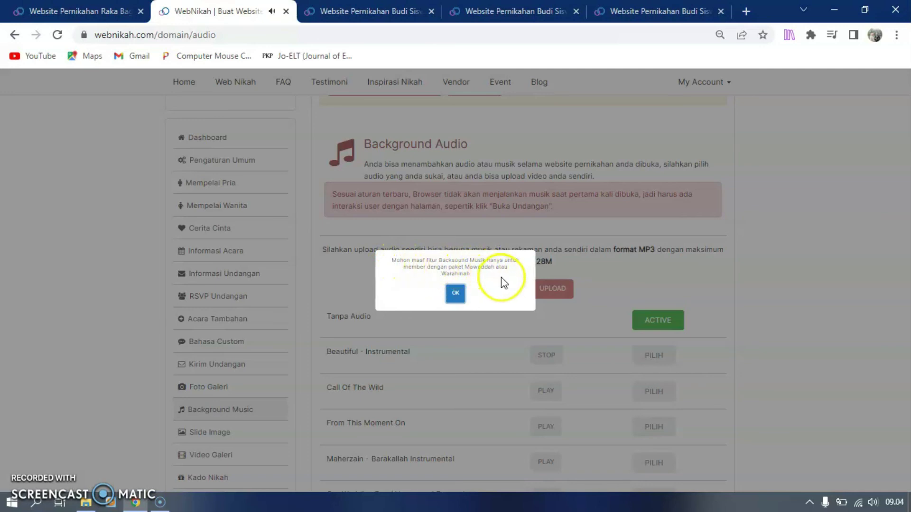
pyautogui.click(456, 294)
pyautogui.click(552, 356)
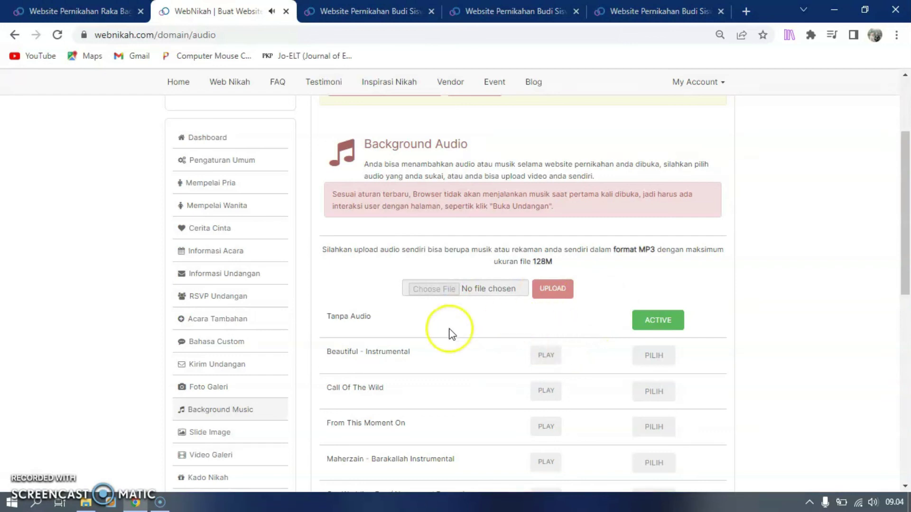